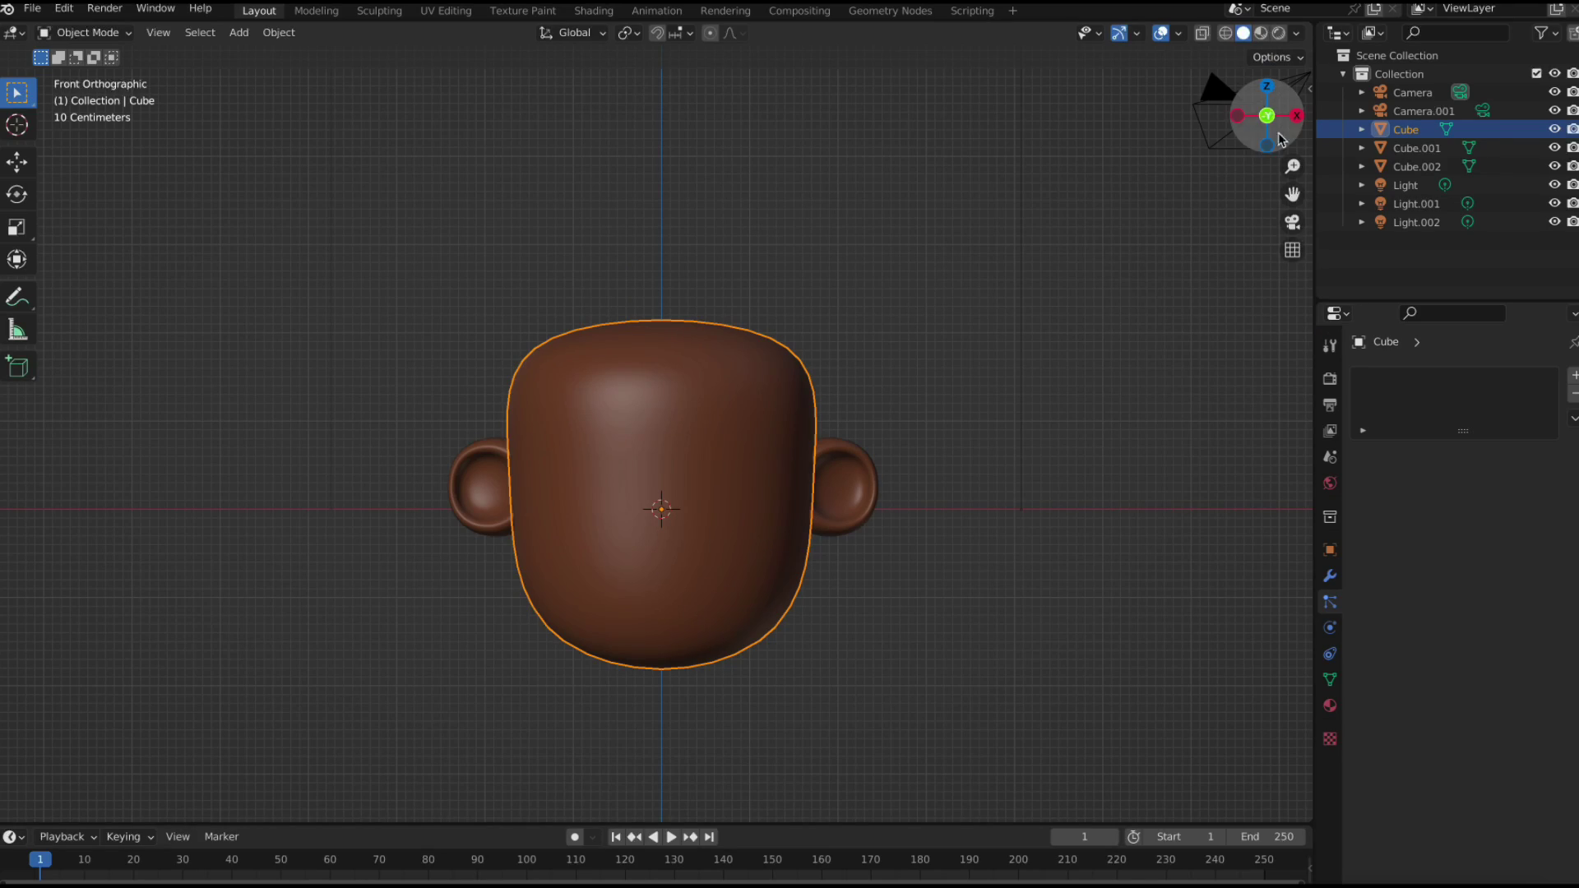
Orbit around the head, glance at the File menu's import options, and return to front view.
drag(1266, 115, 1233, 123)
scroll(771, 514, down, 2)
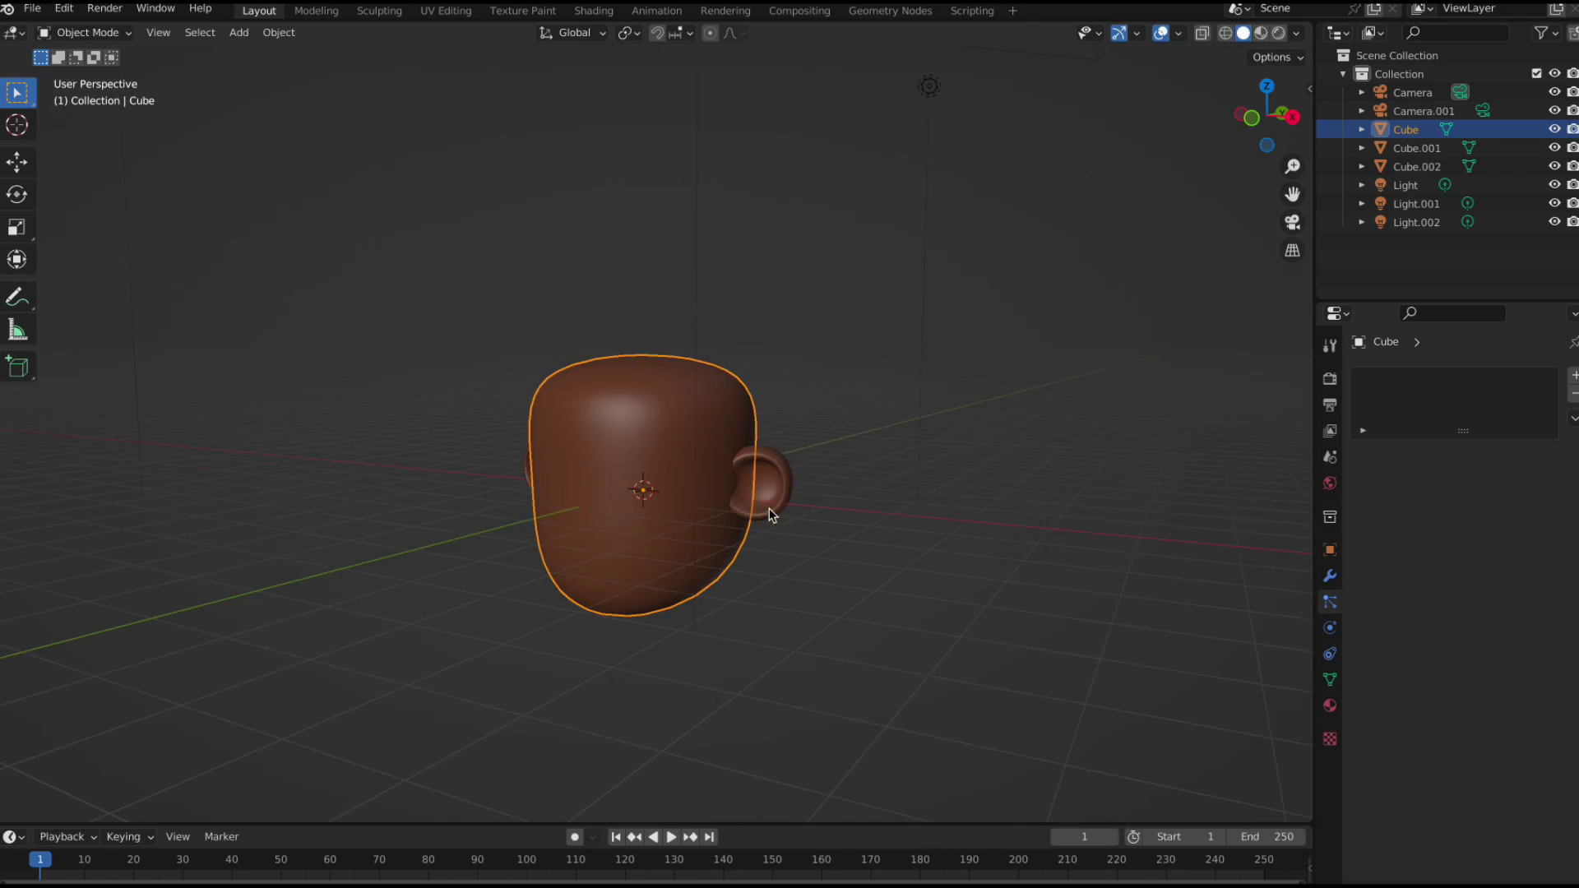
drag(1253, 127, 1159, 136)
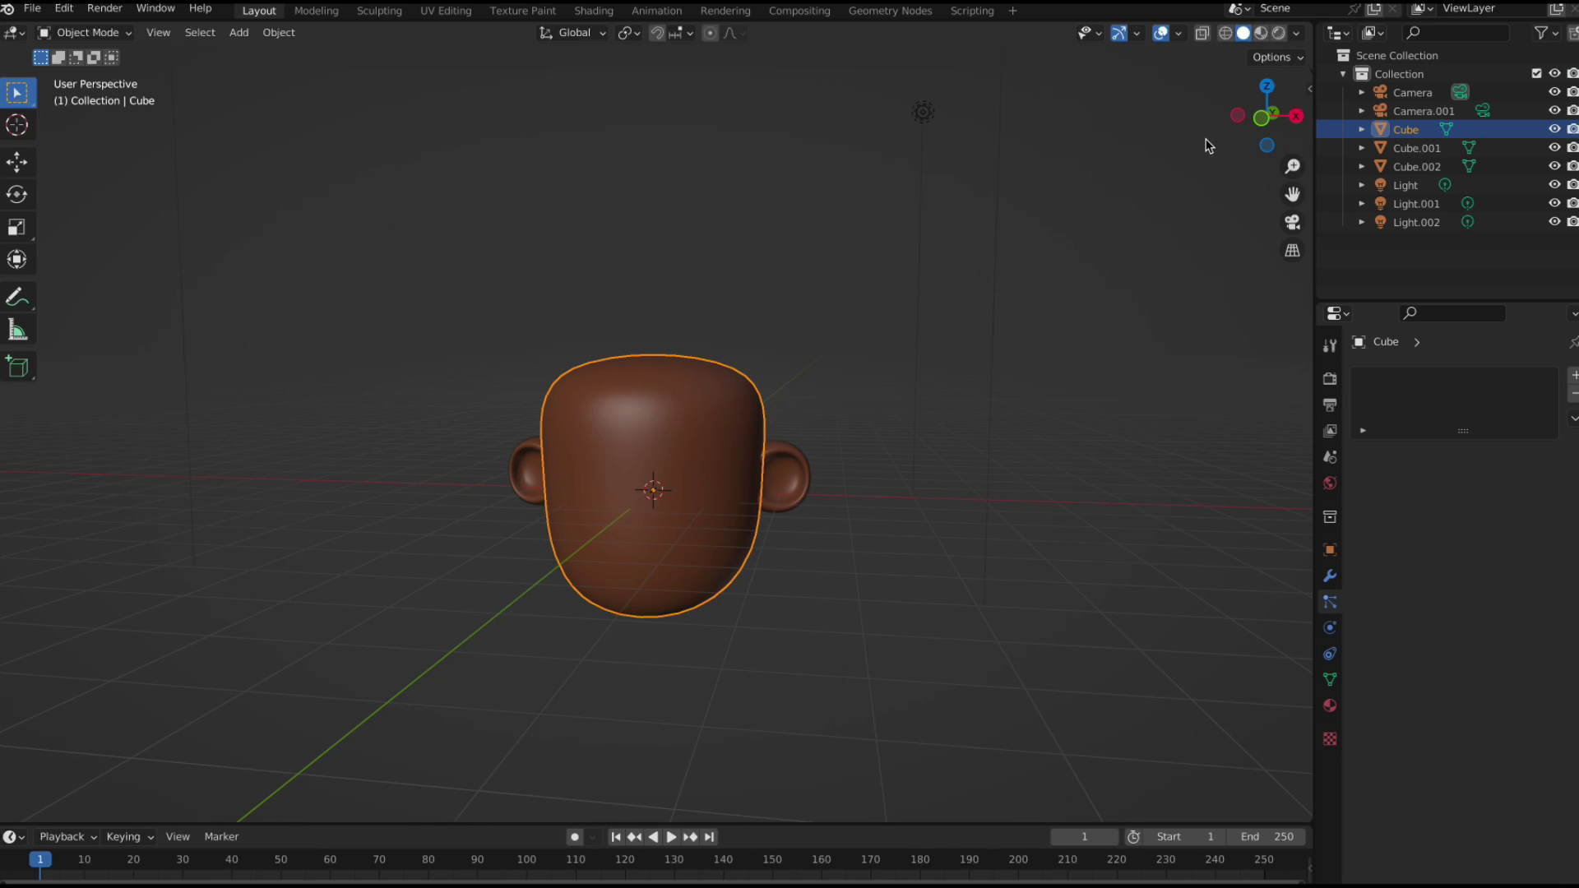
click(26, 12)
mouse_move(41, 262)
click(1264, 120)
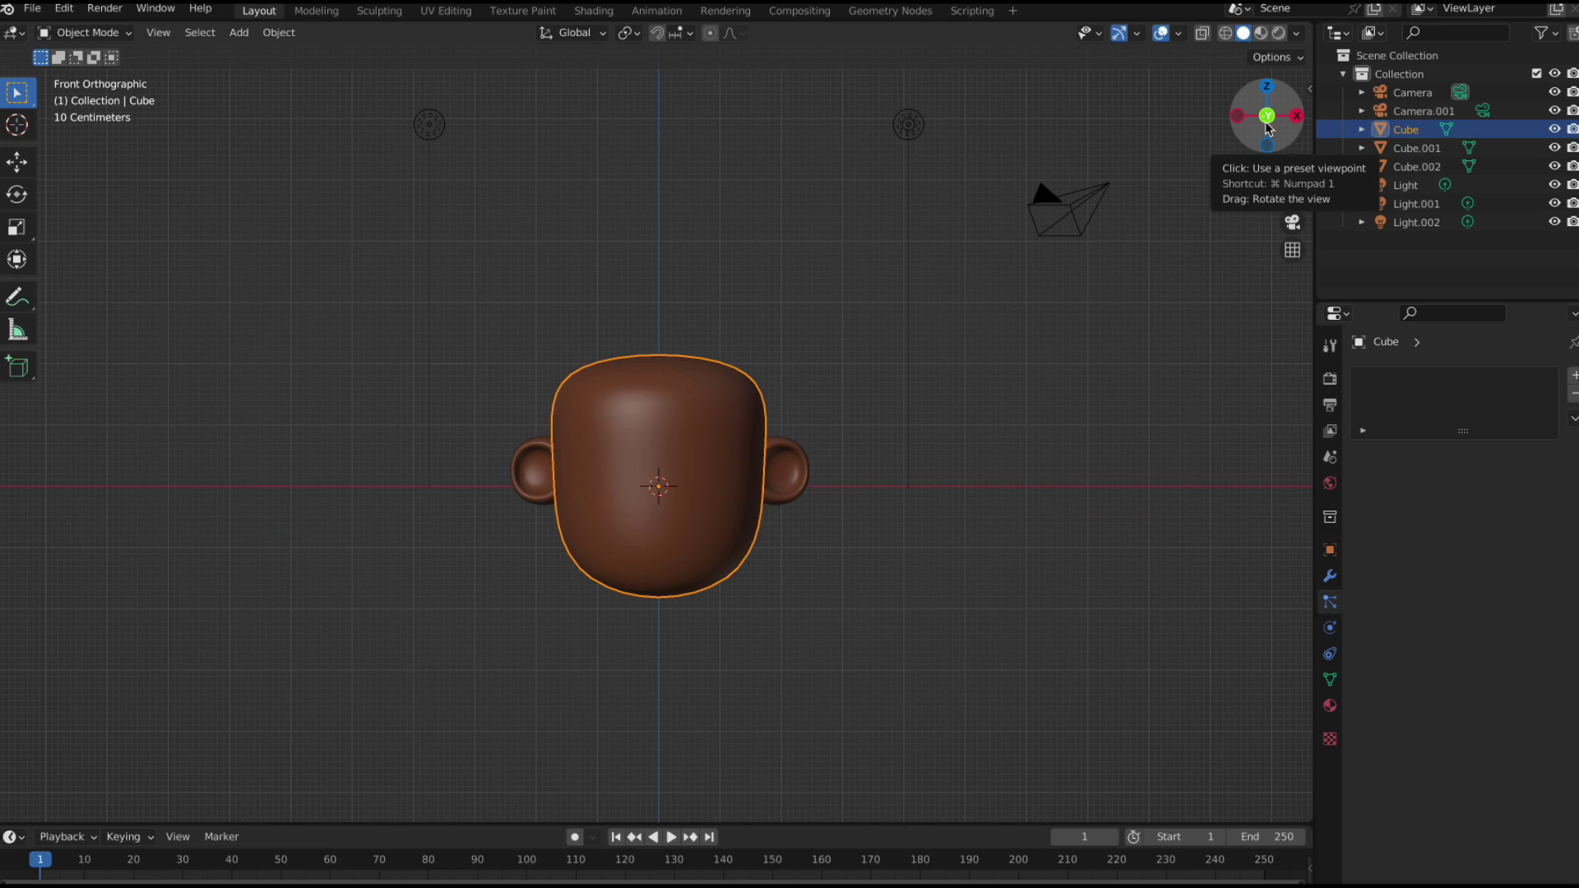
scroll(949, 432, down, 2)
scroll(949, 432, up, 5)
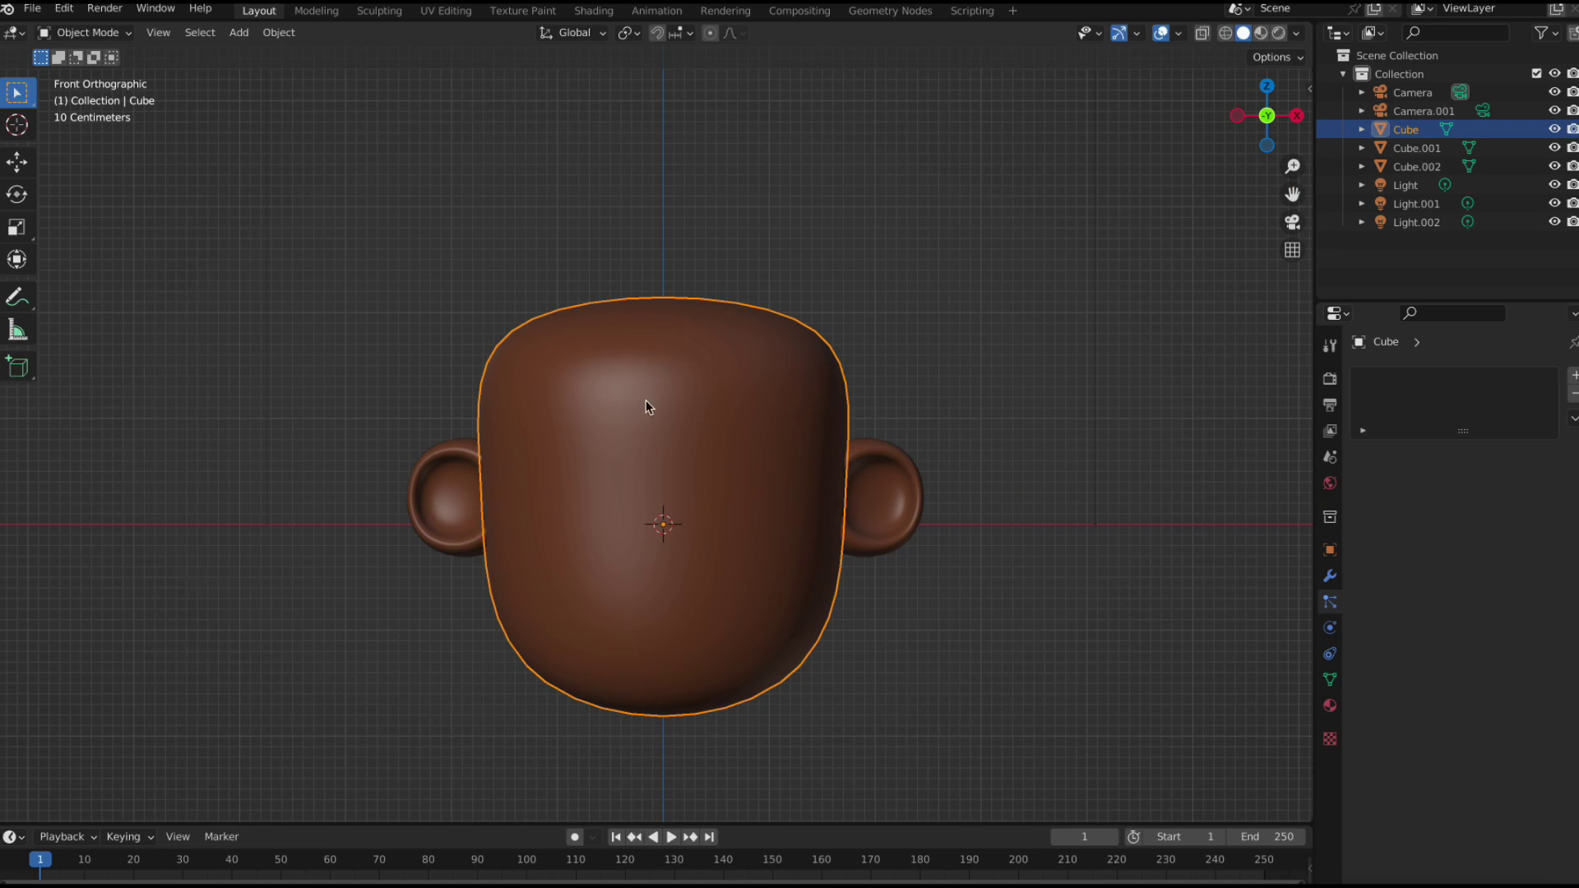
scroll(605, 394, down, 1)
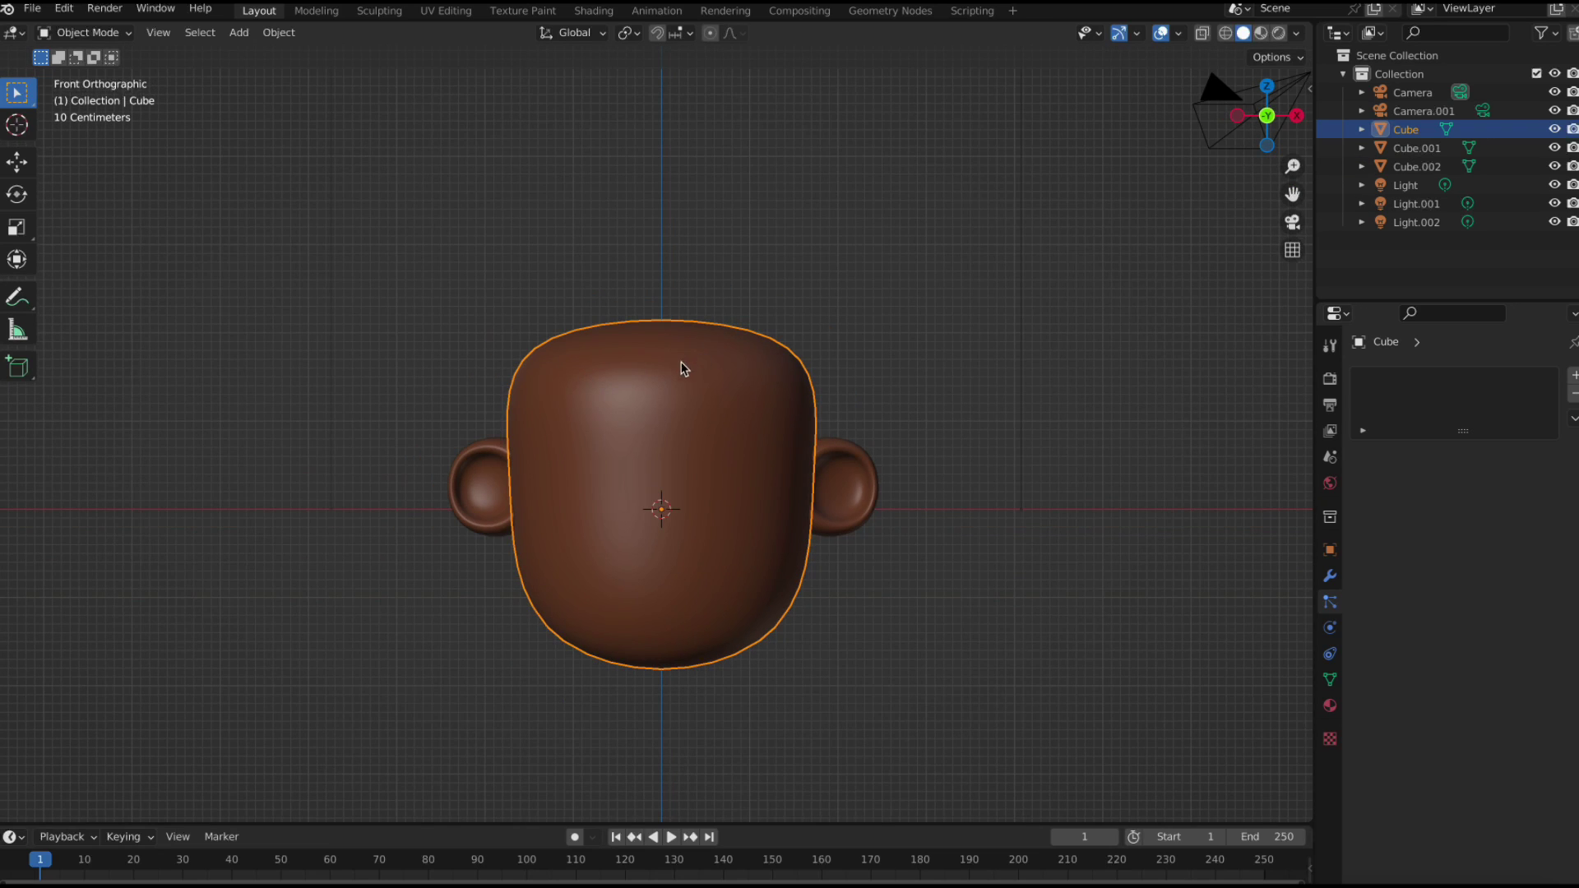
Put the head into Edit Mode, viewed straight from the front.
click(87, 33)
click(87, 74)
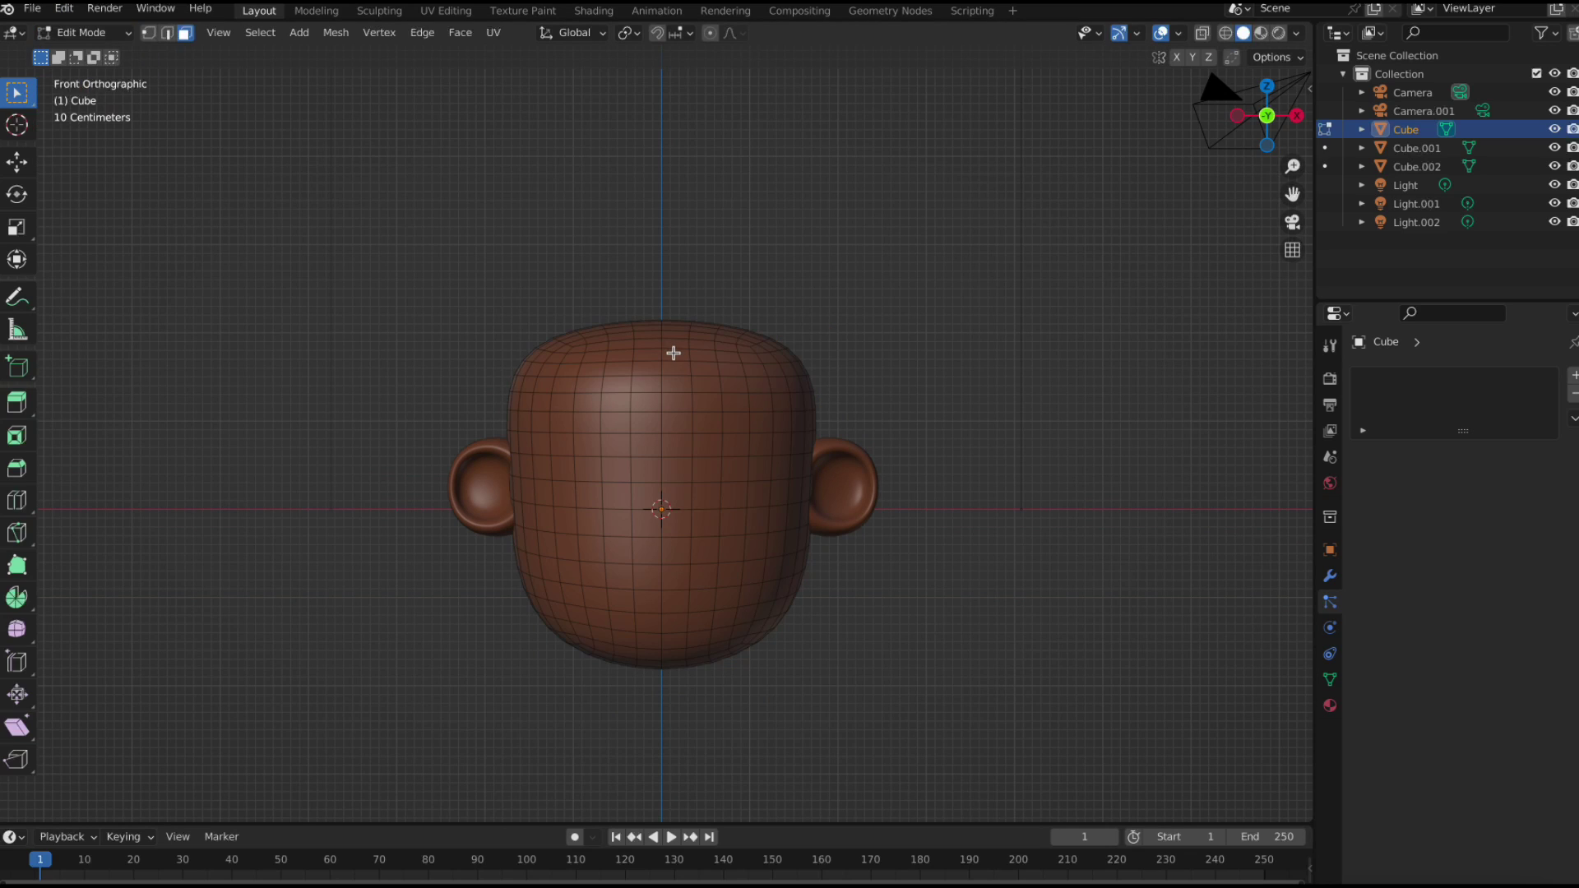
key(Tab)
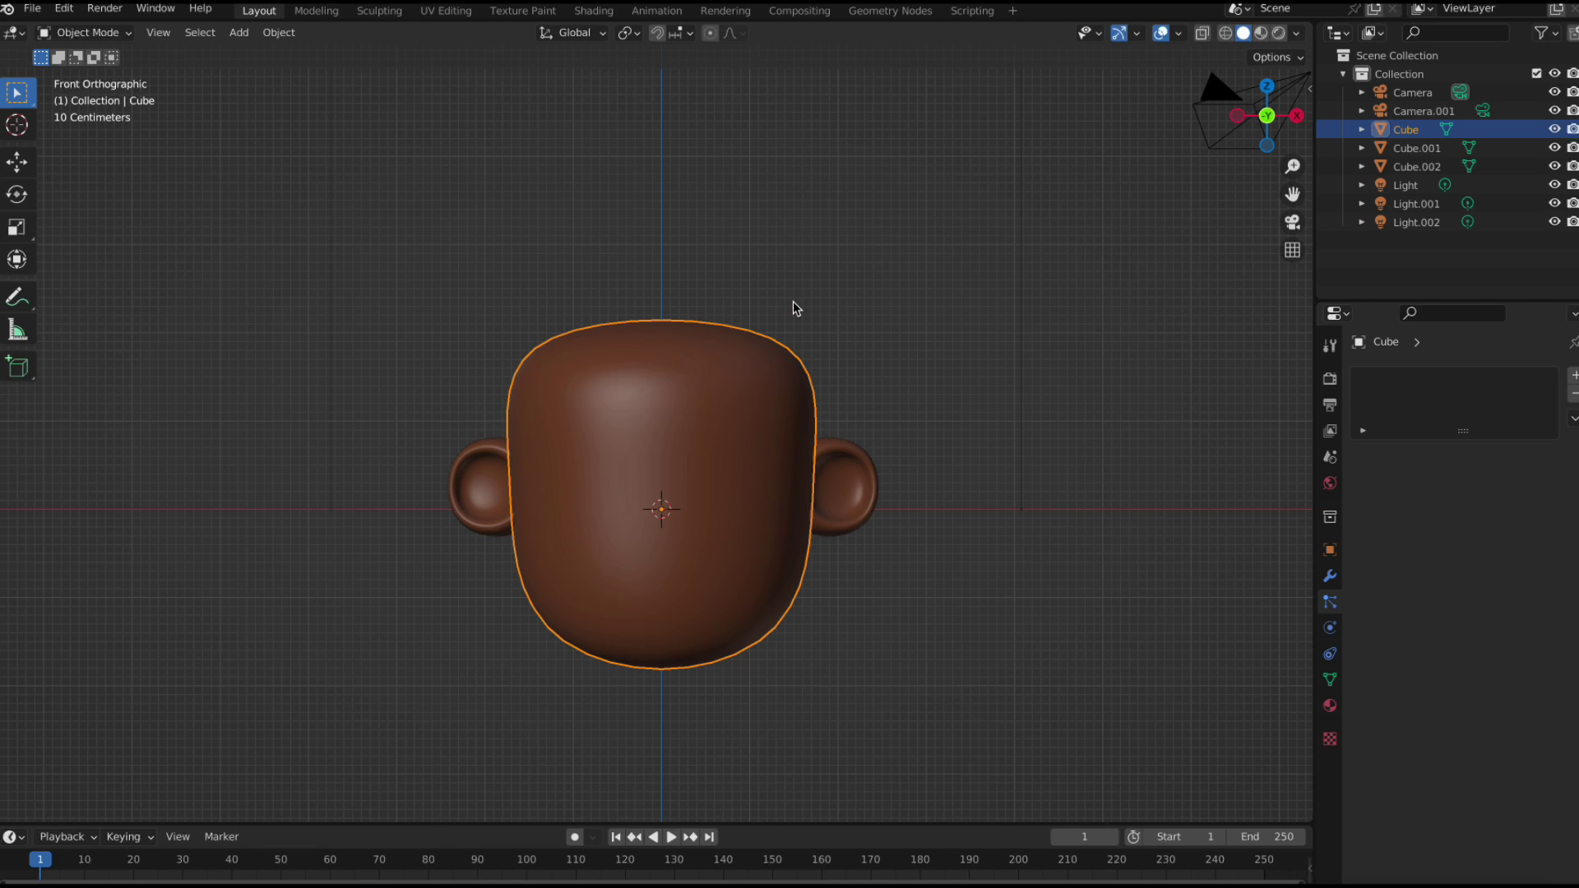
drag(1297, 119, 1270, 136)
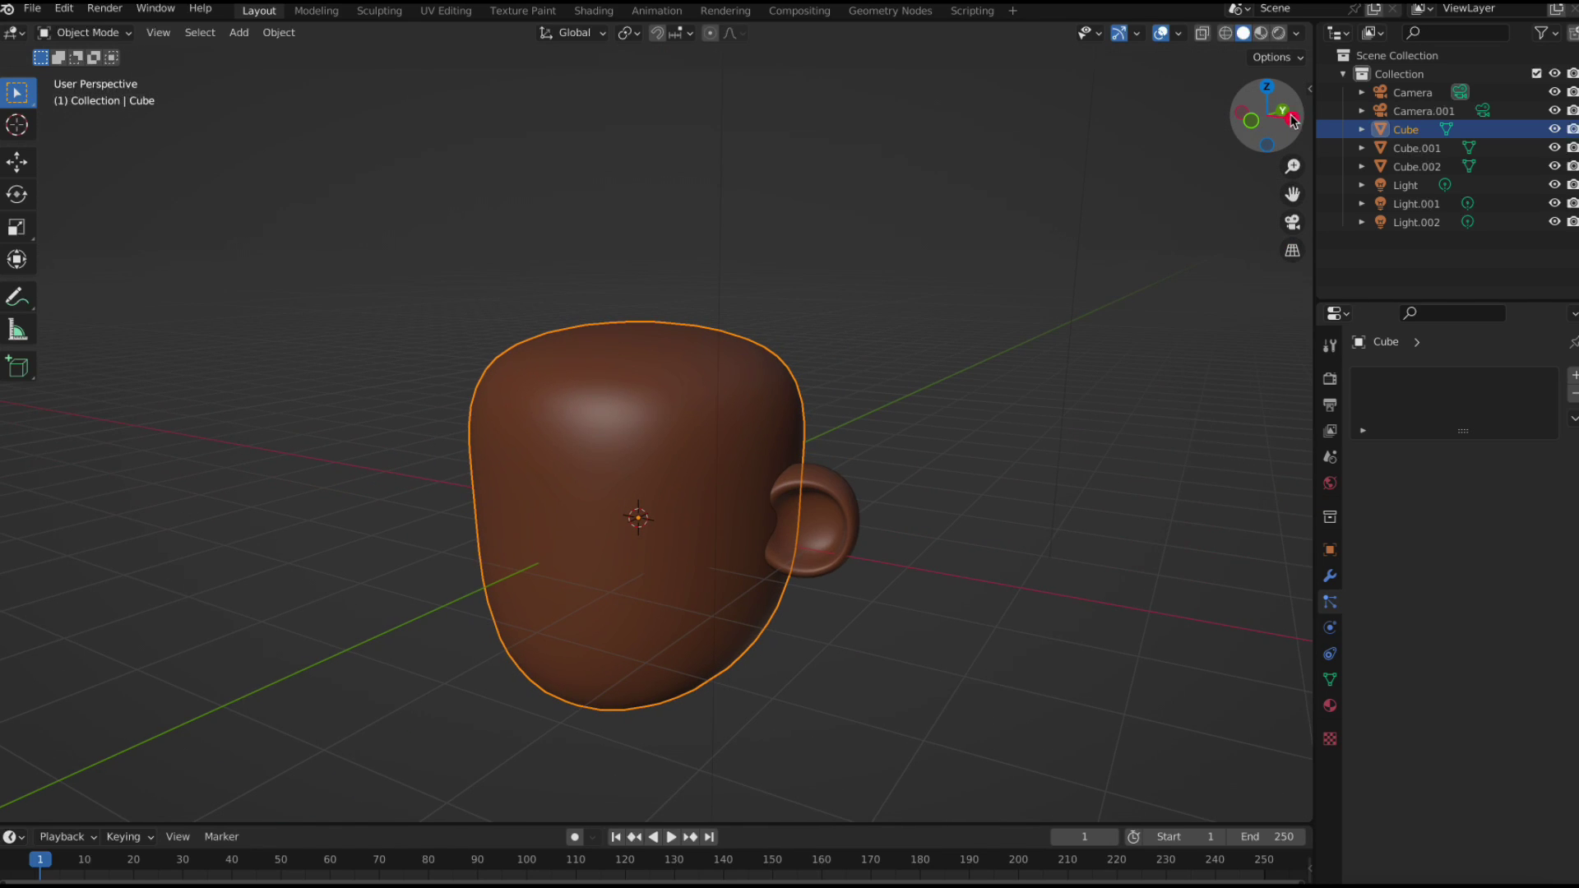
click(1251, 121)
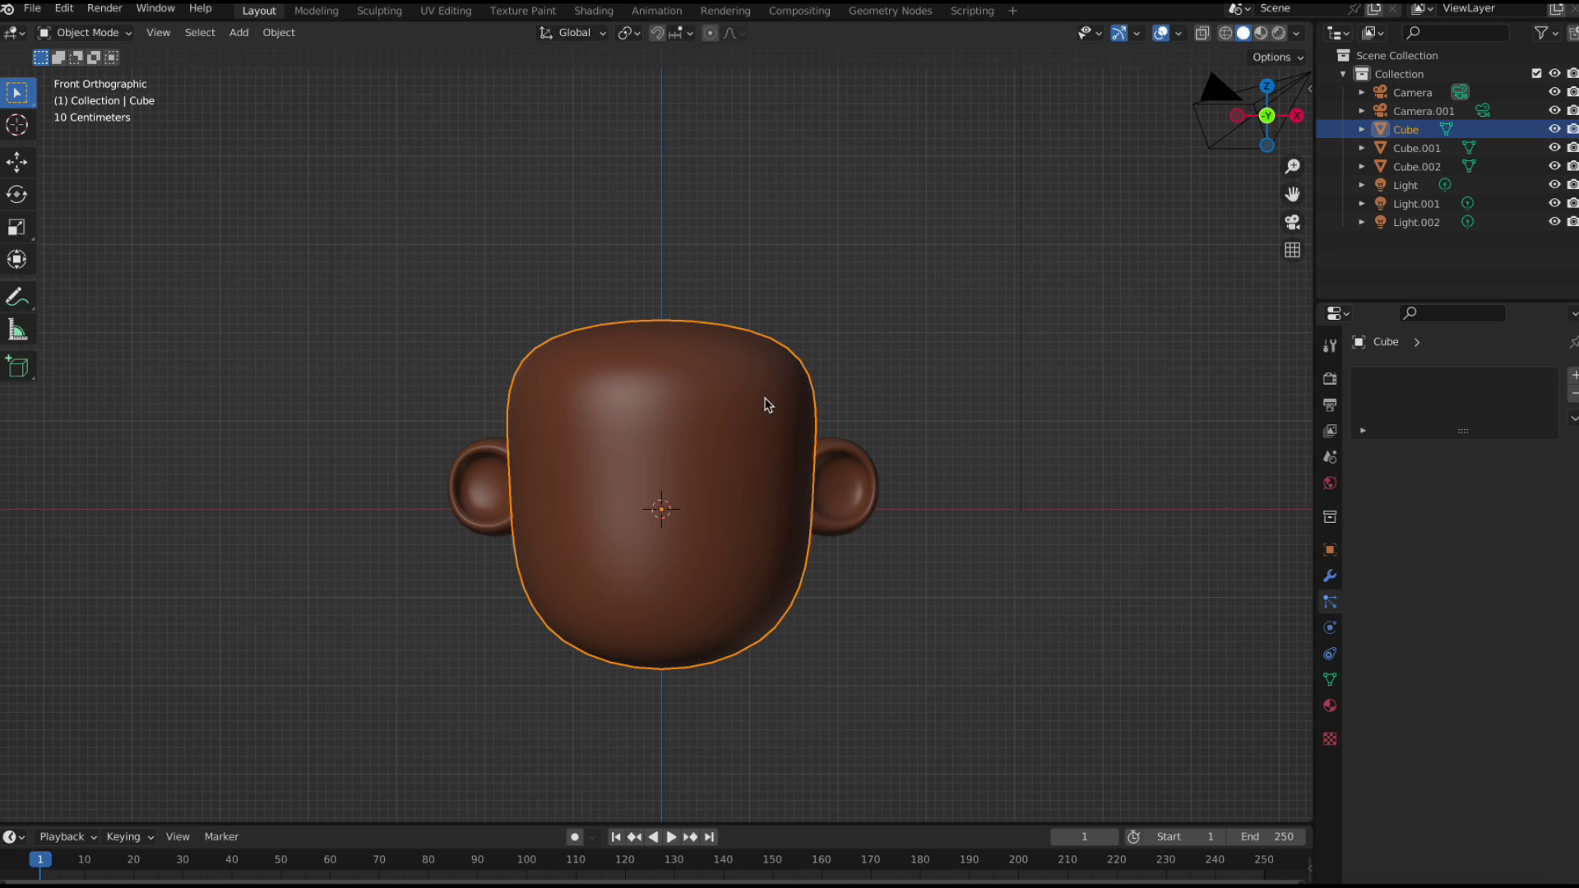
key(Tab)
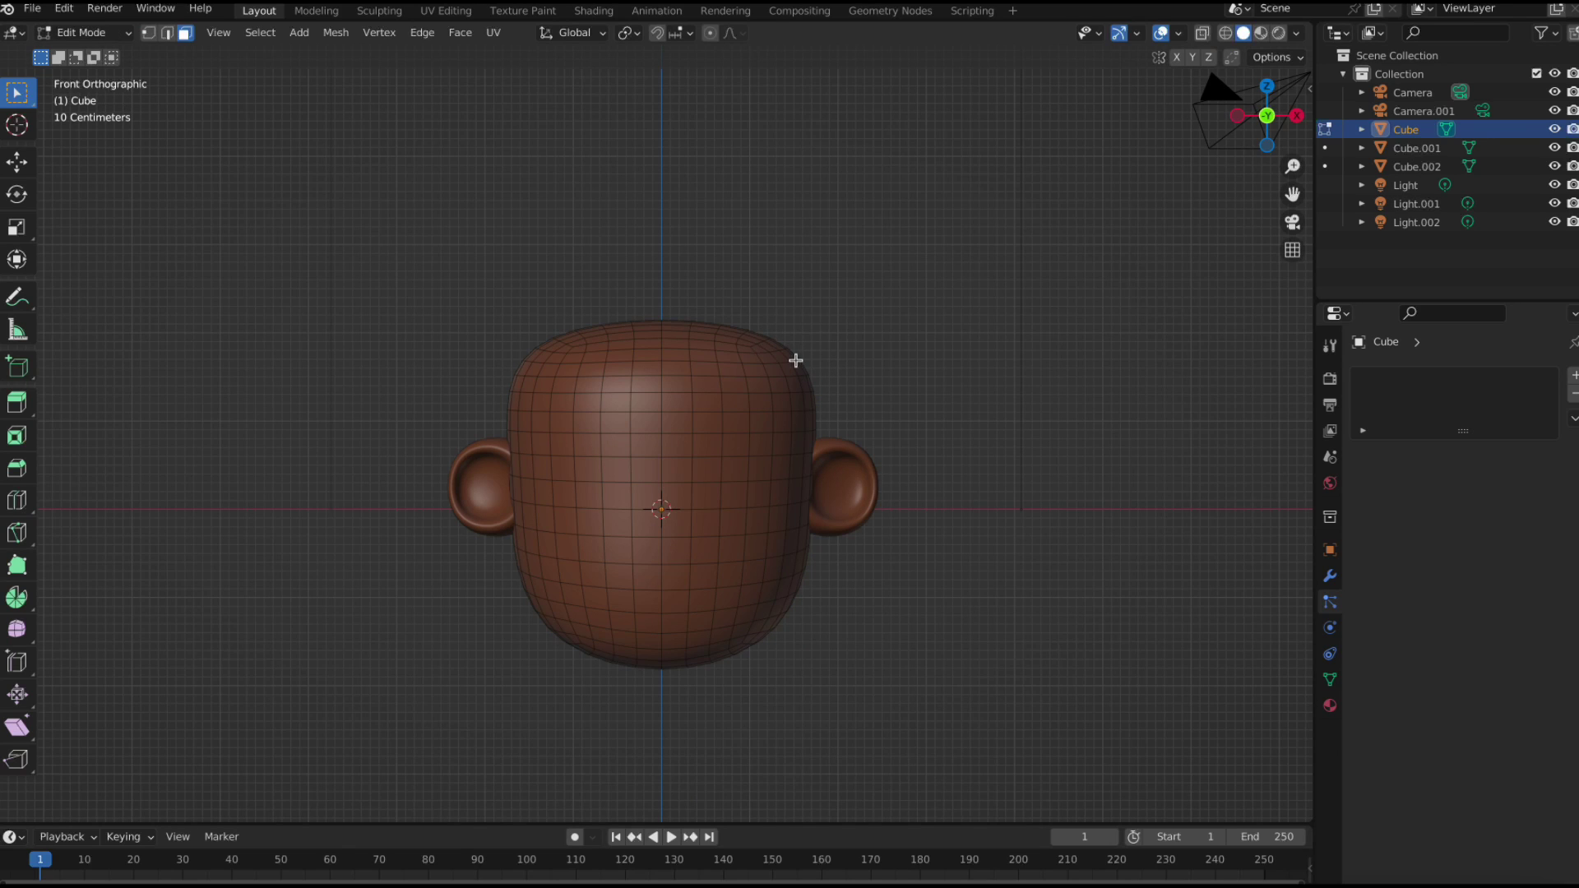
scroll(796, 377, up, 2)
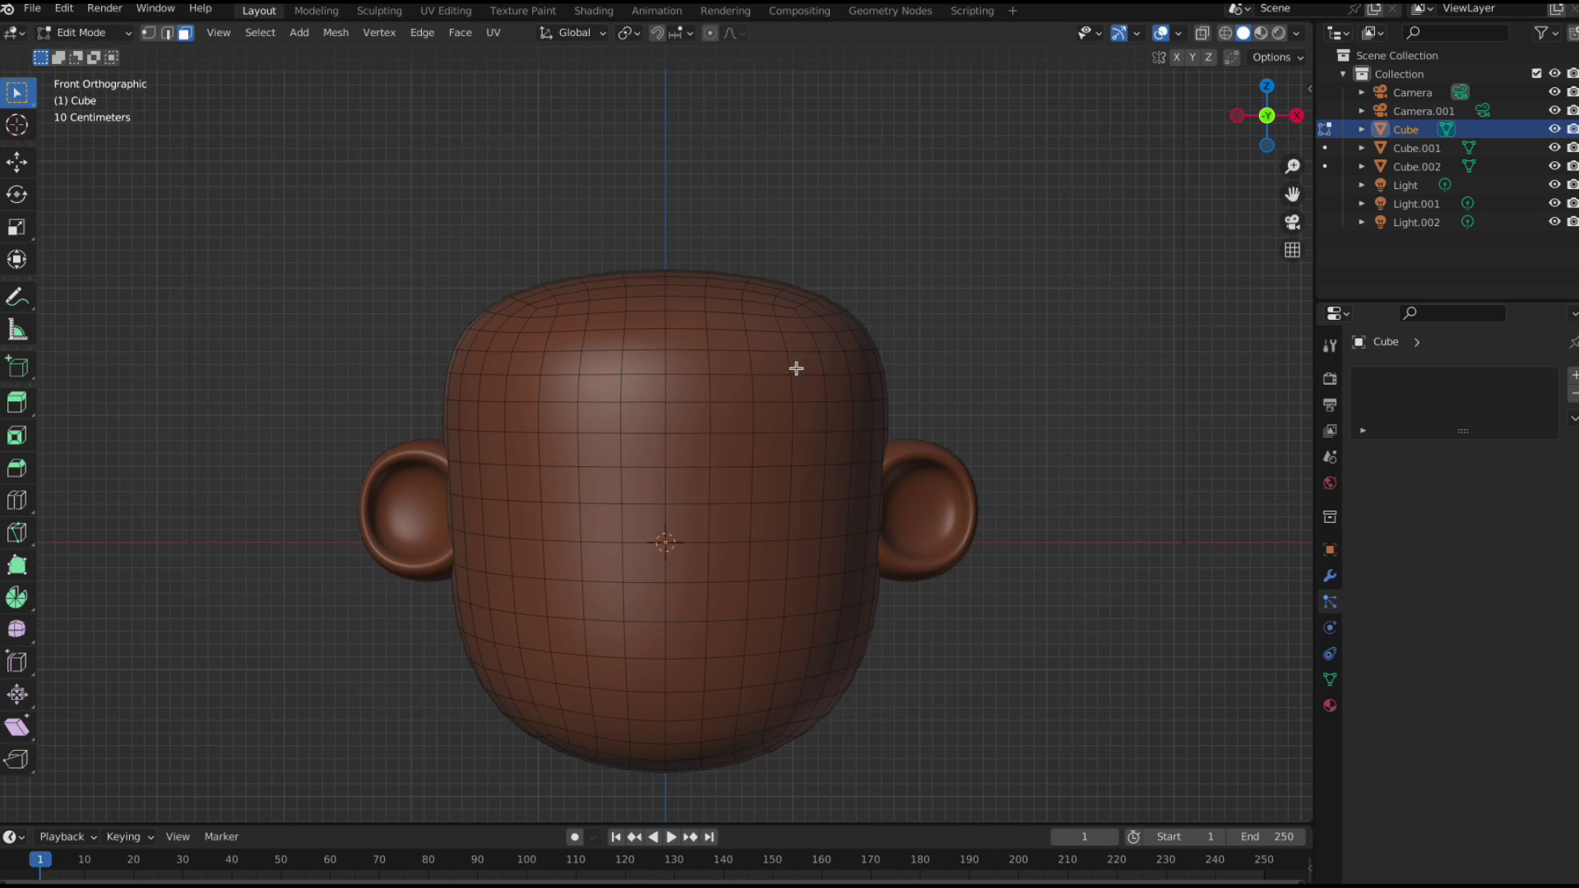
scroll(796, 368, down, 1)
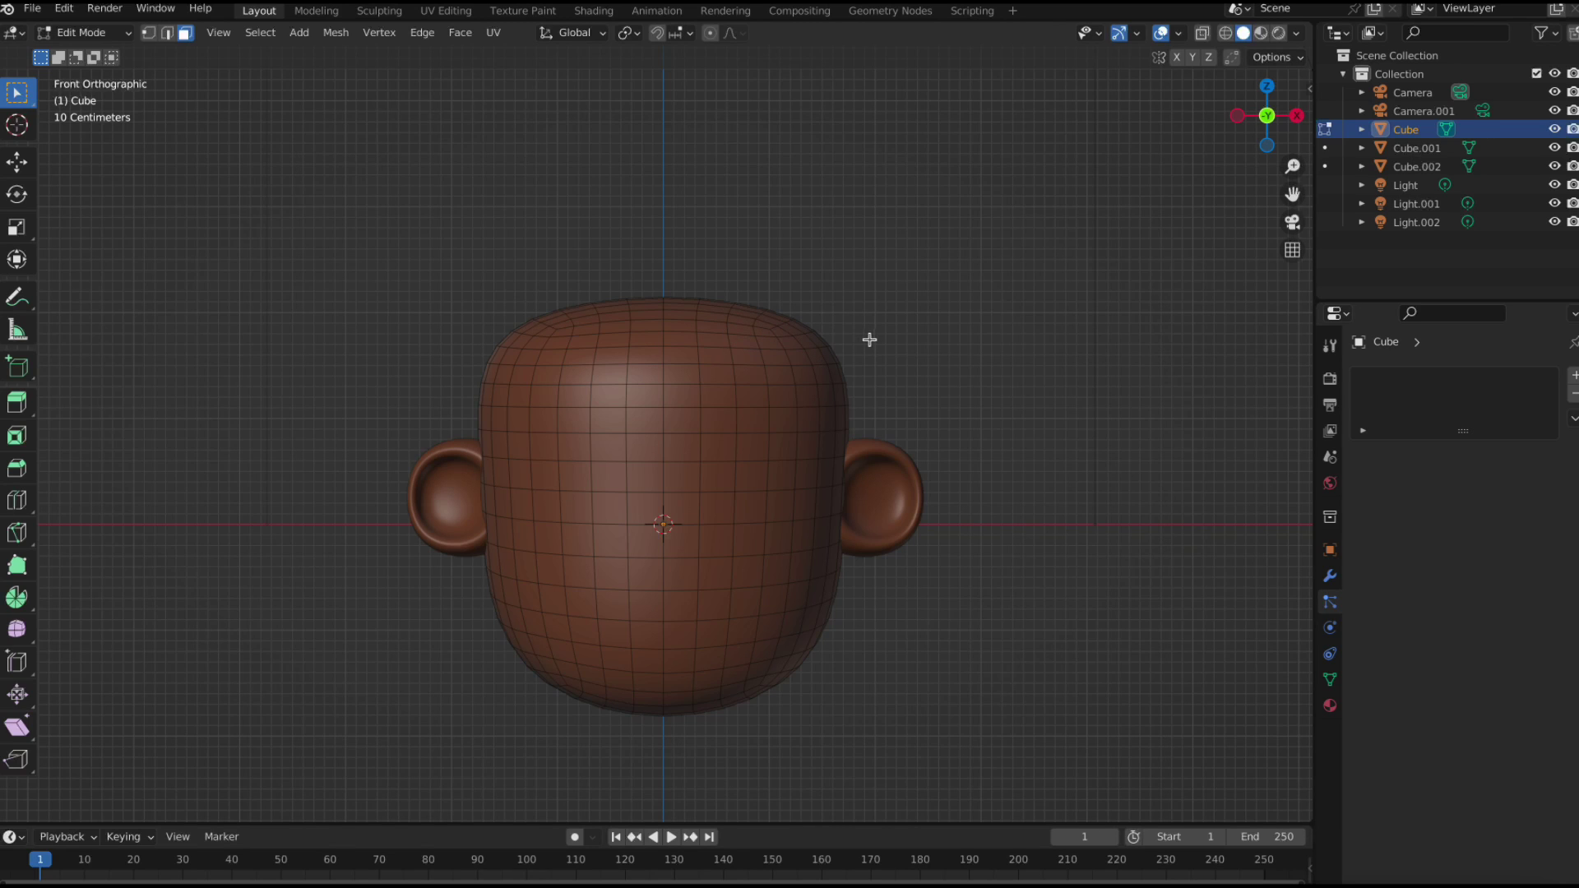
Box-select the top faces from the front, side and back views, then check the cap from above.
drag(872, 339, 431, 243)
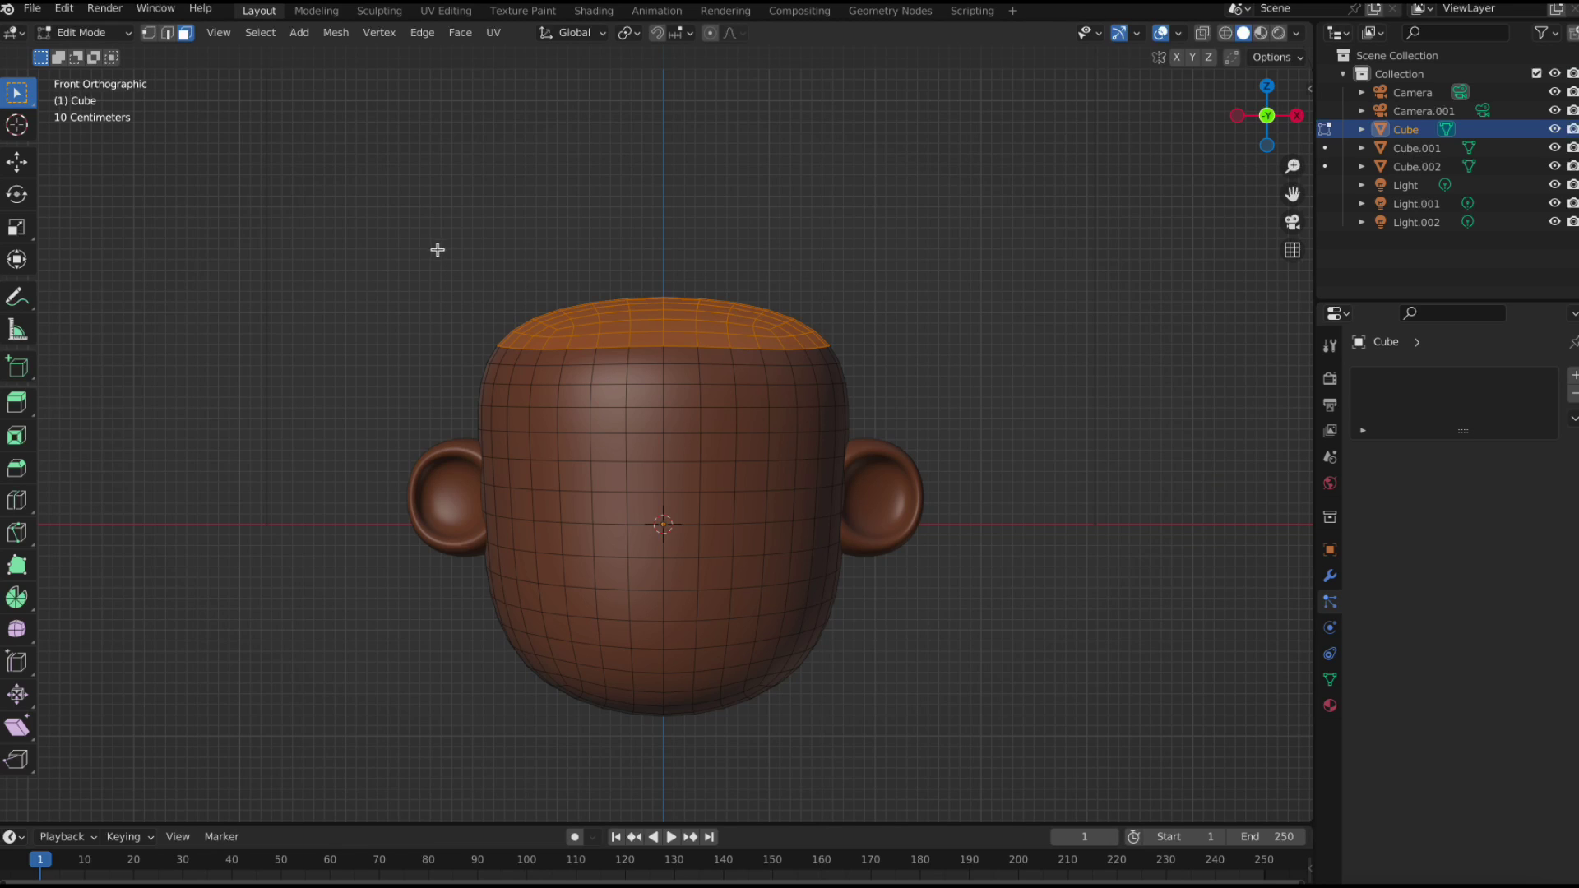
click(1296, 115)
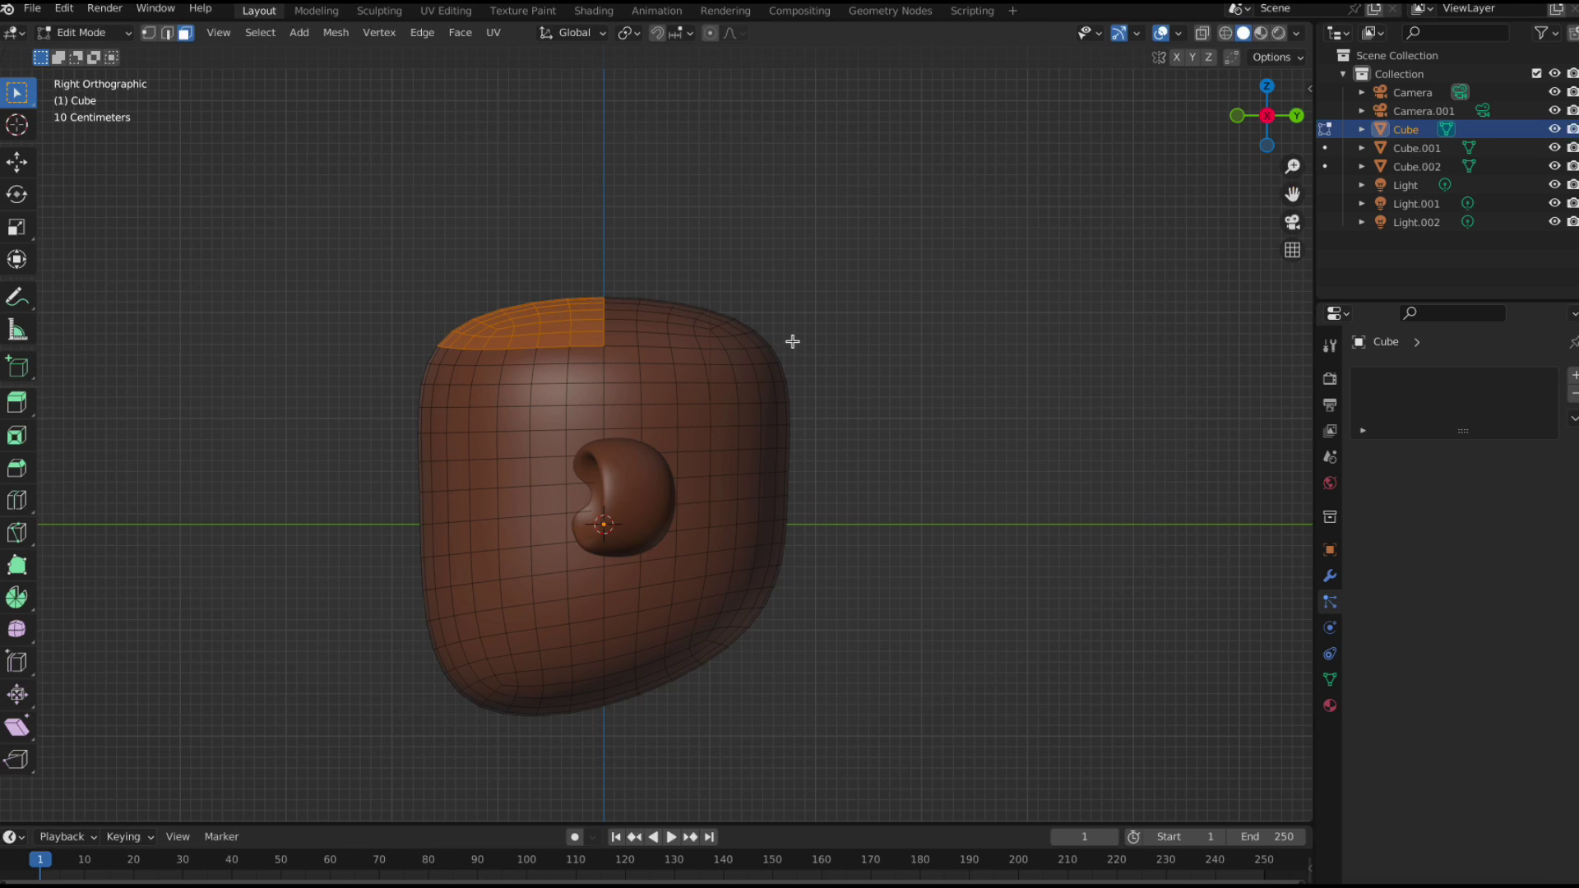
shift+drag(792, 340, 582, 293)
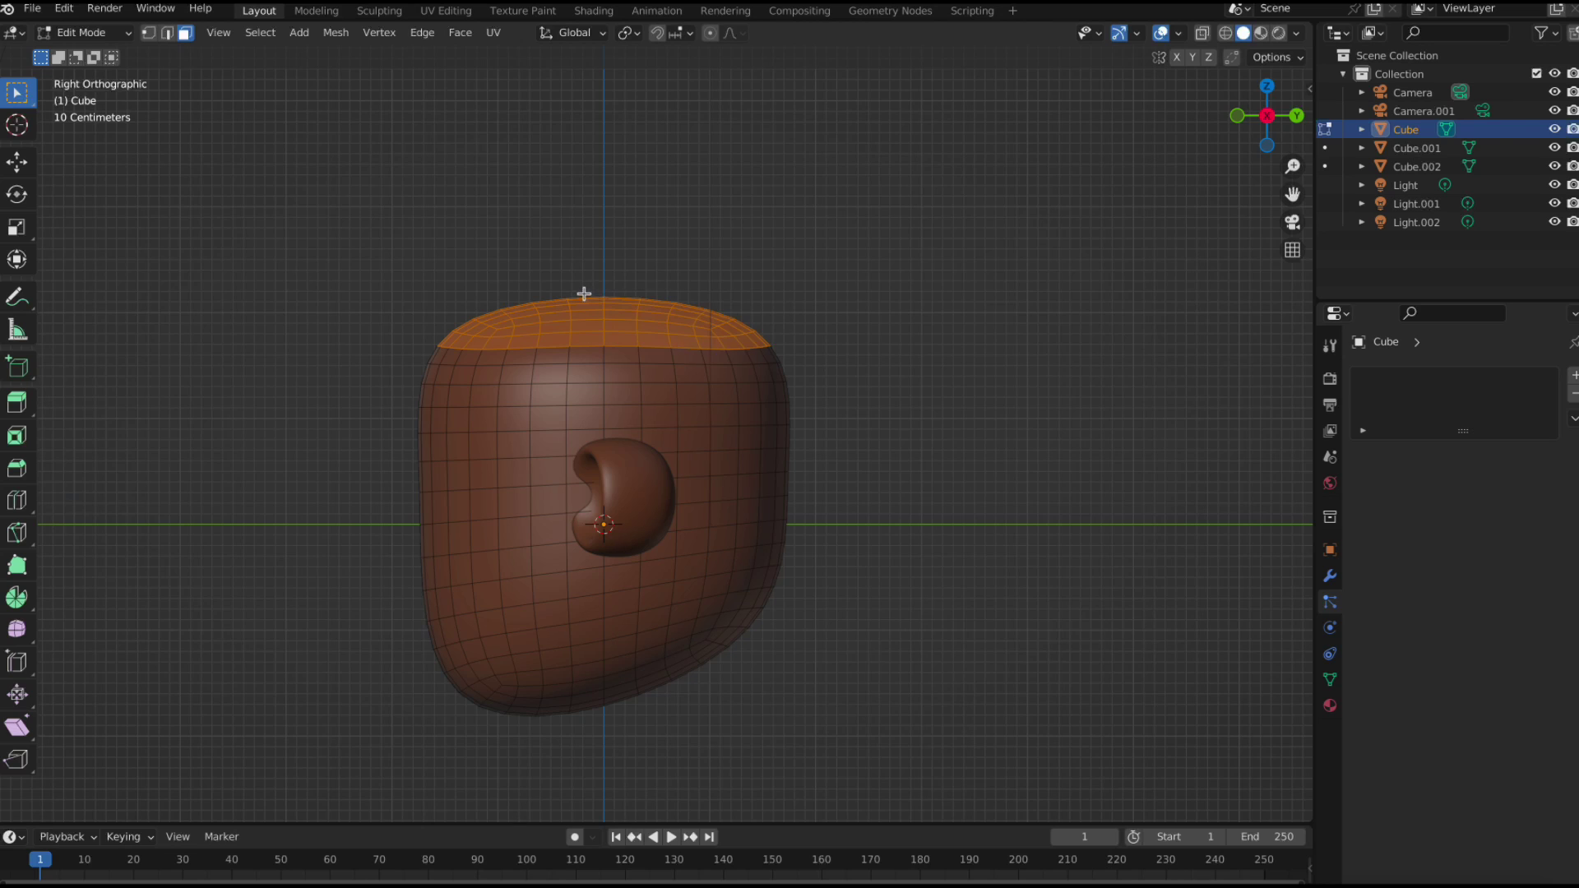
click(1296, 115)
shift+drag(821, 343, 611, 285)
click(1262, 94)
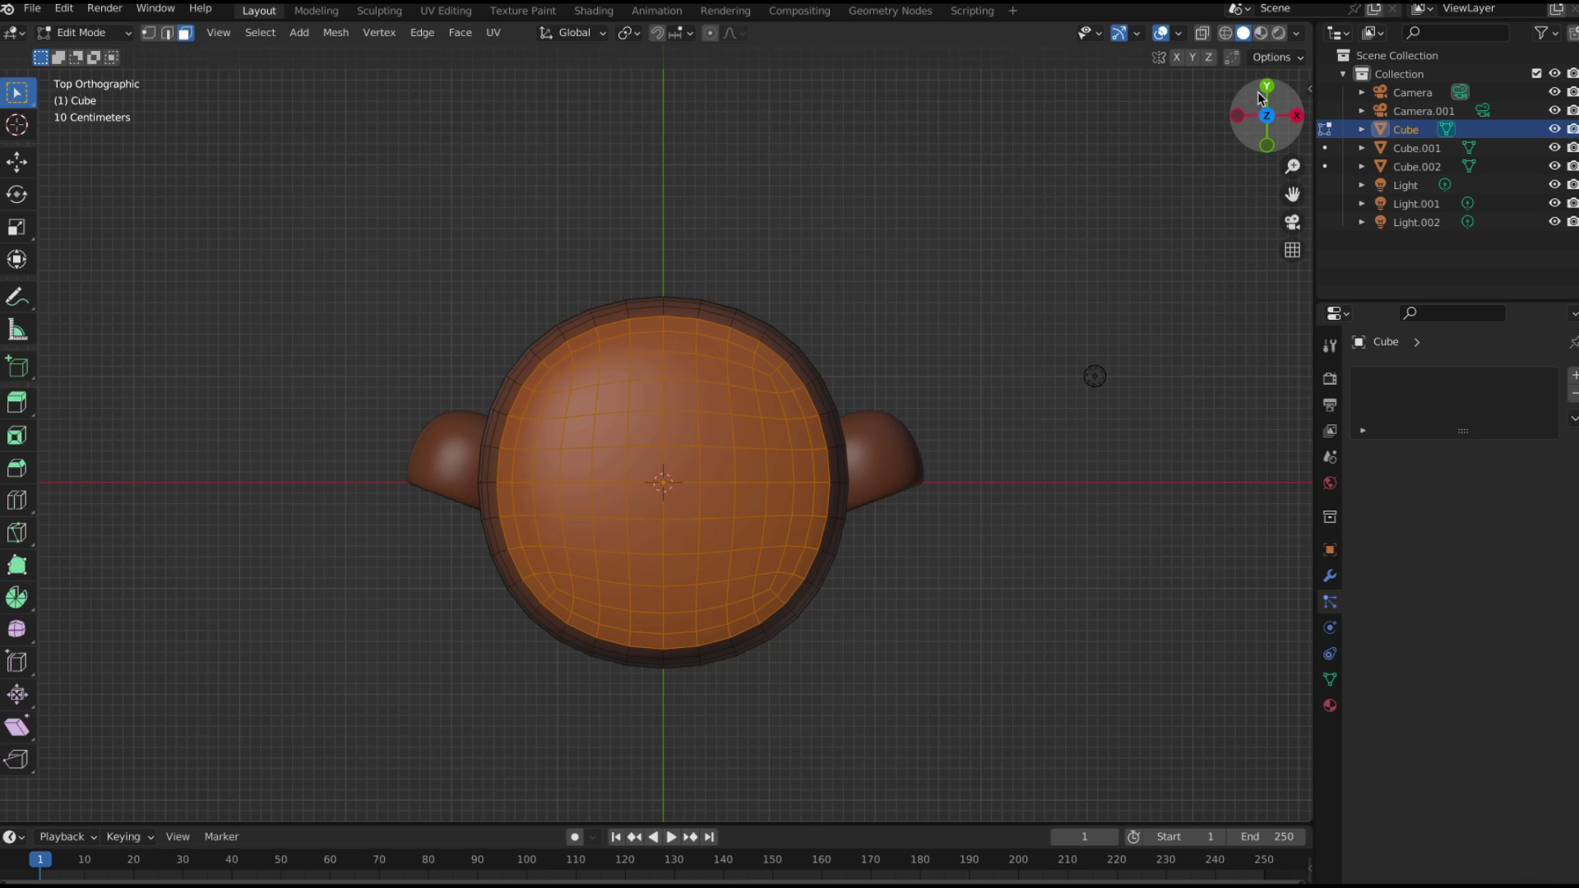
click(1265, 148)
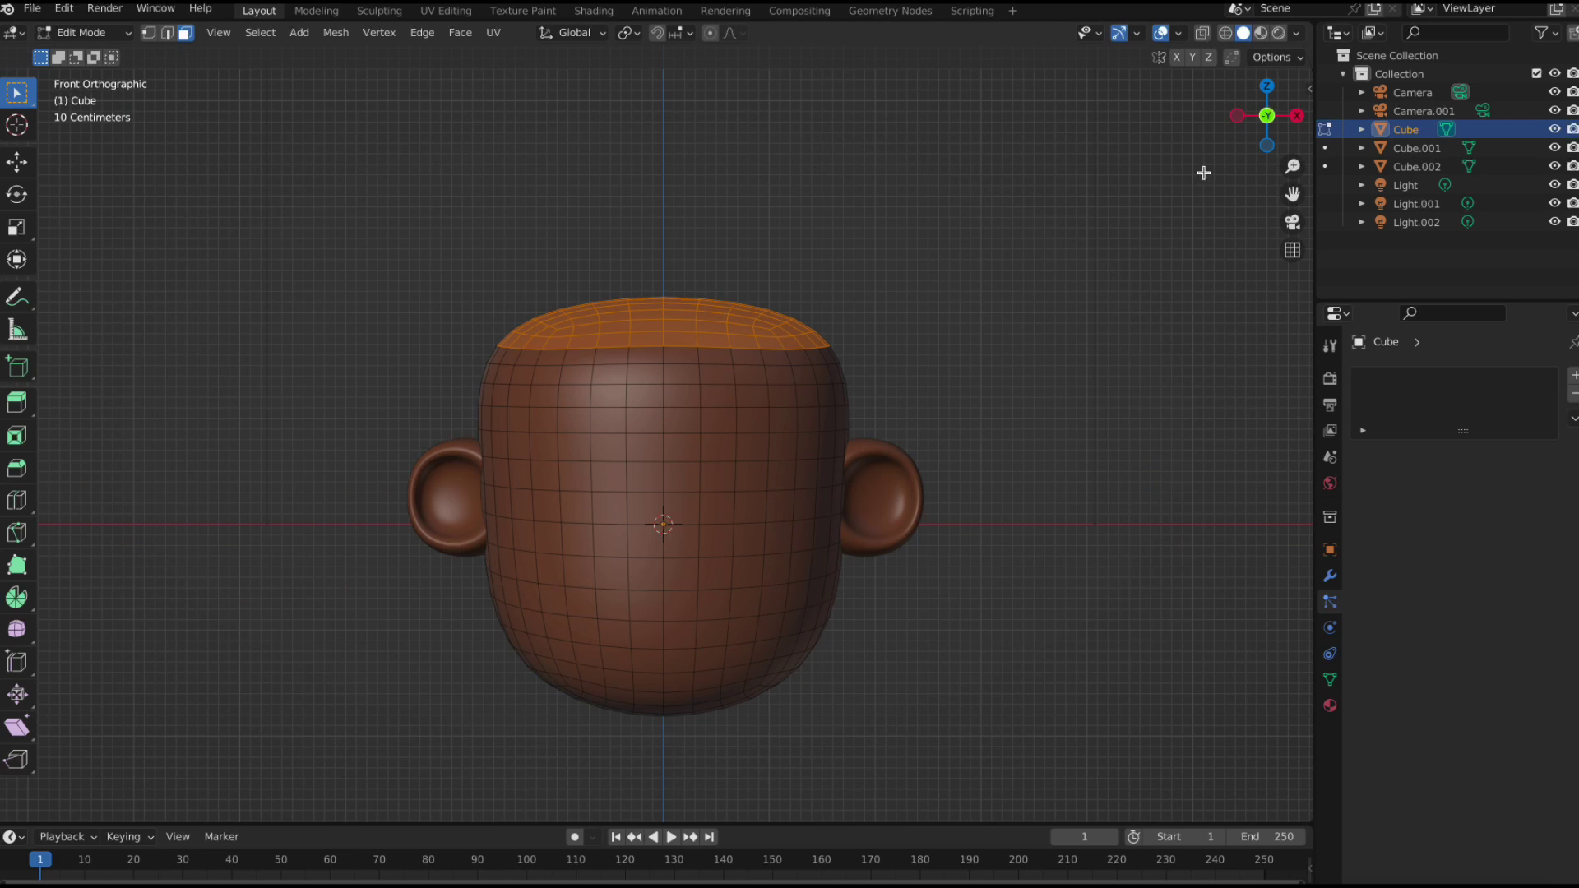
Duplicate the selected top cap, leaving the copy in place on the head.
mouse_move(1269, 109)
mouse_down()
mouse_move(1293, 121)
mouse_move(1256, 134)
mouse_up()
click(1274, 120)
scroll(913, 289, up, 1)
scroll(913, 290, down, 2)
scroll(871, 328, down, 1)
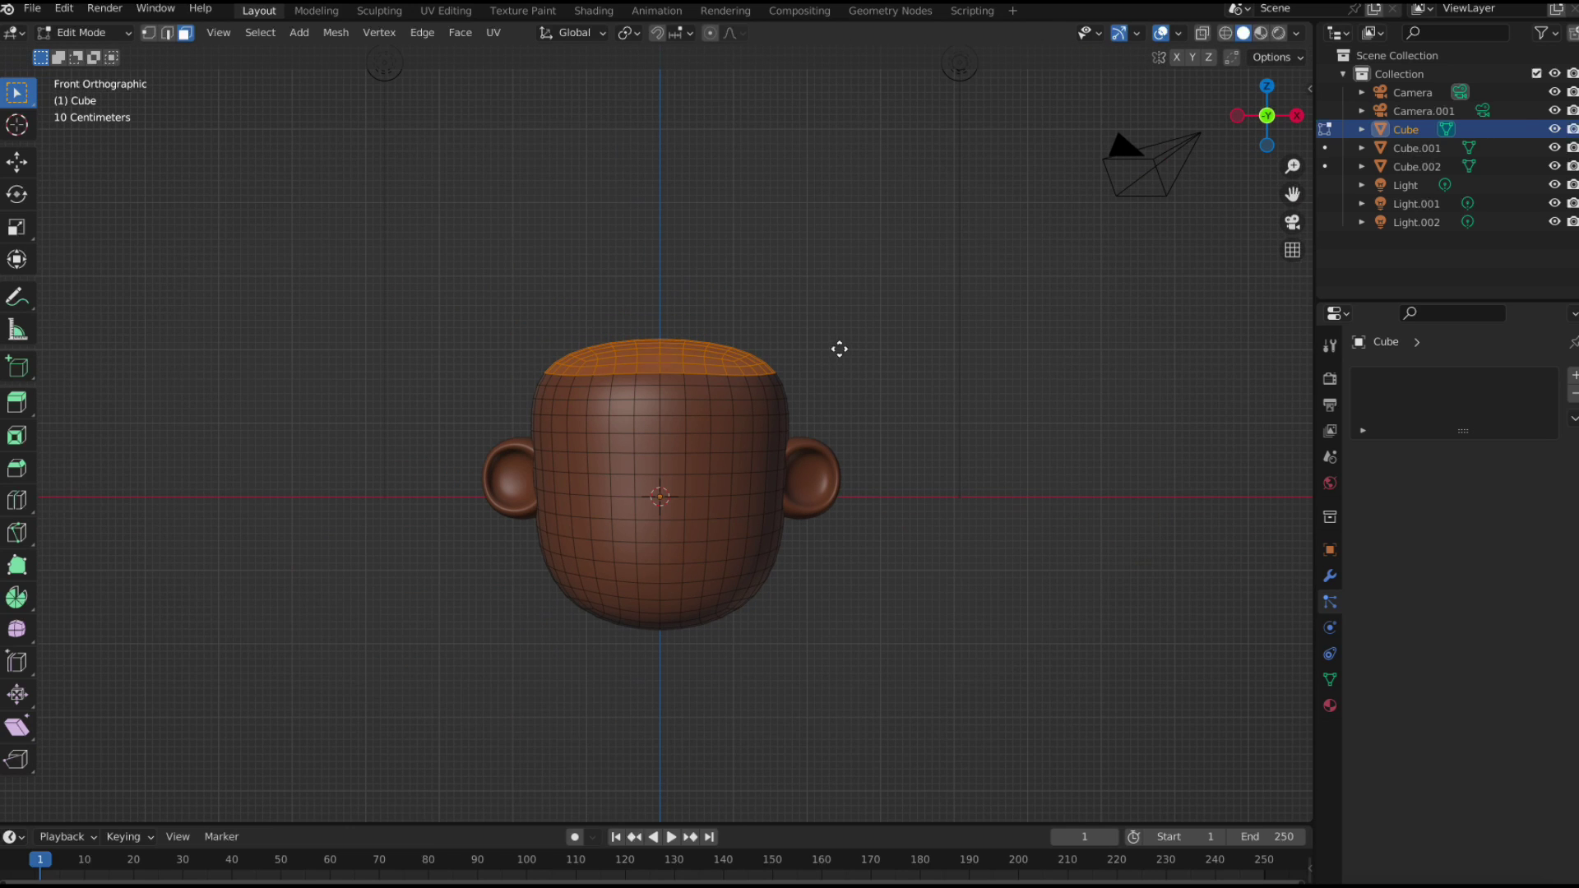
key(g)
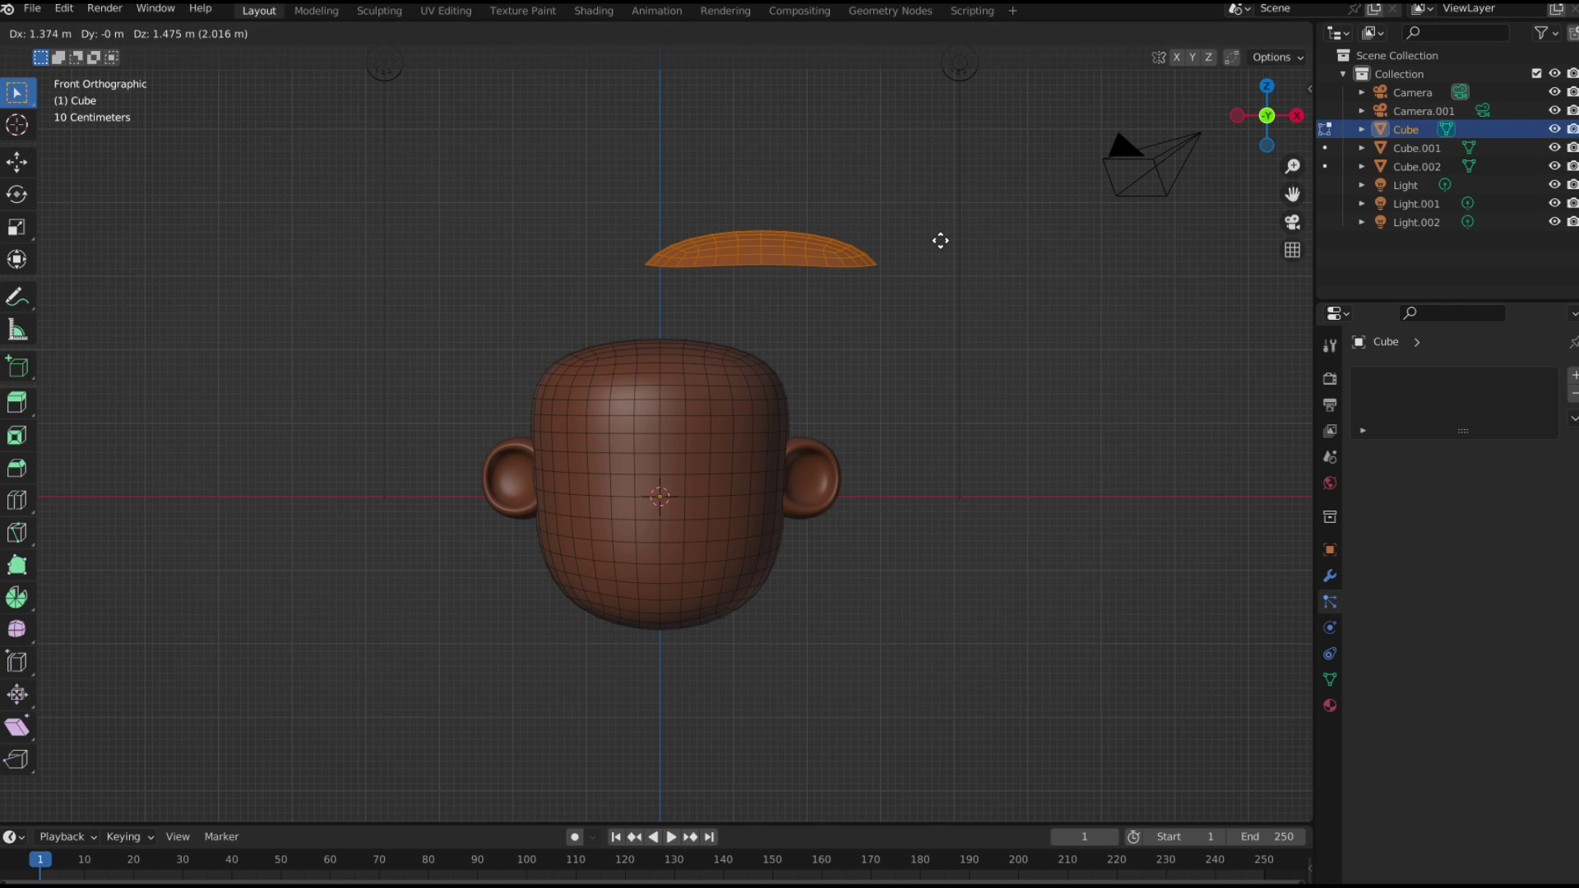
right_click(932, 243)
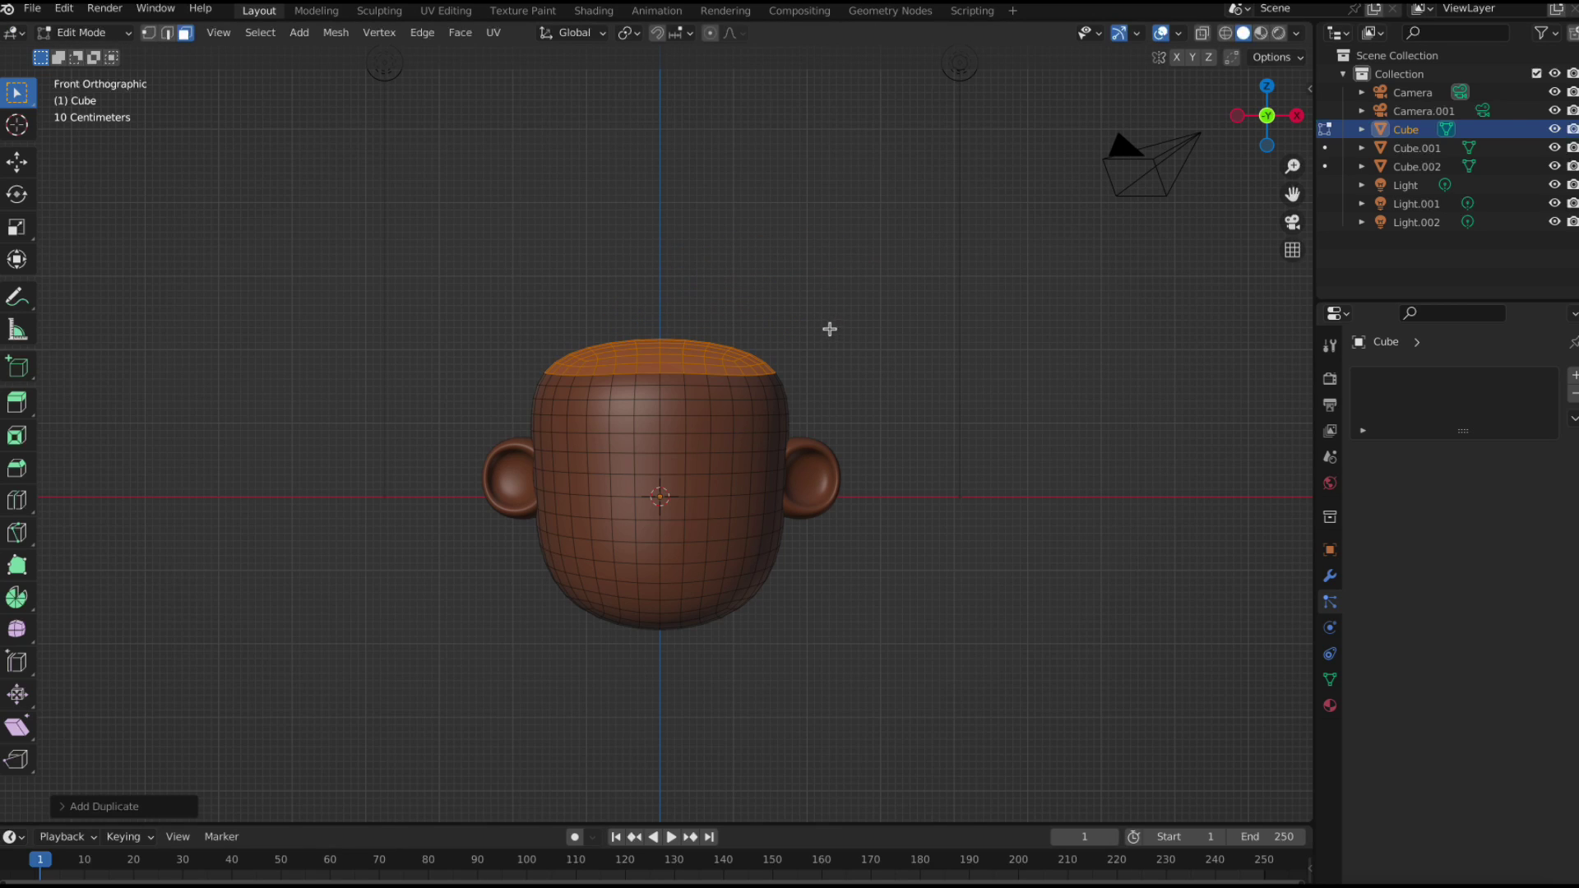
Separate the duplicate cap into its own object, Cube.003, and return to Object Mode.
key(p)
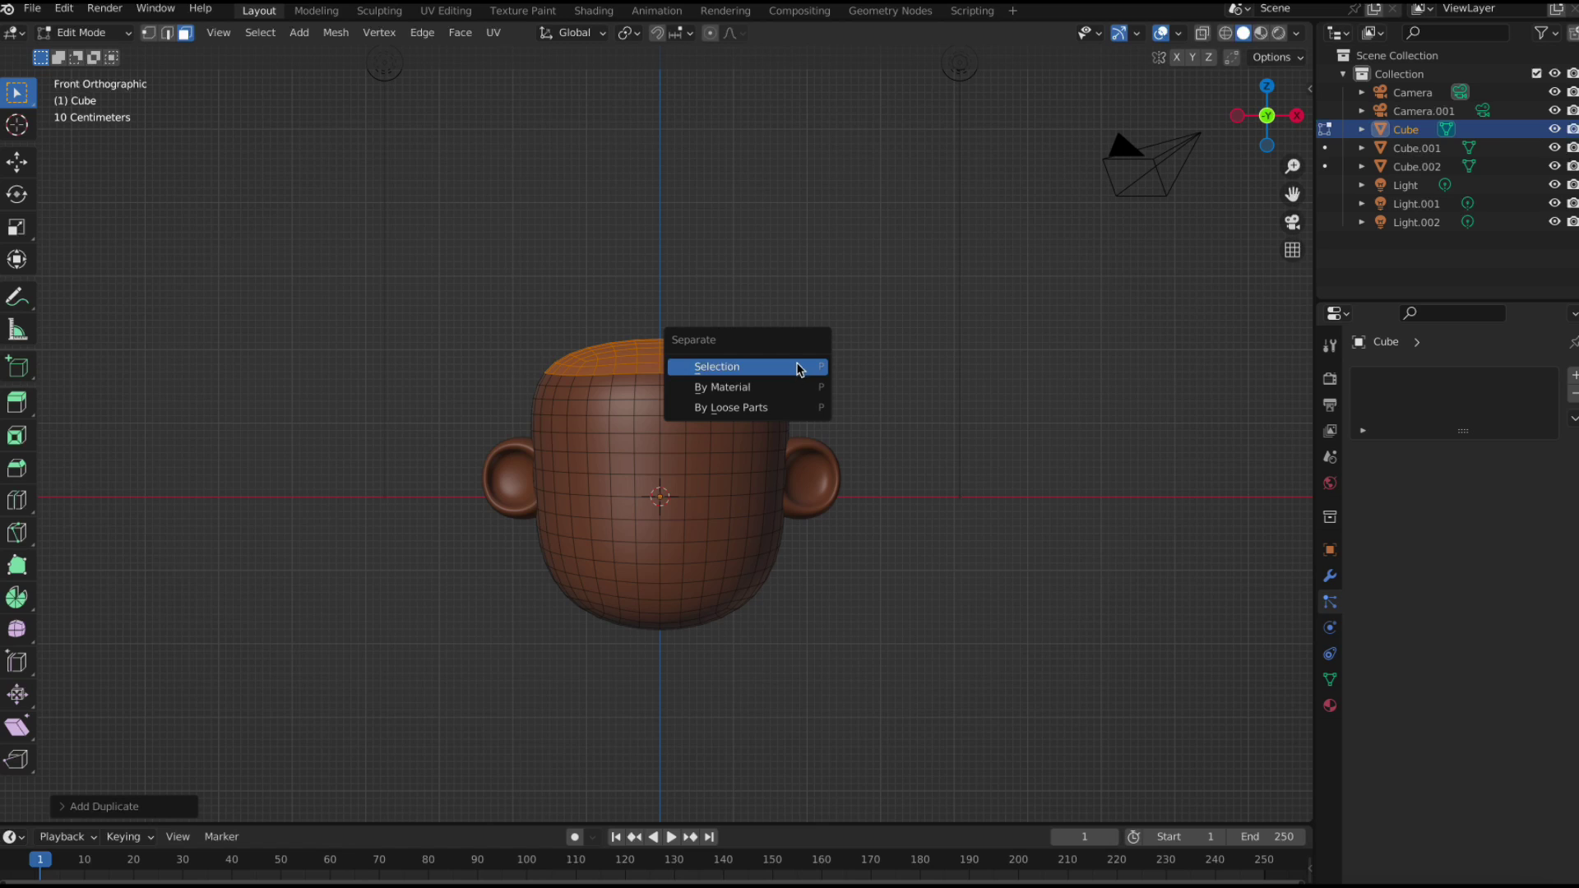
click(798, 368)
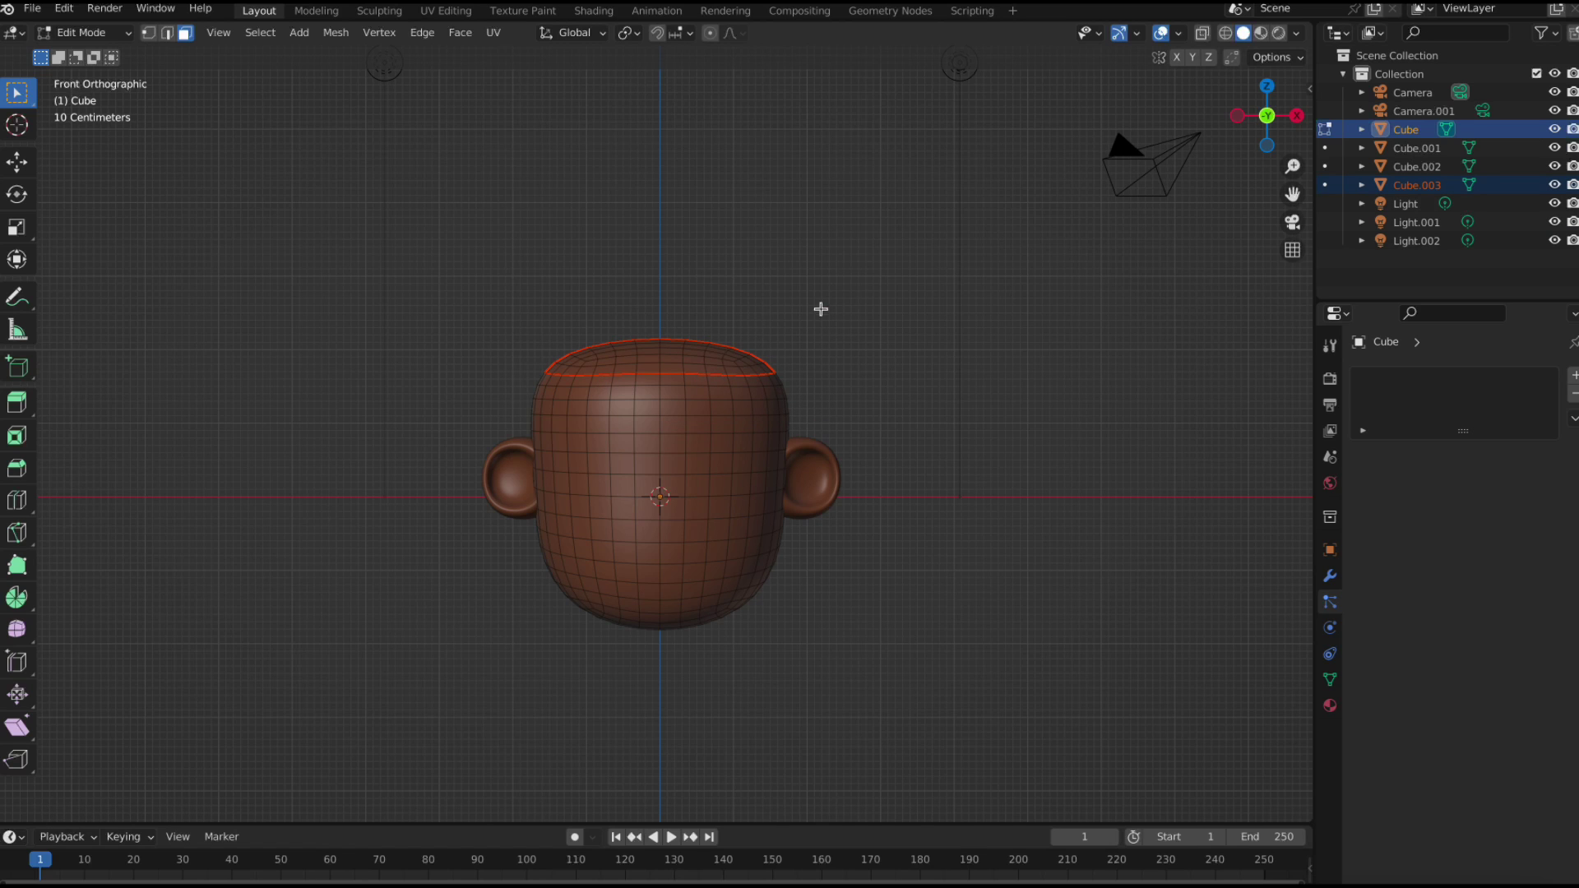
mouse_move(1267, 116)
mouse_down()
mouse_move(1225, 124)
mouse_move(1258, 108)
mouse_up()
click(1266, 120)
key(Tab)
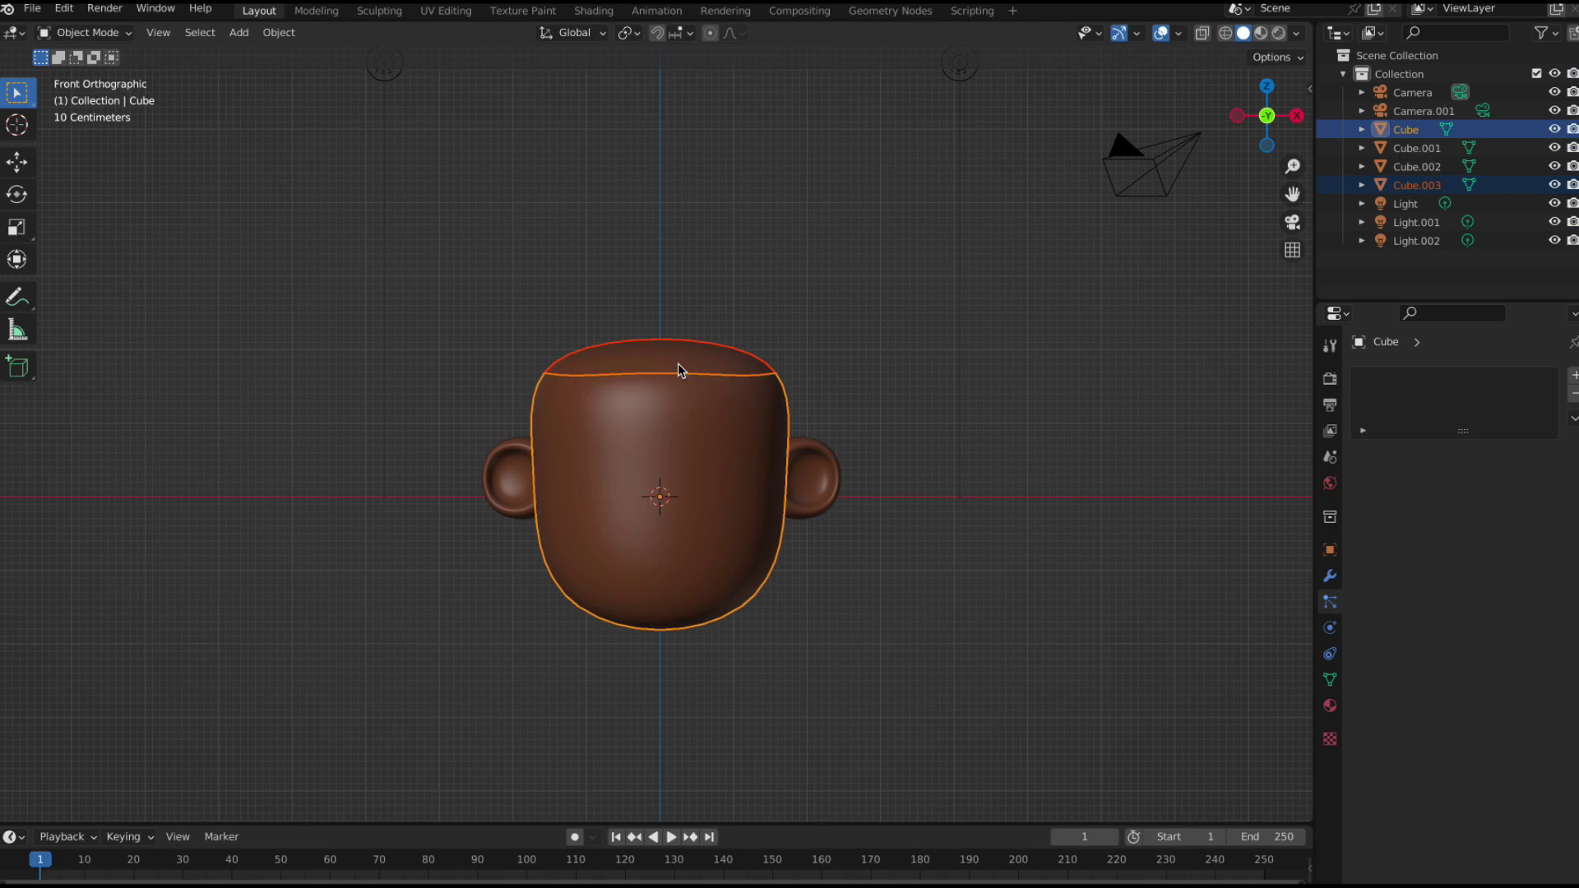
Add a Hair particle system to the separated scalp cap.
click(679, 368)
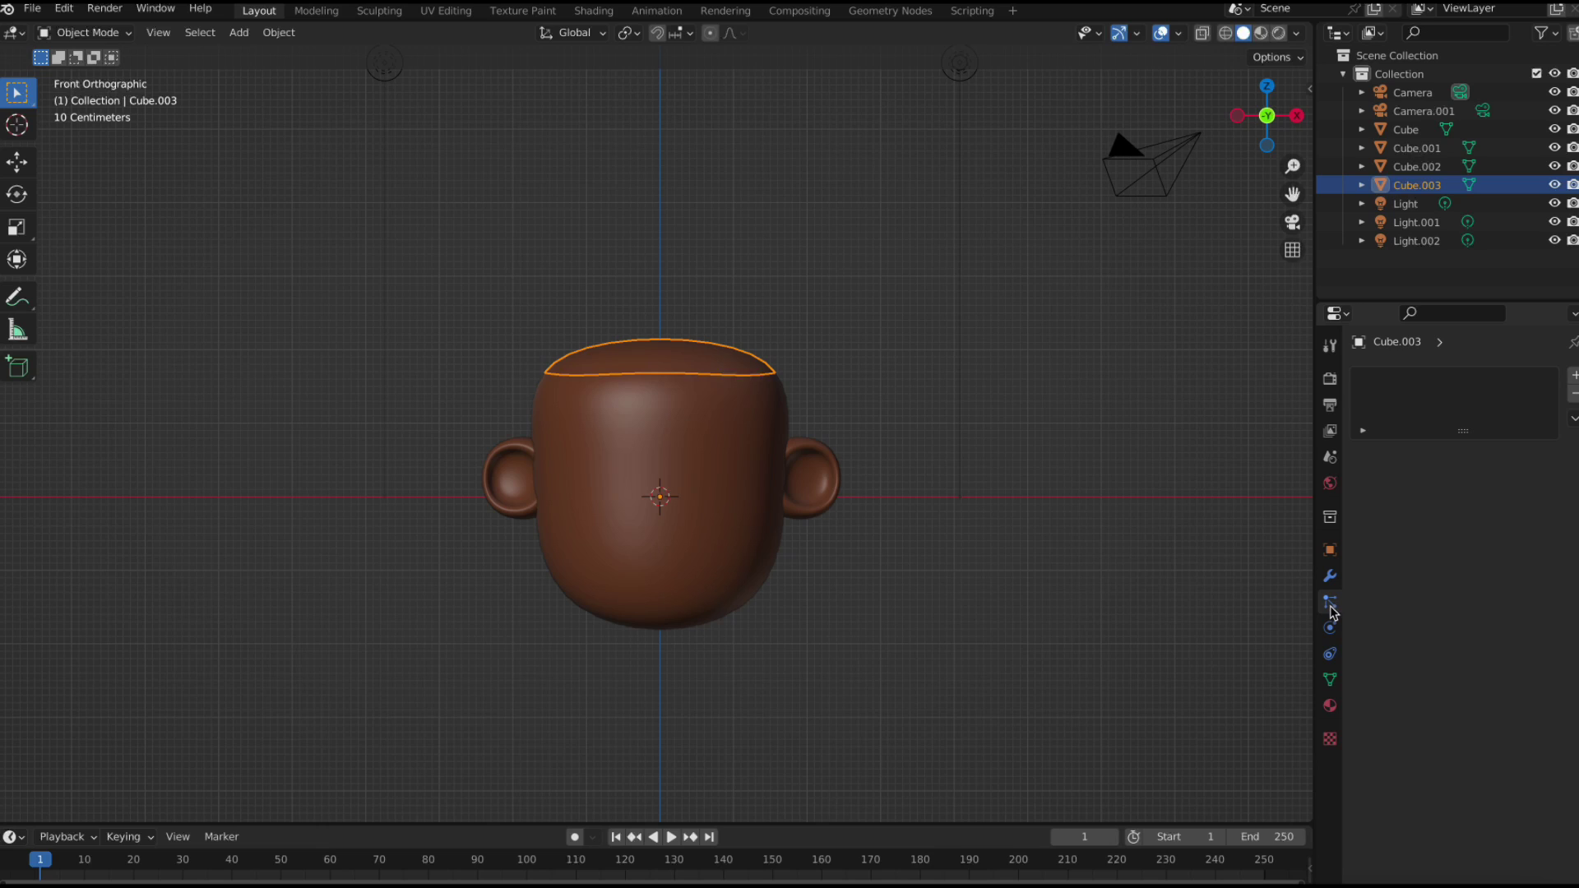
click(1574, 376)
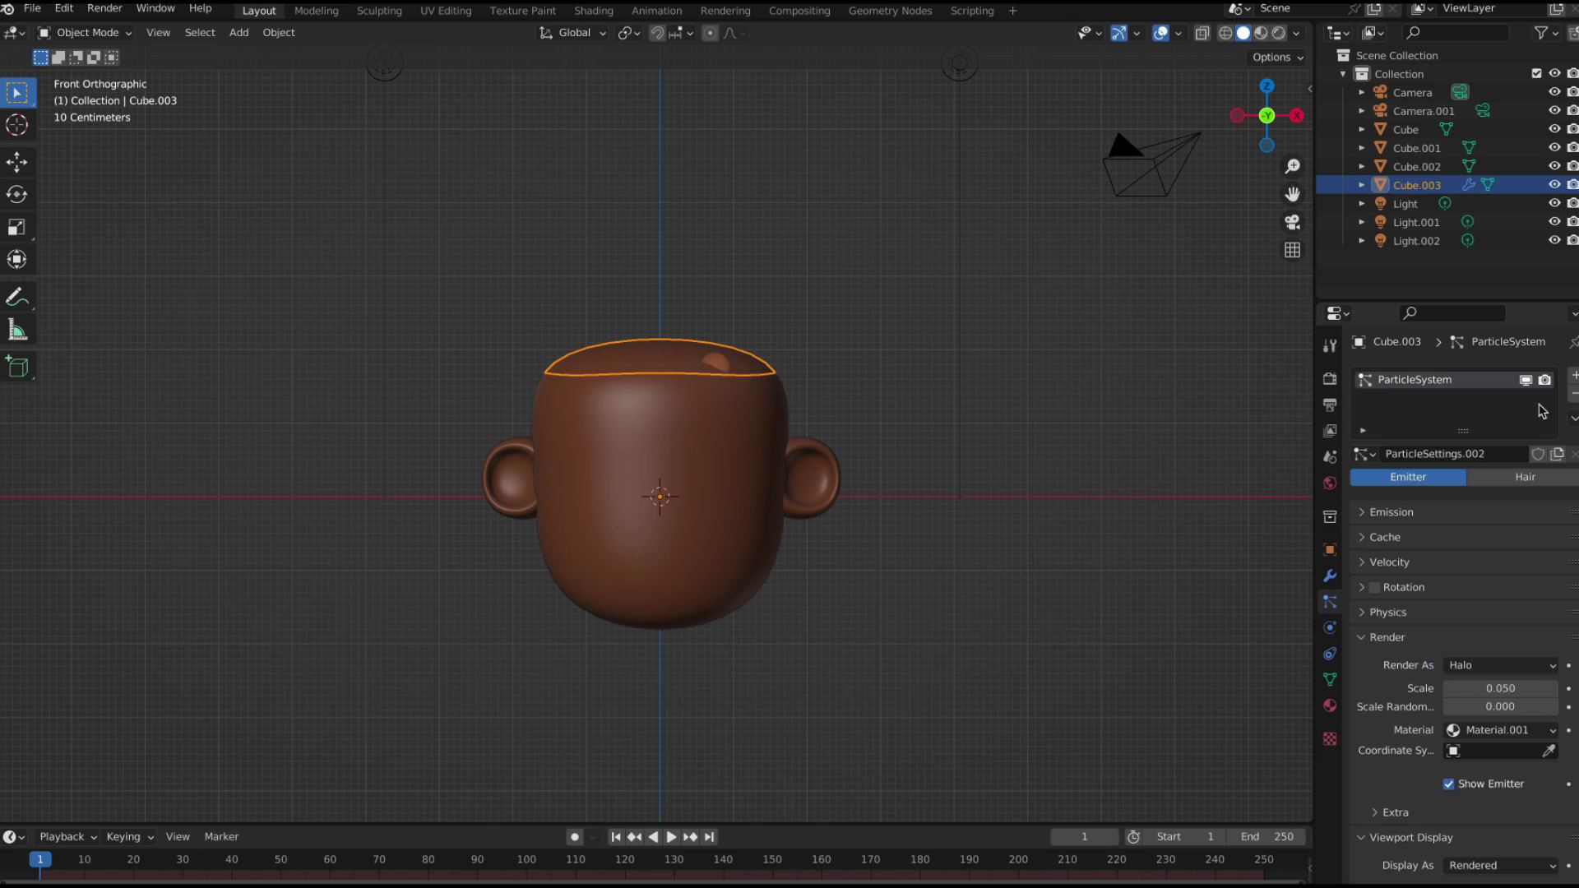
click(1530, 481)
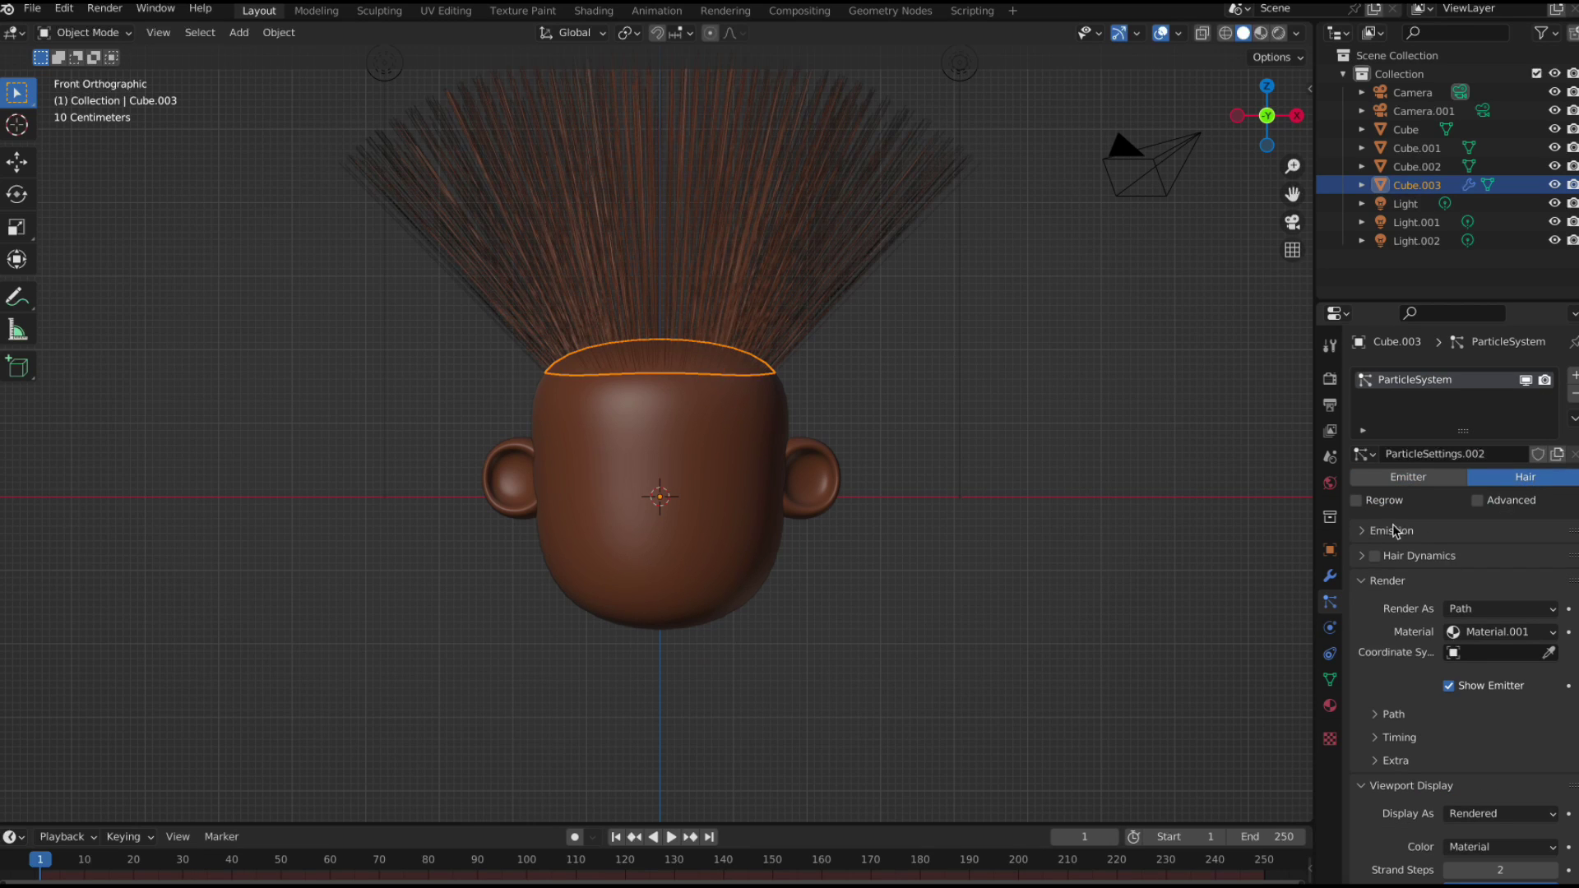
In Emission, set the hair count to 85, Hair Length to 2.36 m and Segments to 7.
scroll(1427, 584, down, 1)
click(1397, 498)
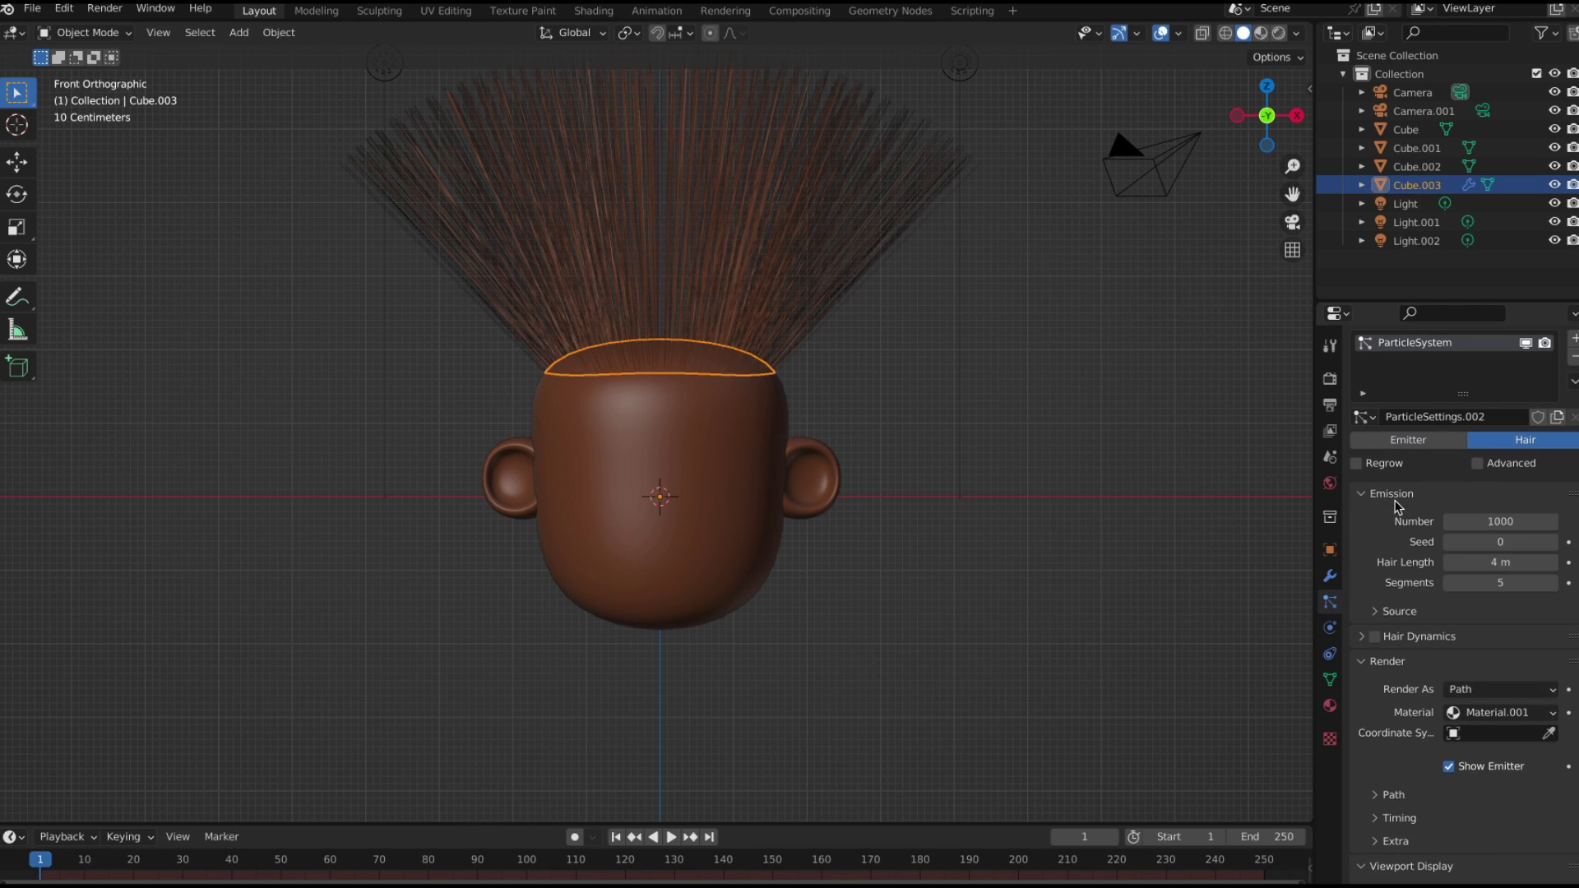
click(1495, 523)
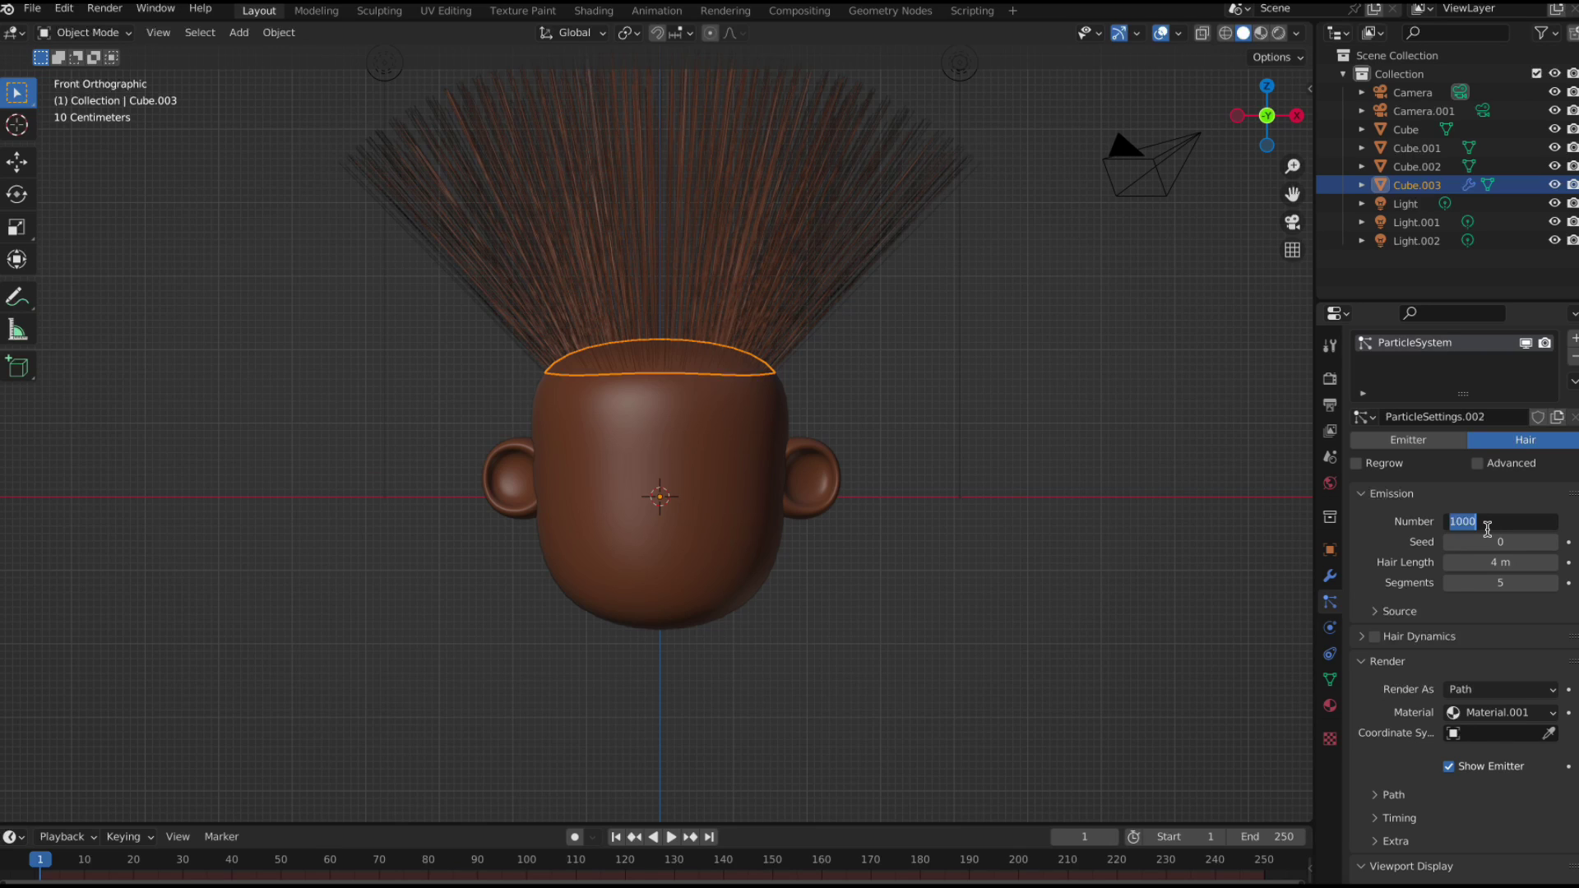
text(85)
key(Return)
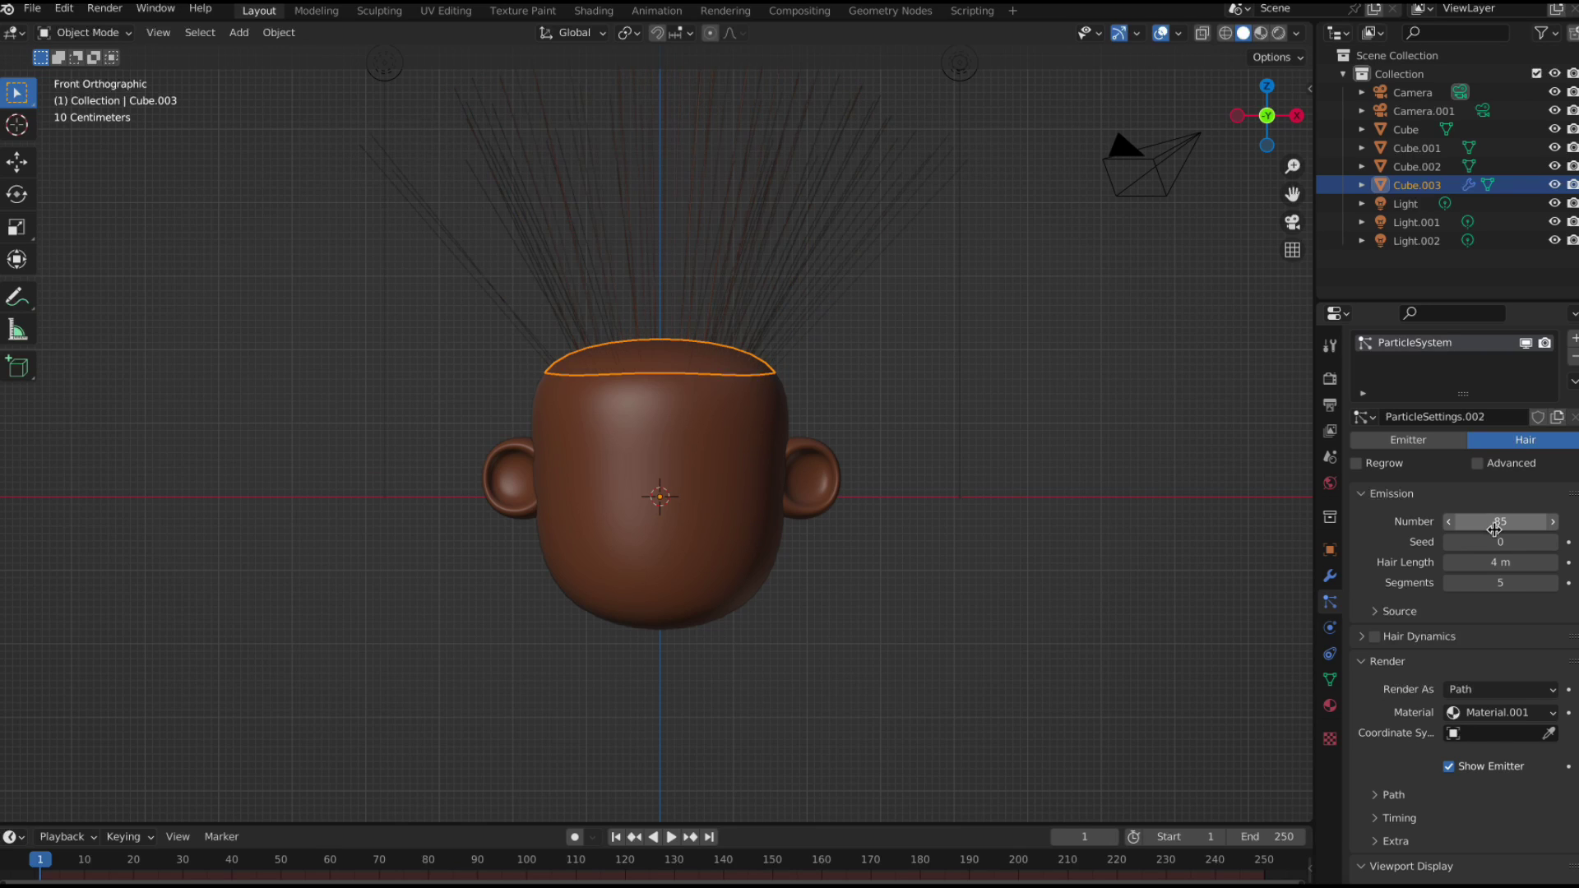
click(1495, 562)
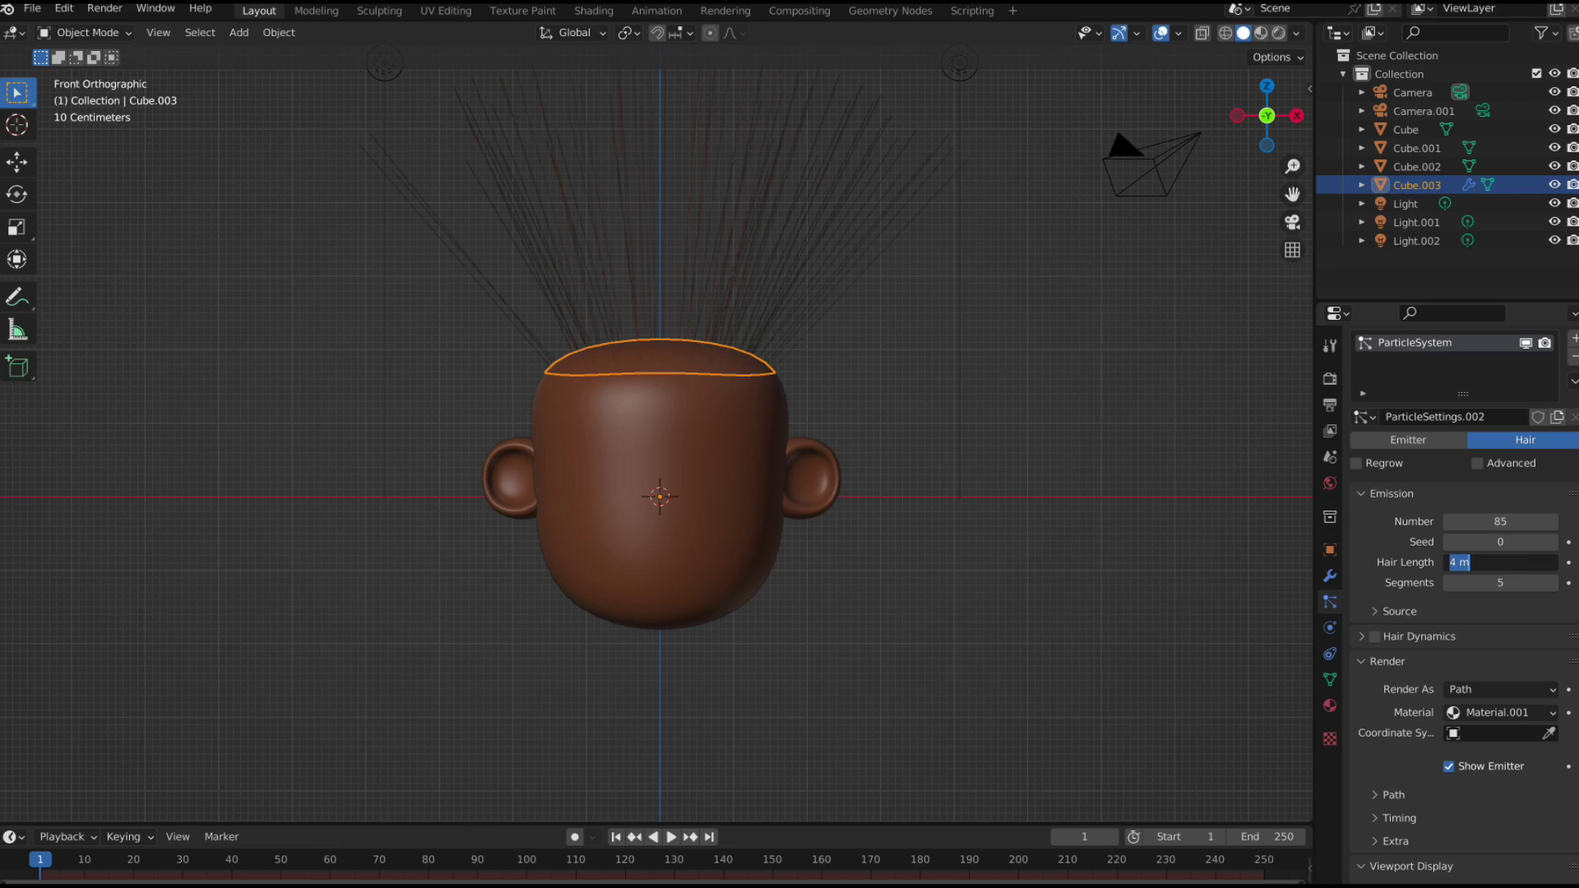
text(2.36)
click(1527, 582)
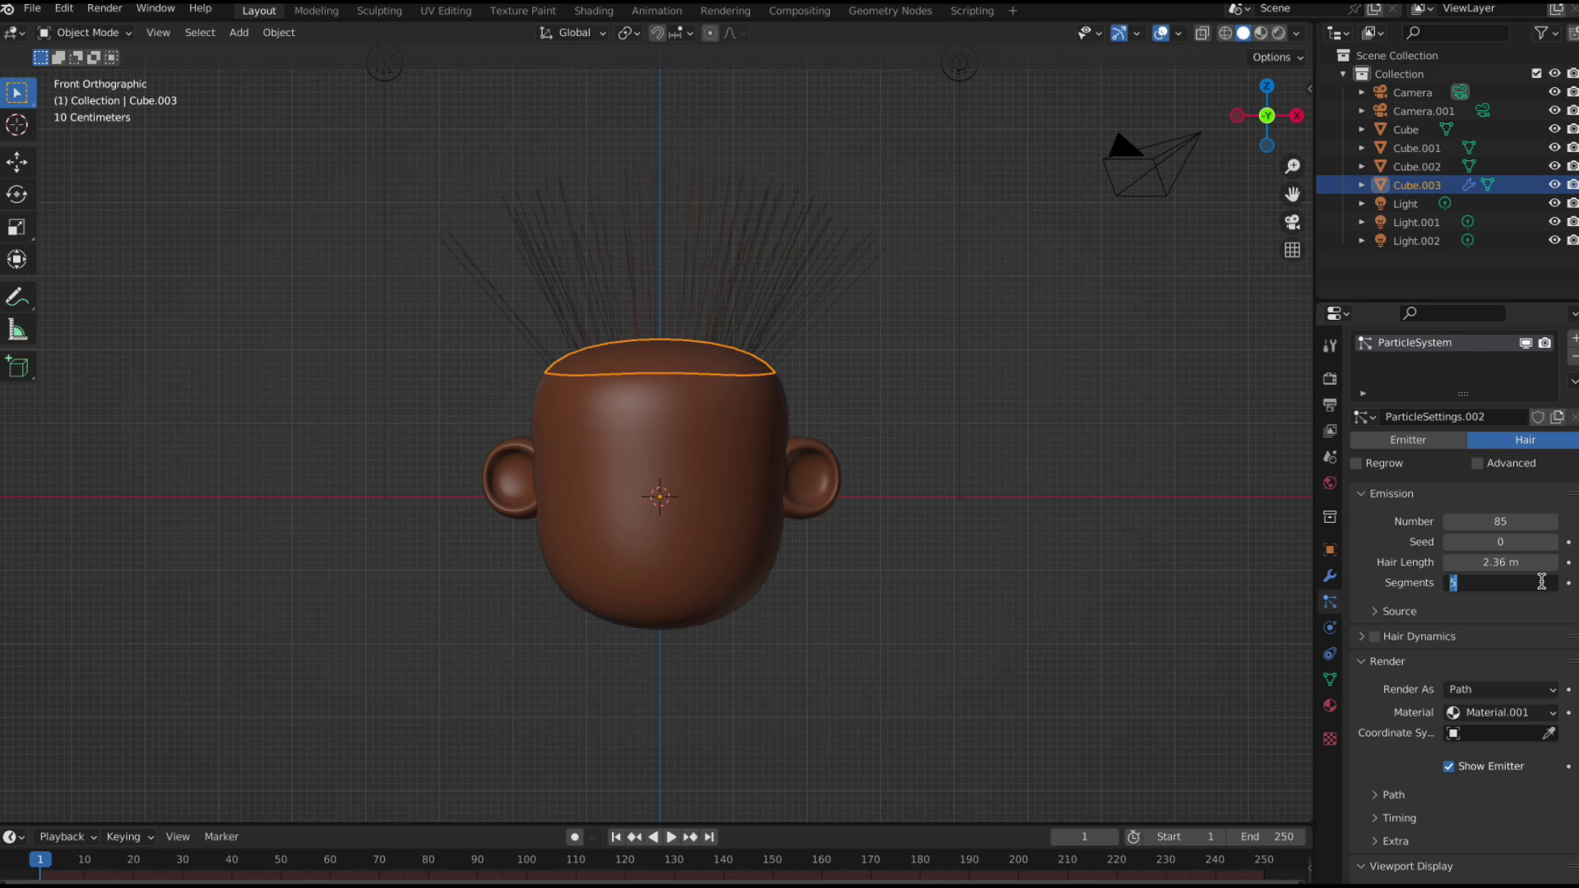
key(Return)
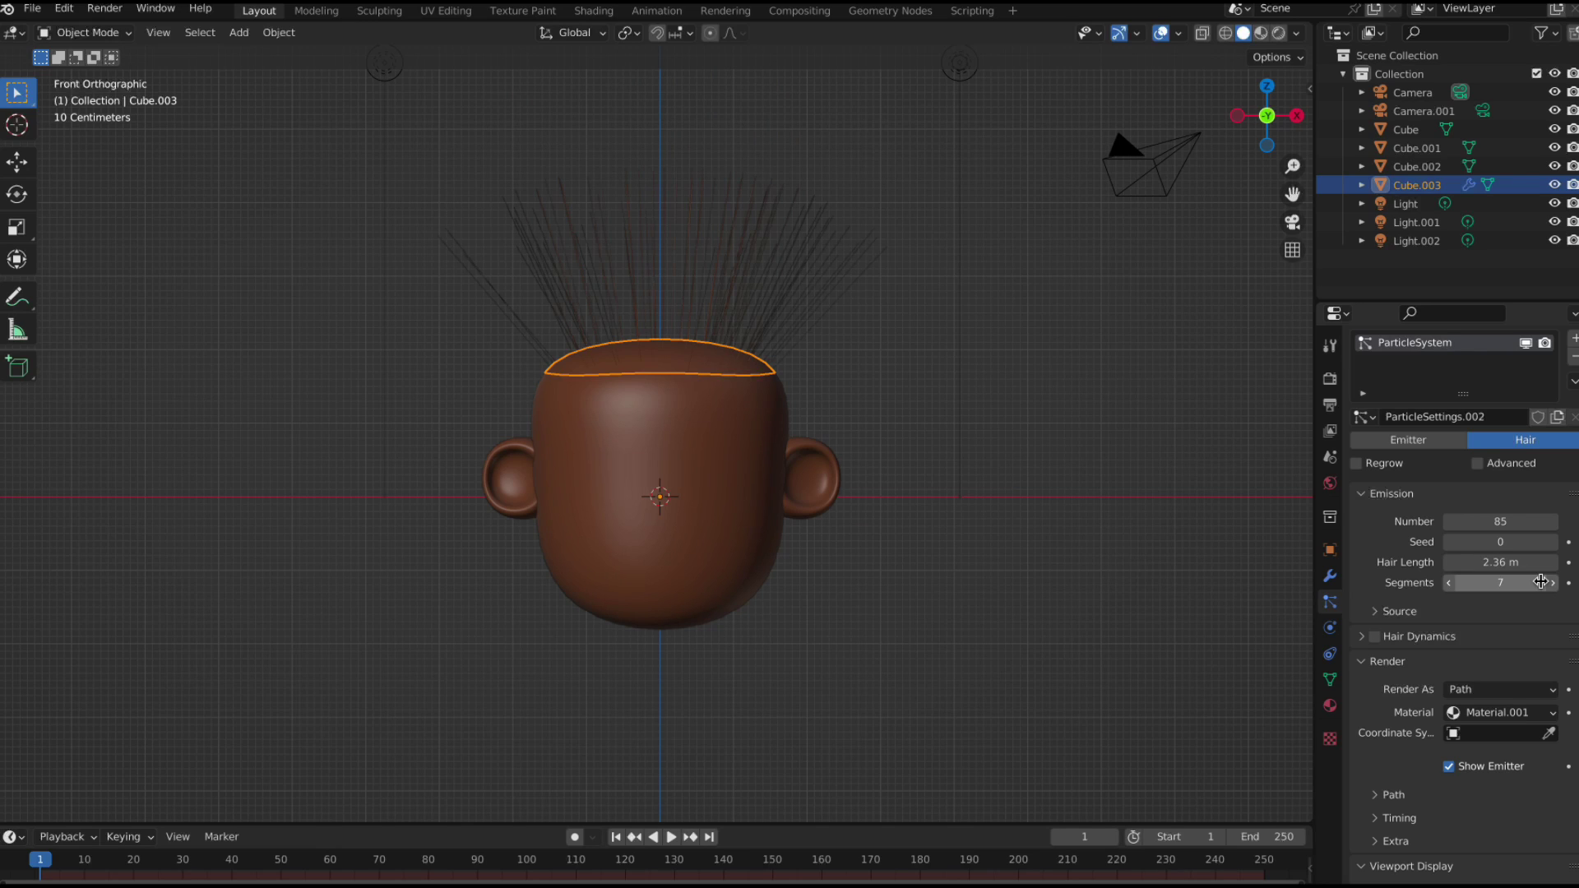
Enable Hair Dynamics and set its Quality Steps to 7.
click(1368, 494)
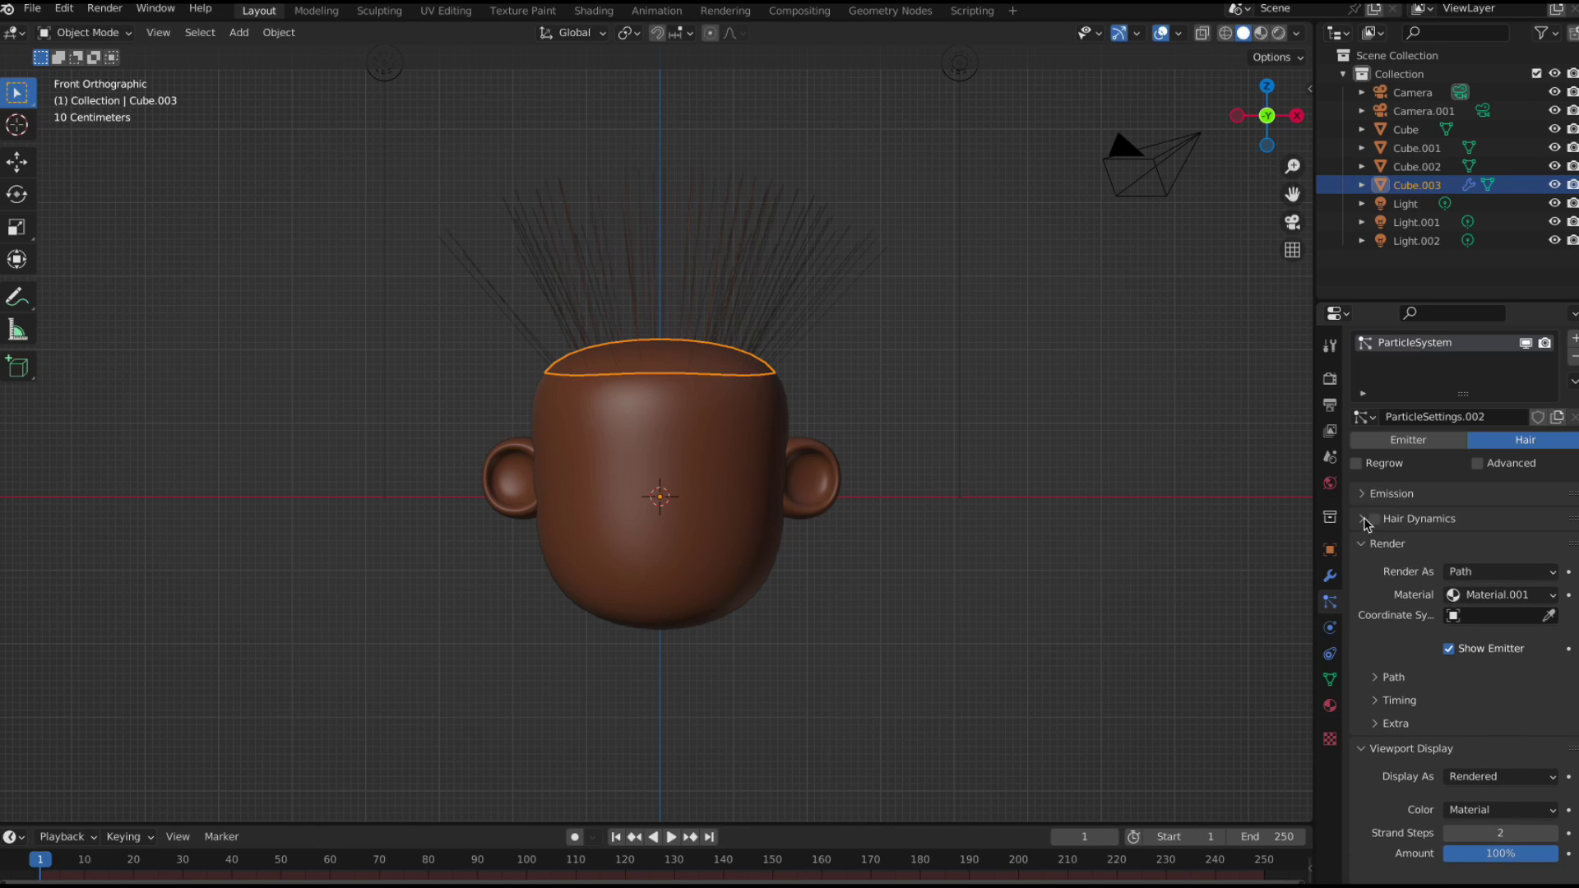
click(1374, 518)
click(1365, 519)
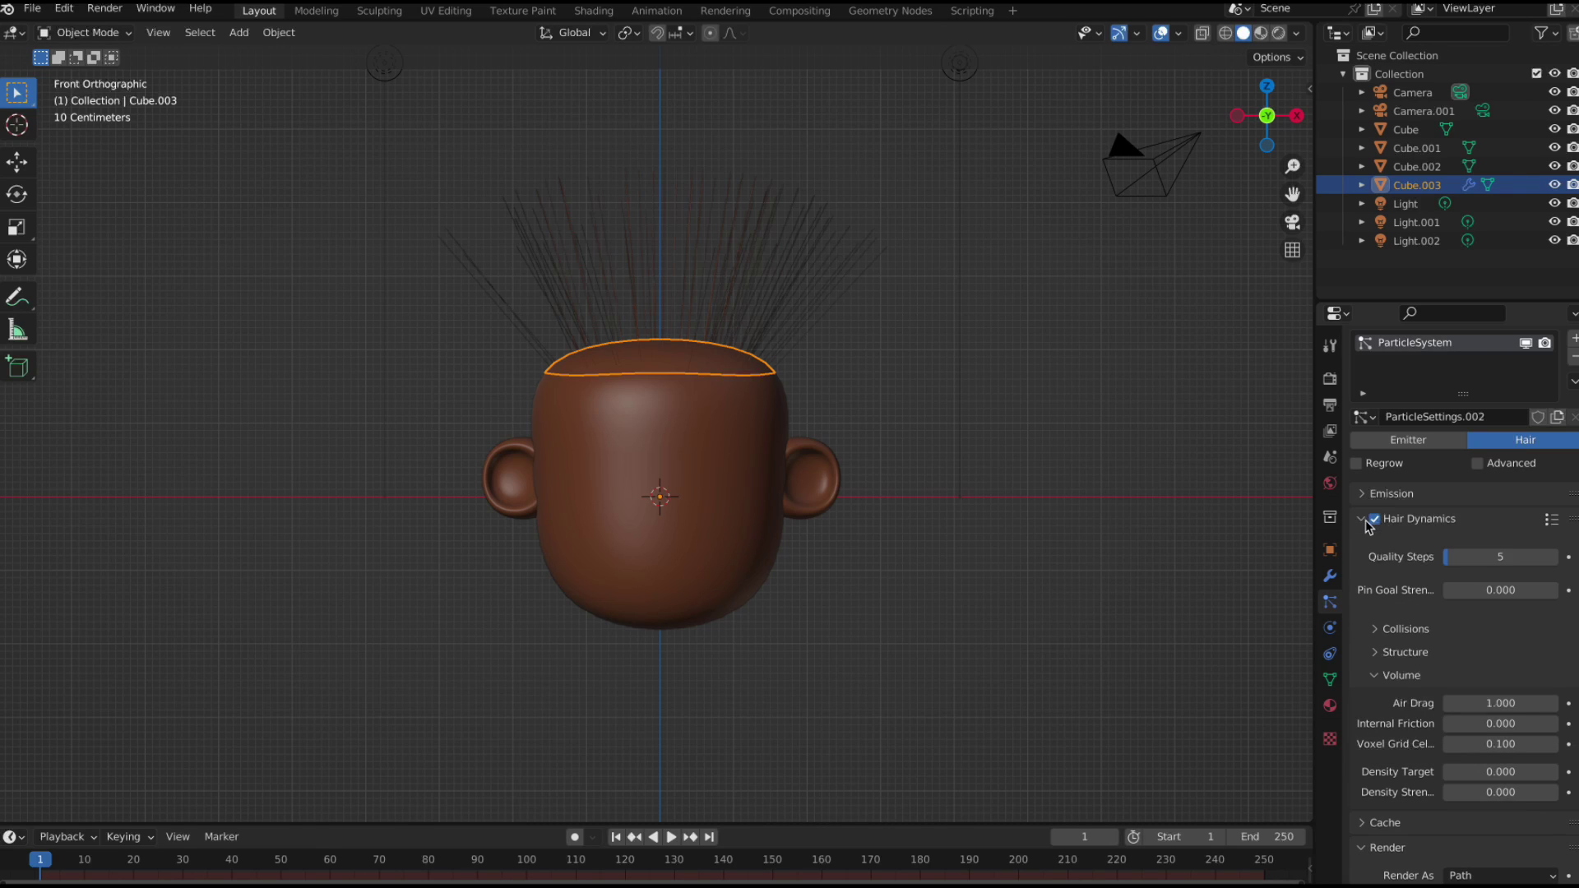
click(1510, 558)
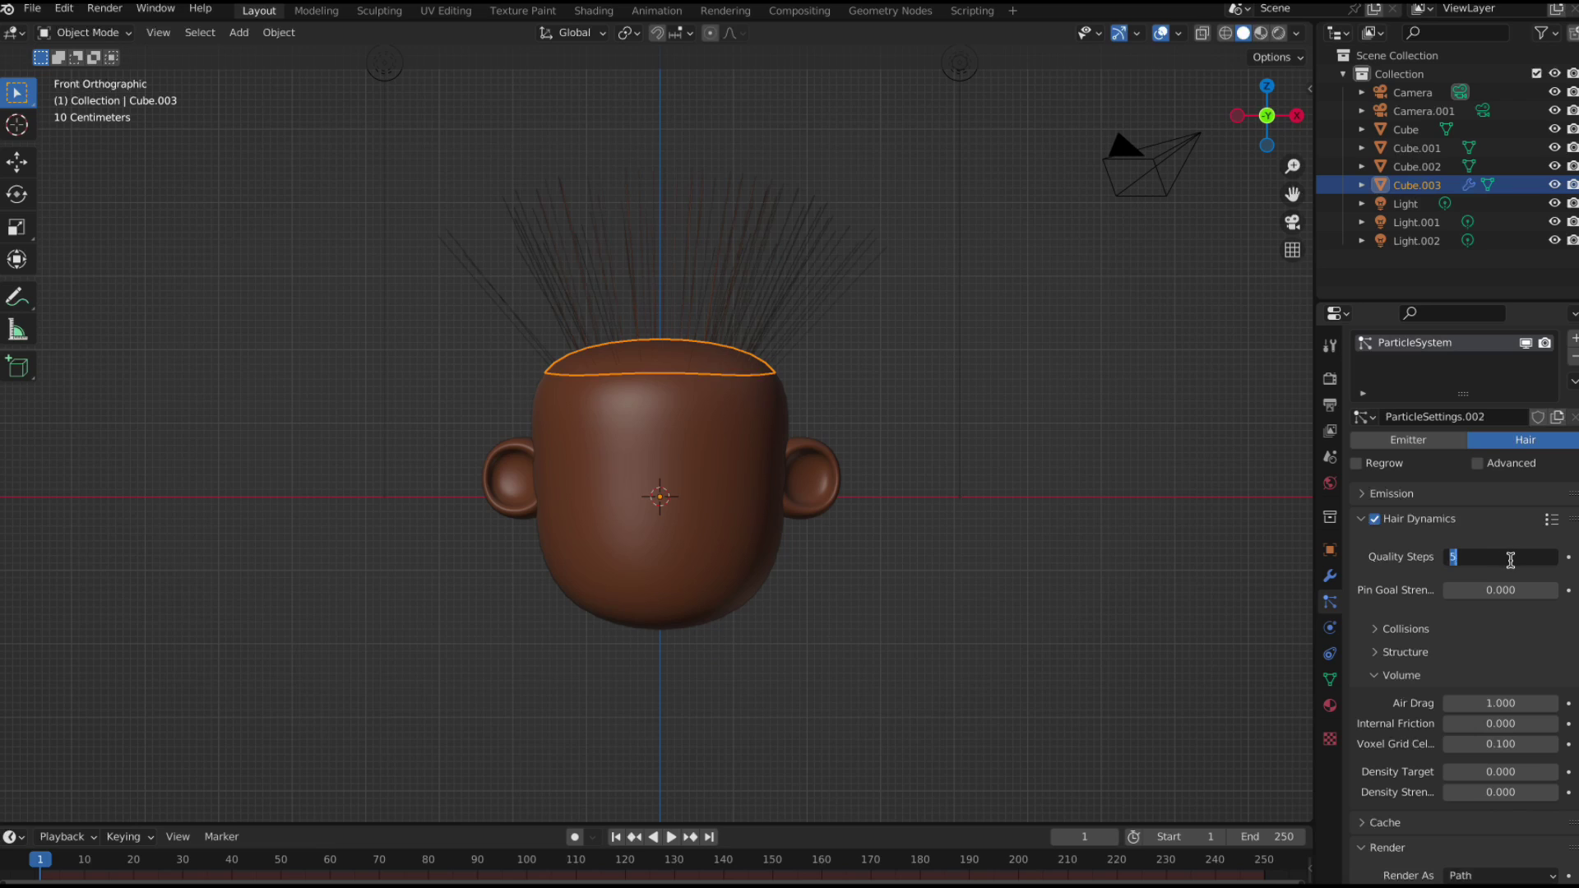
text(7)
key(Return)
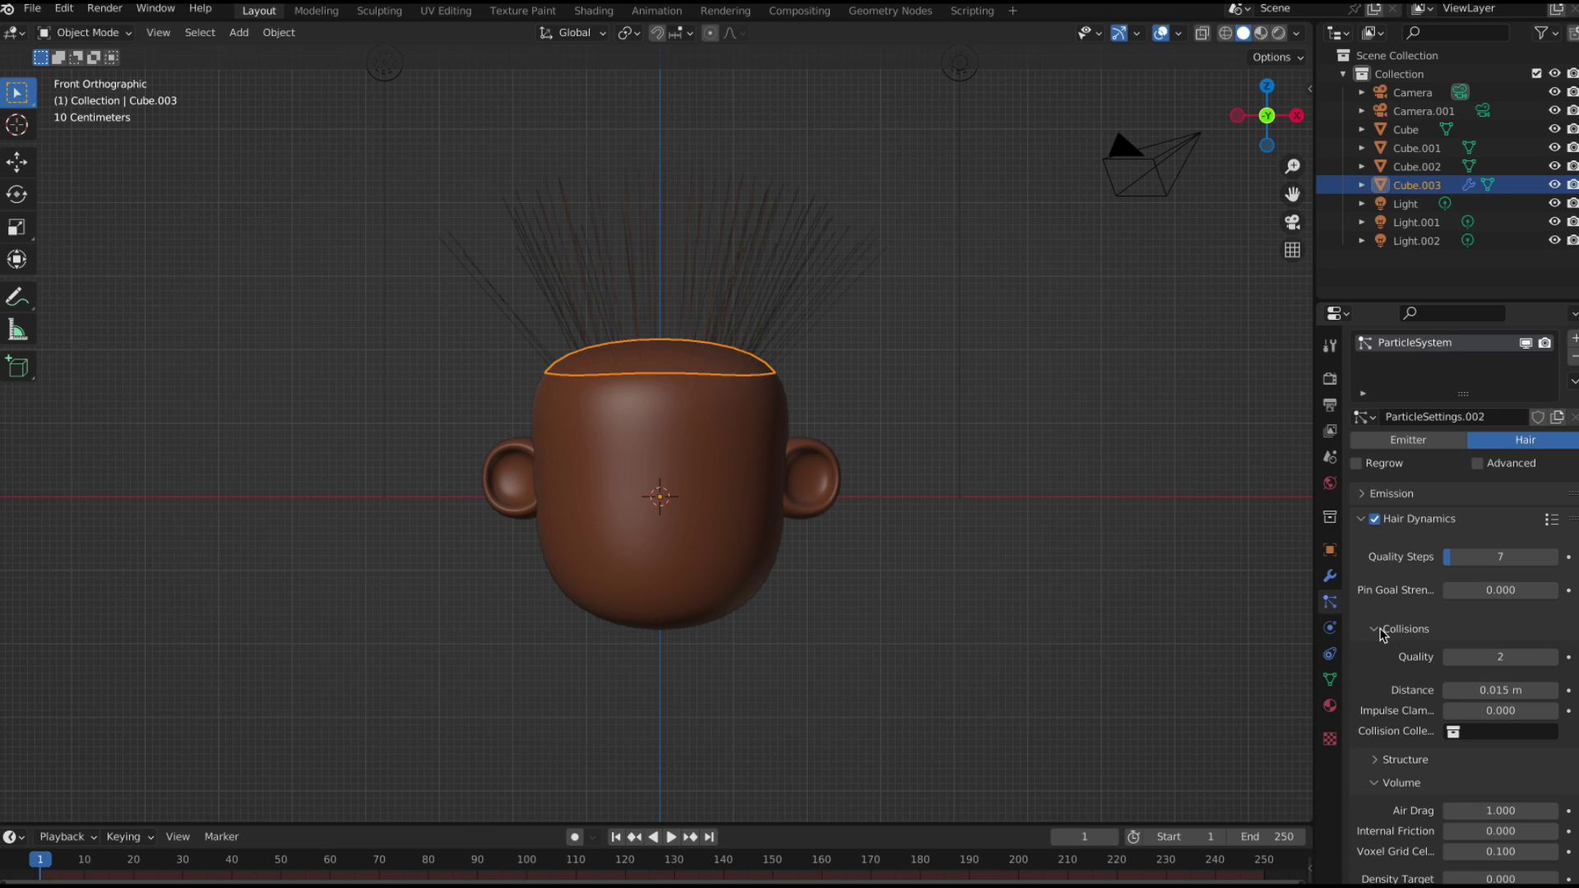
Raise the collision quality from 2 to 3 and collapse the dynamics subpanels.
click(1549, 656)
scroll(1542, 687, down, 2)
scroll(1541, 687, down, 3)
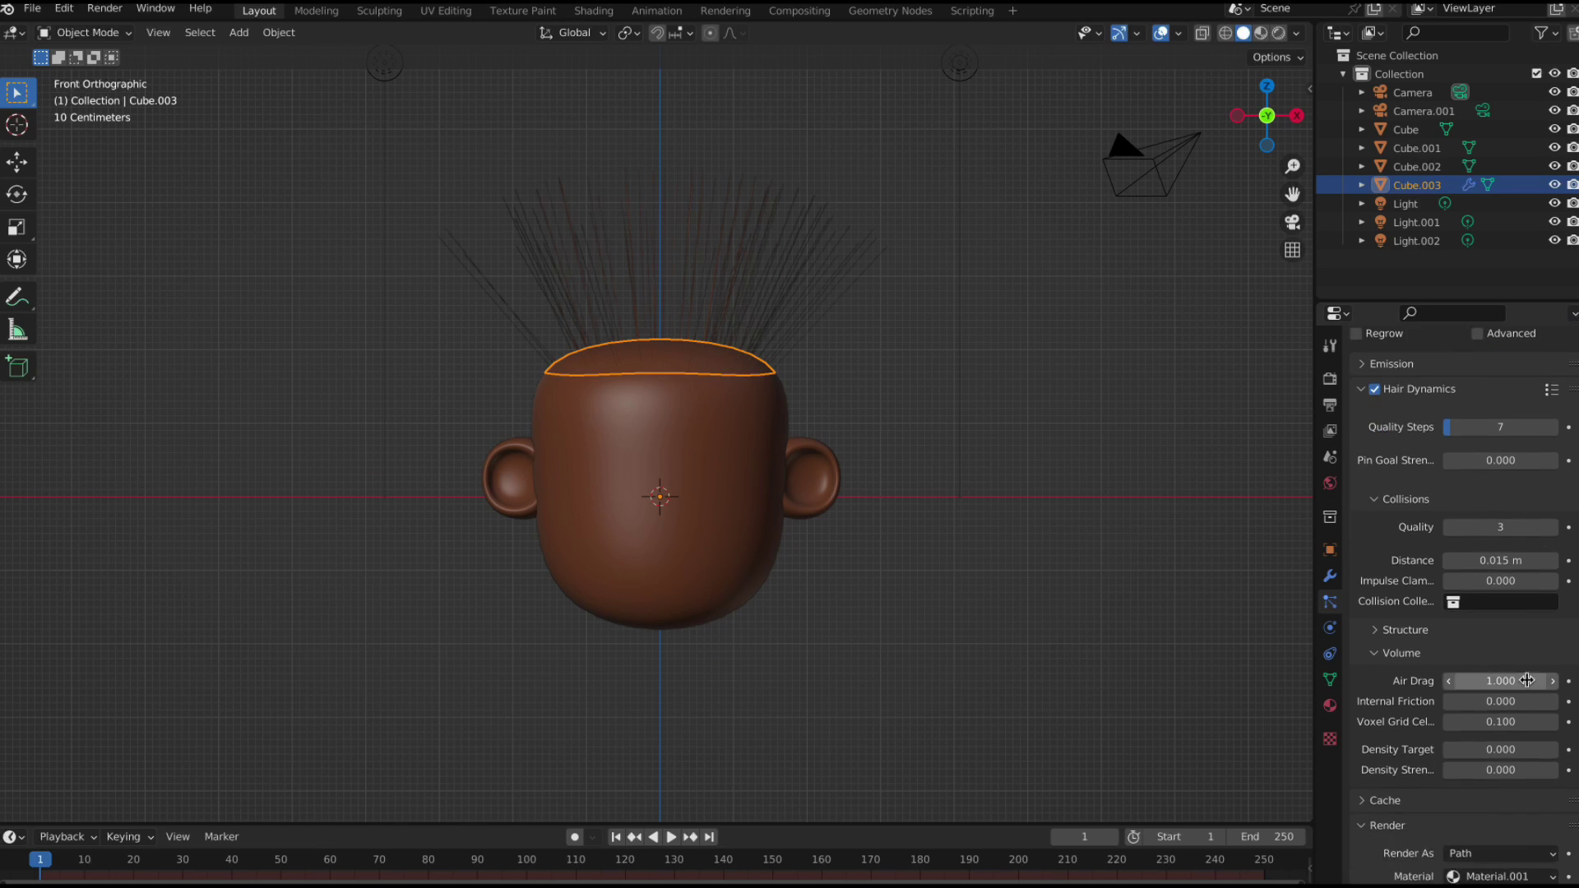
click(1376, 501)
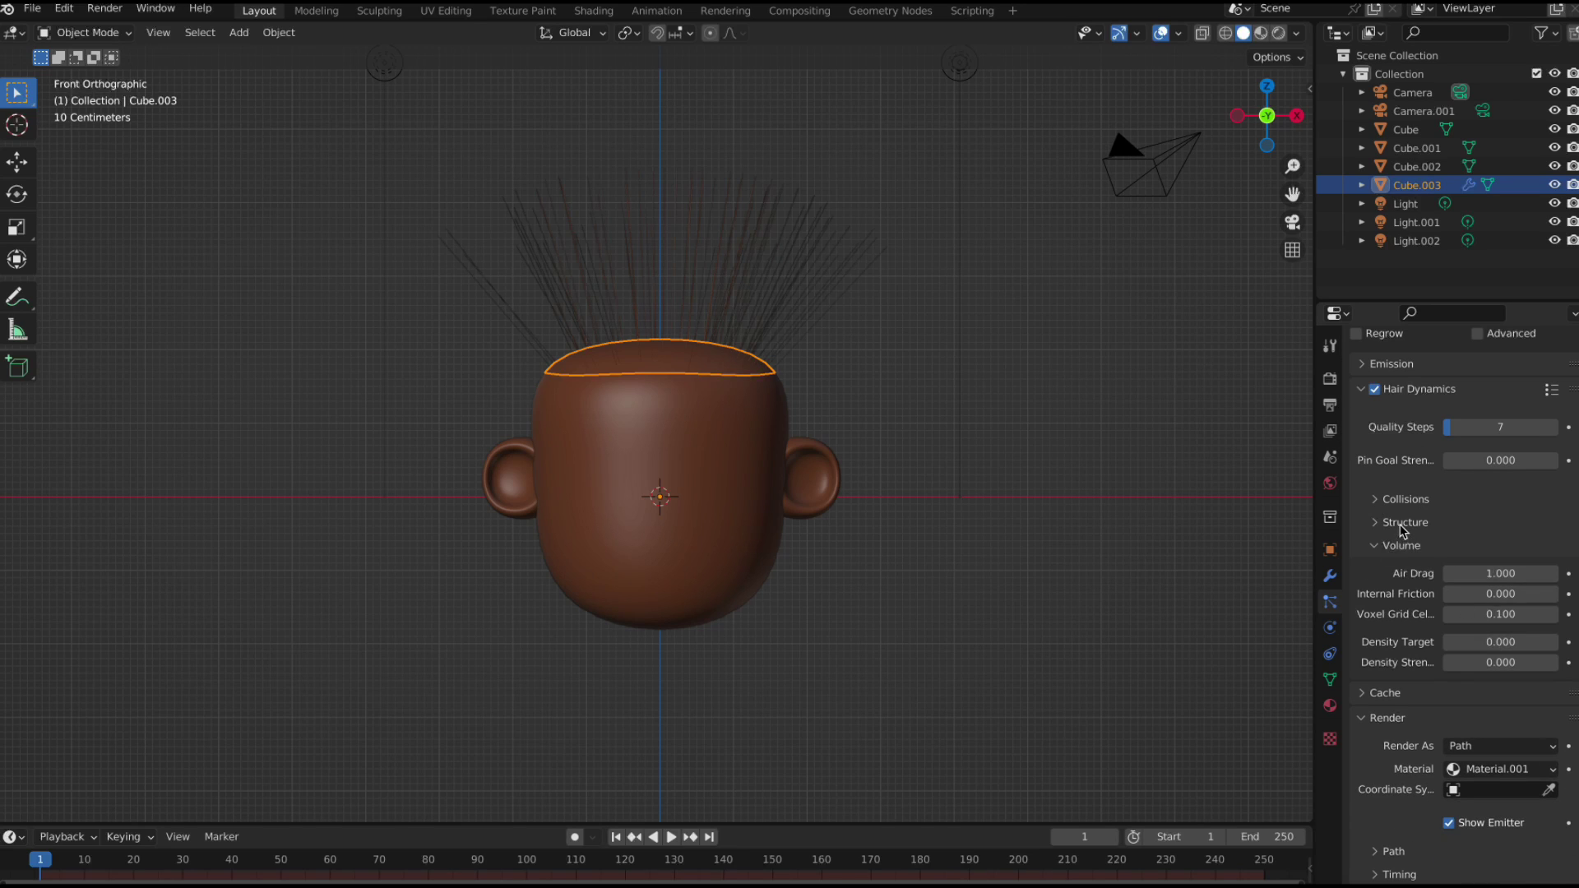
click(1403, 524)
click(1403, 524)
click(1362, 388)
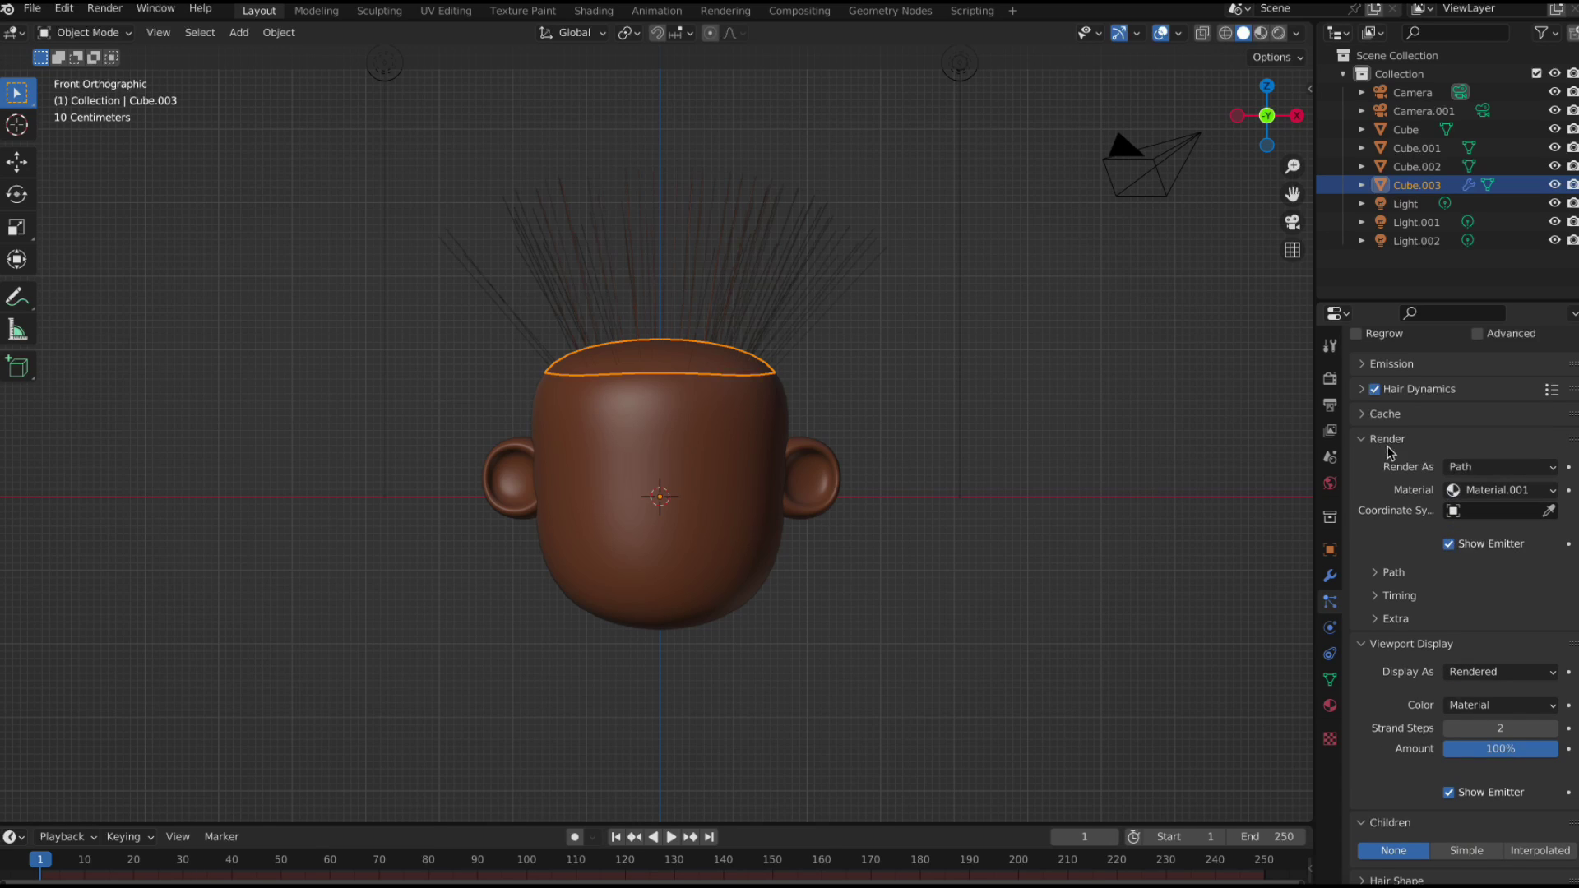
Set the render Path Steps of the hair to 7.
click(1386, 441)
click(1375, 489)
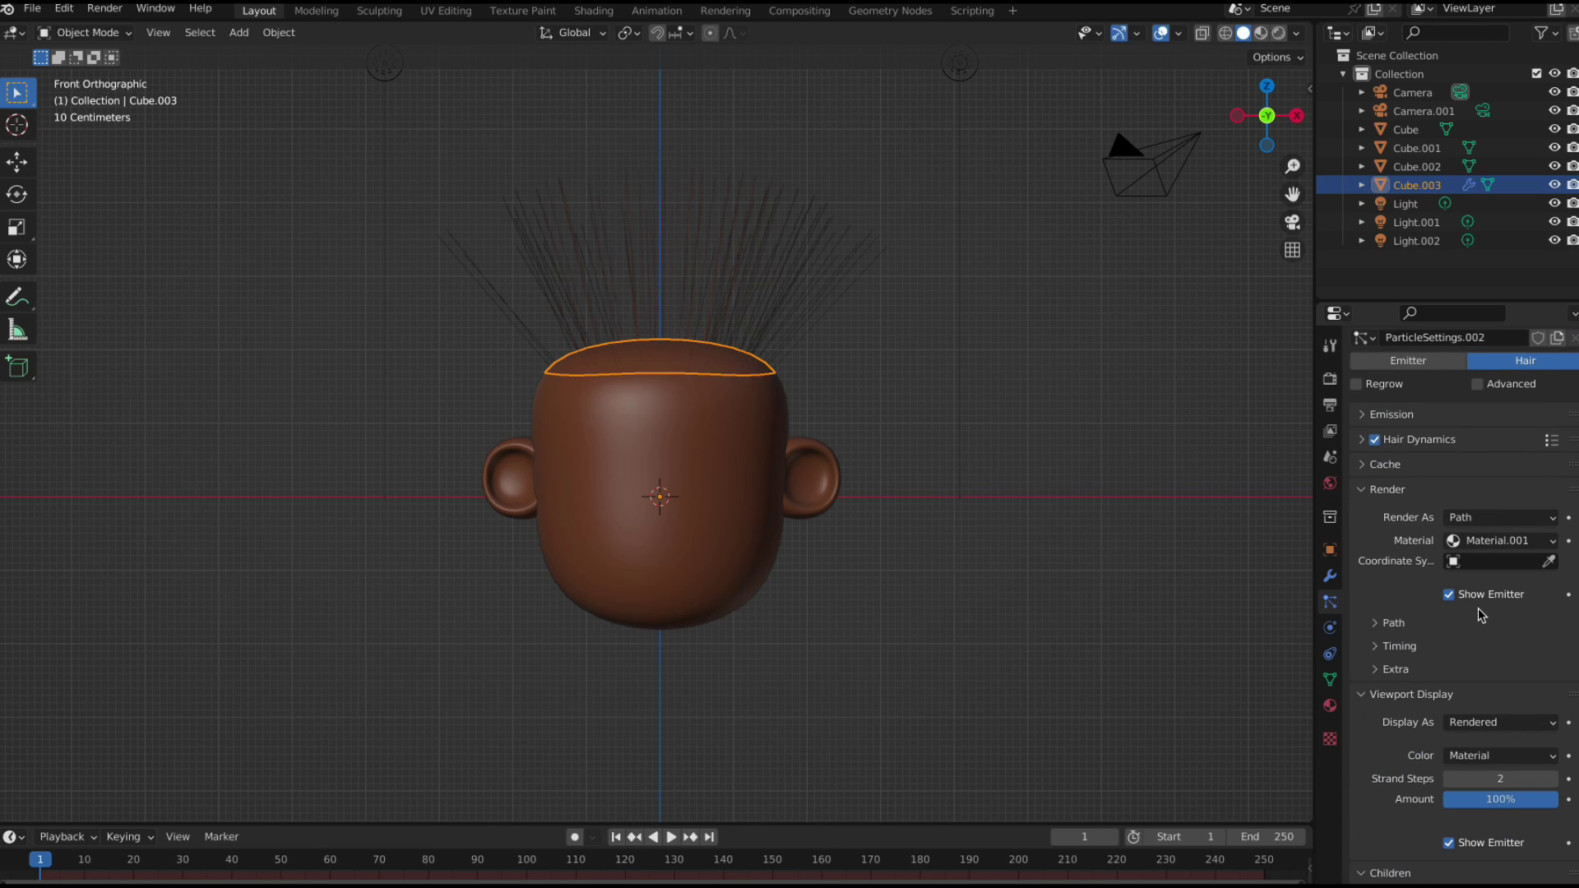
click(1386, 622)
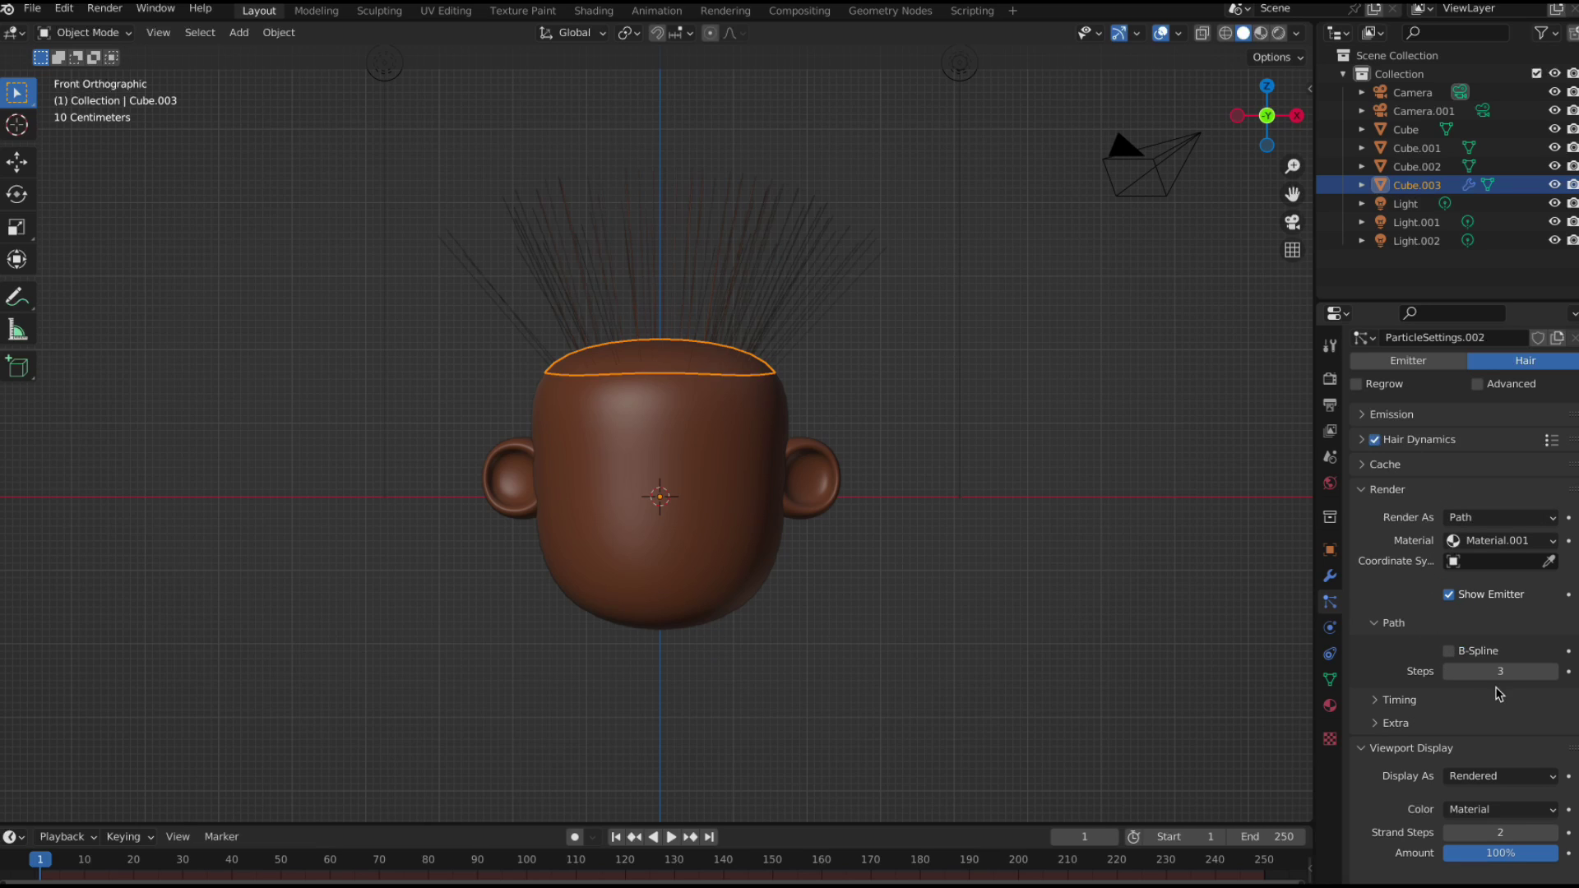
click(1537, 671)
key(Return)
Set the Viewport Display Strand Steps to 7.
scroll(1416, 740, down, 3)
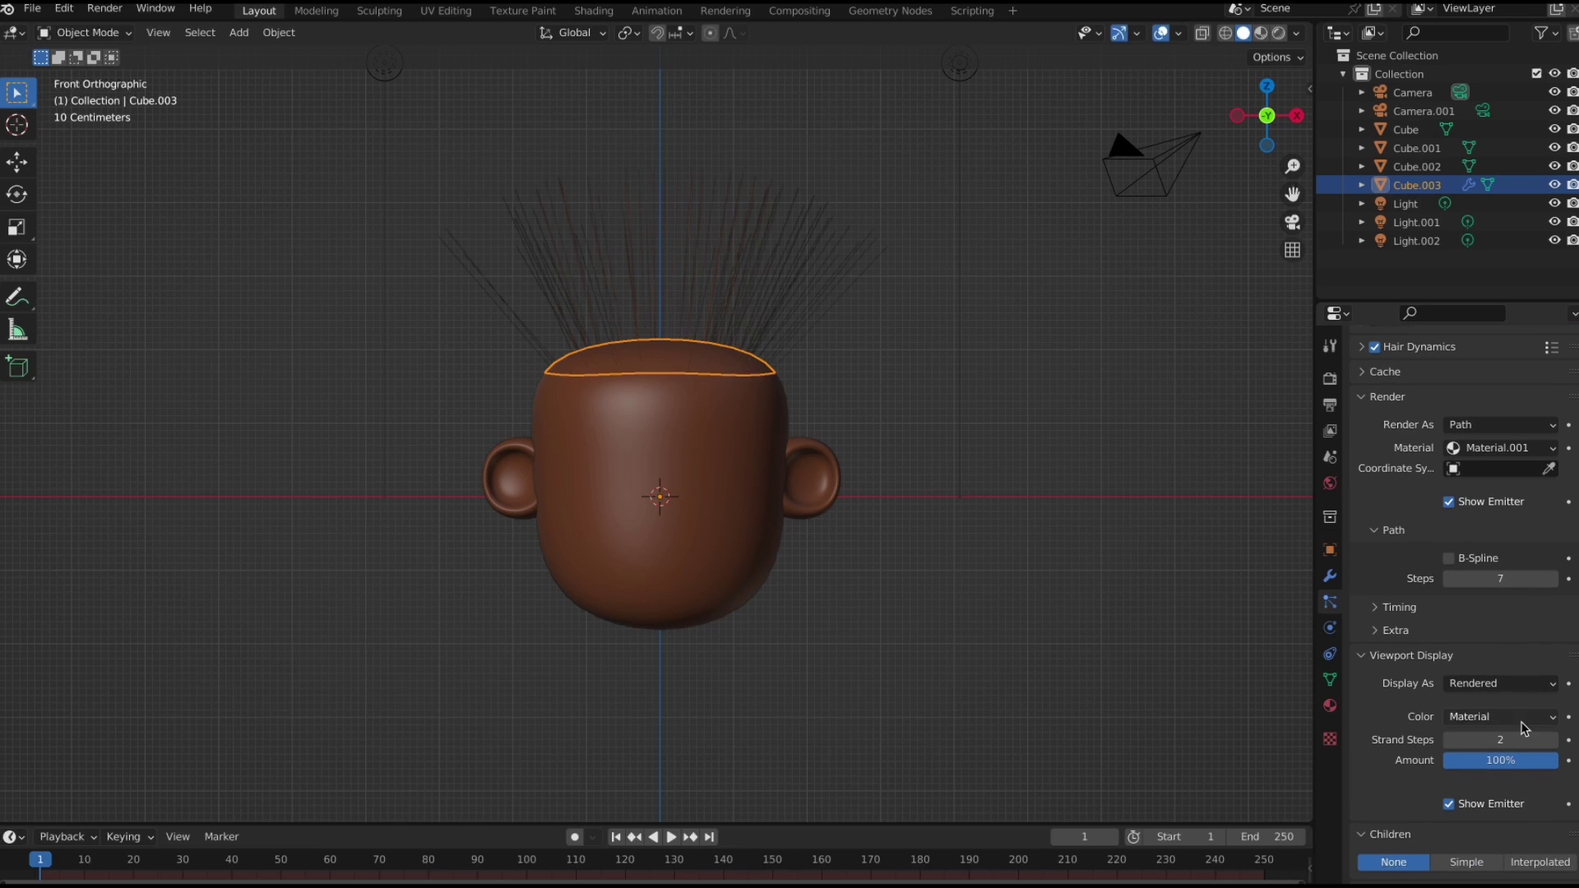
click(1520, 740)
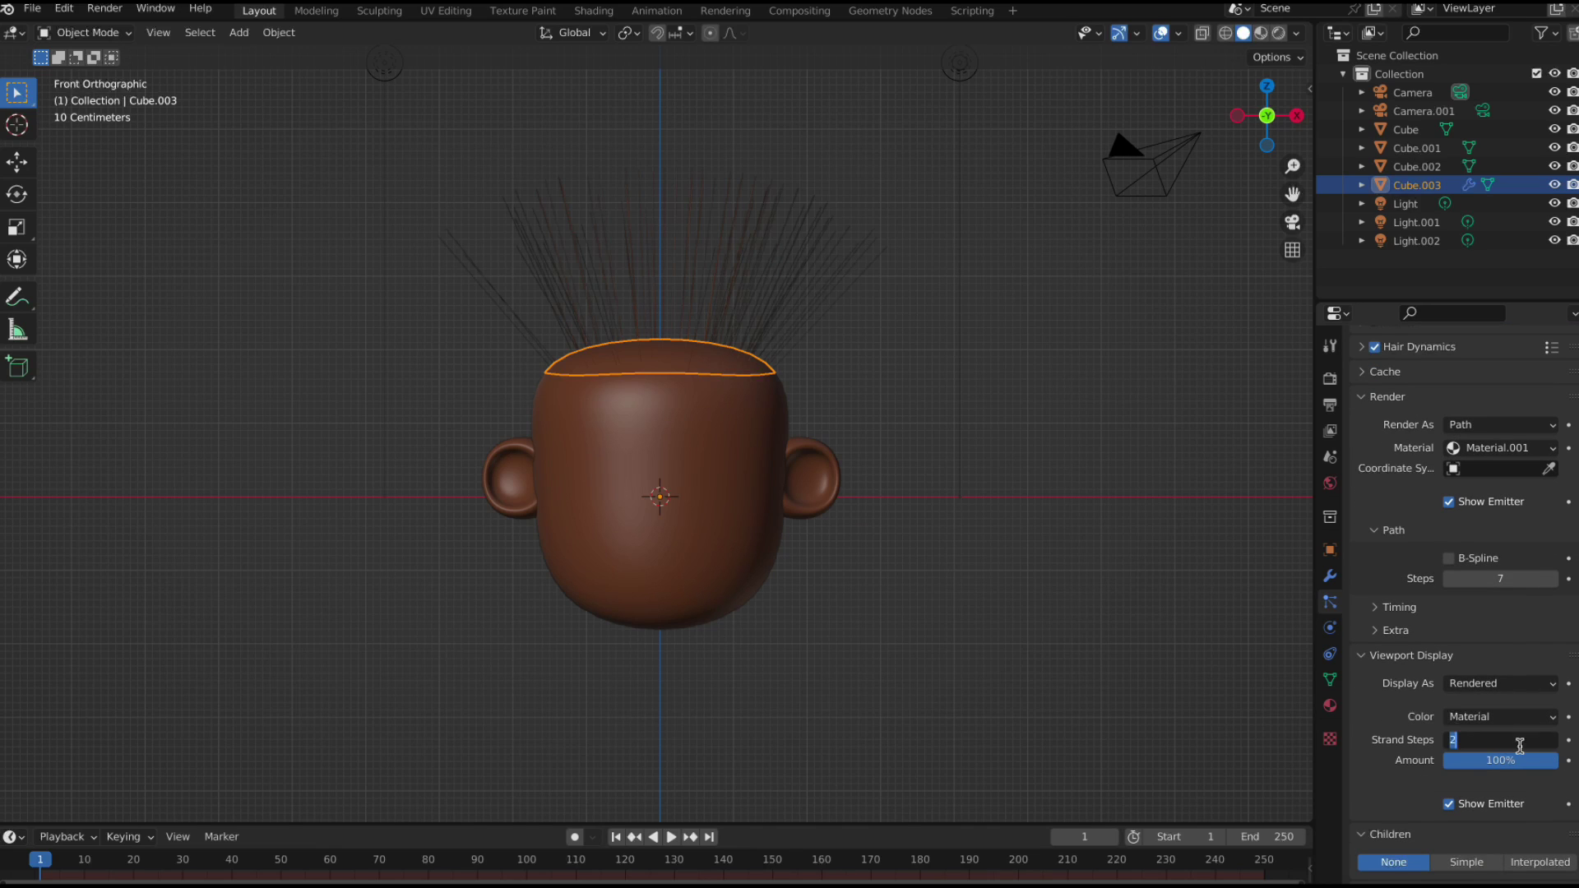
text(7)
key(Return)
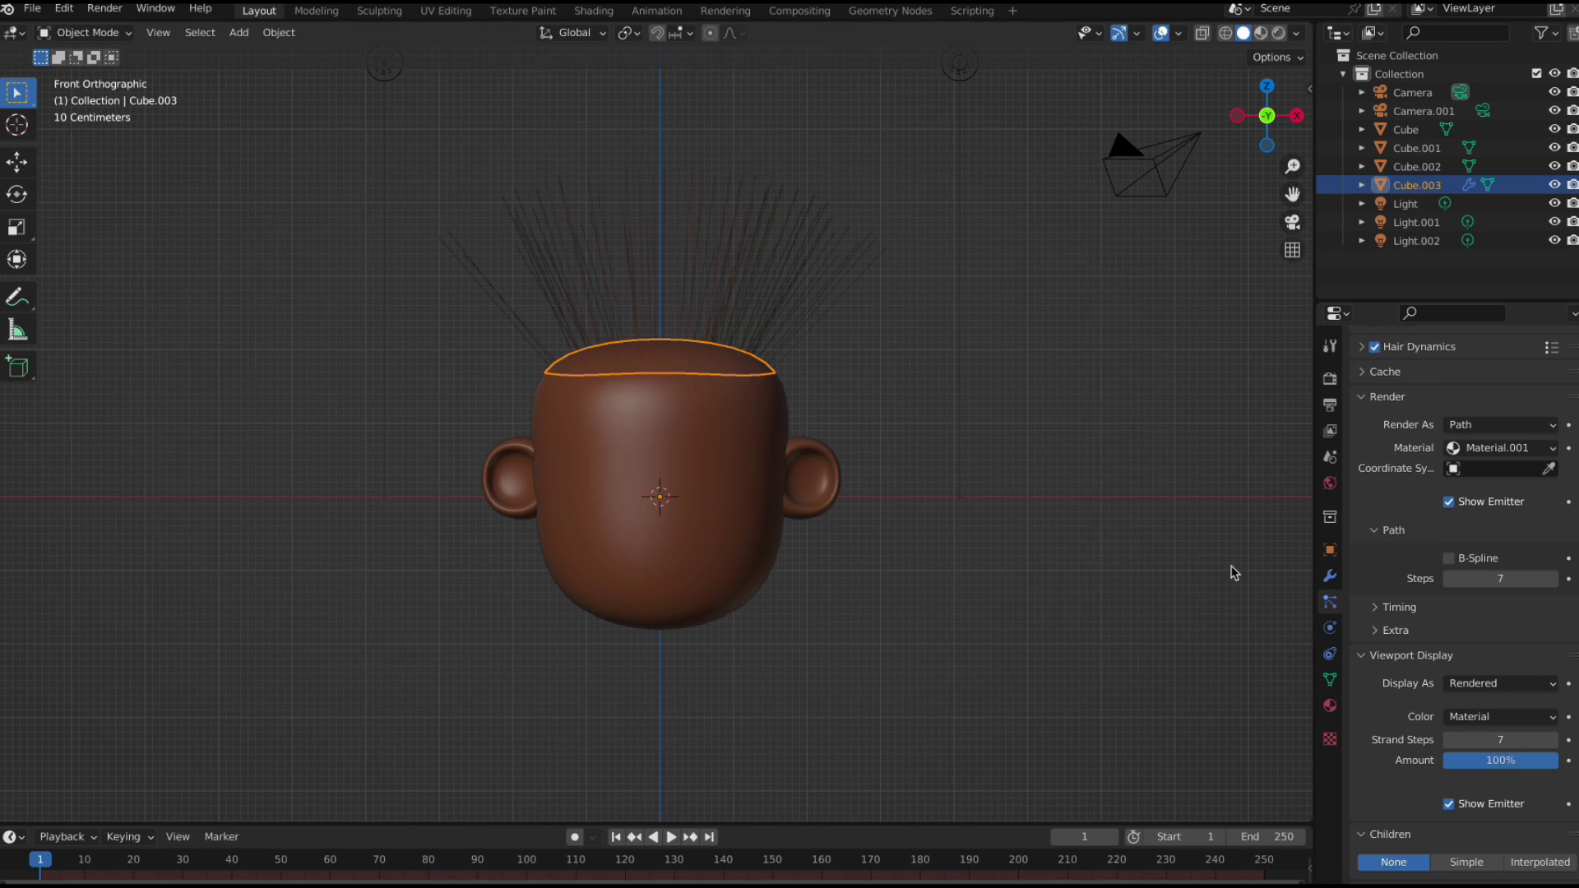
scroll(1502, 610, down, 4)
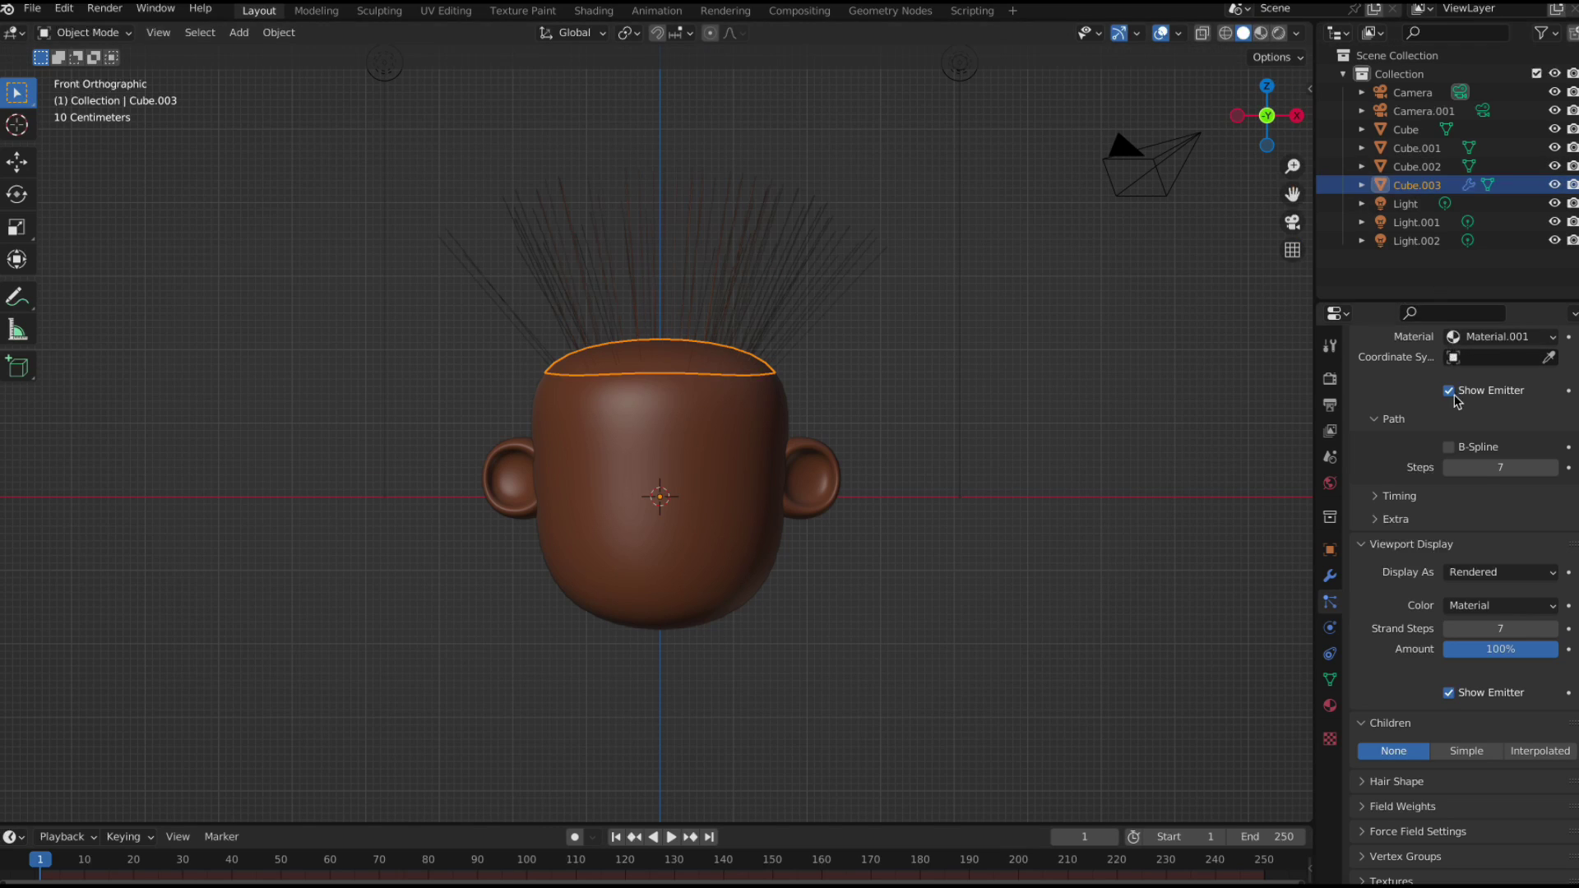
scroll(1445, 448, down, 1)
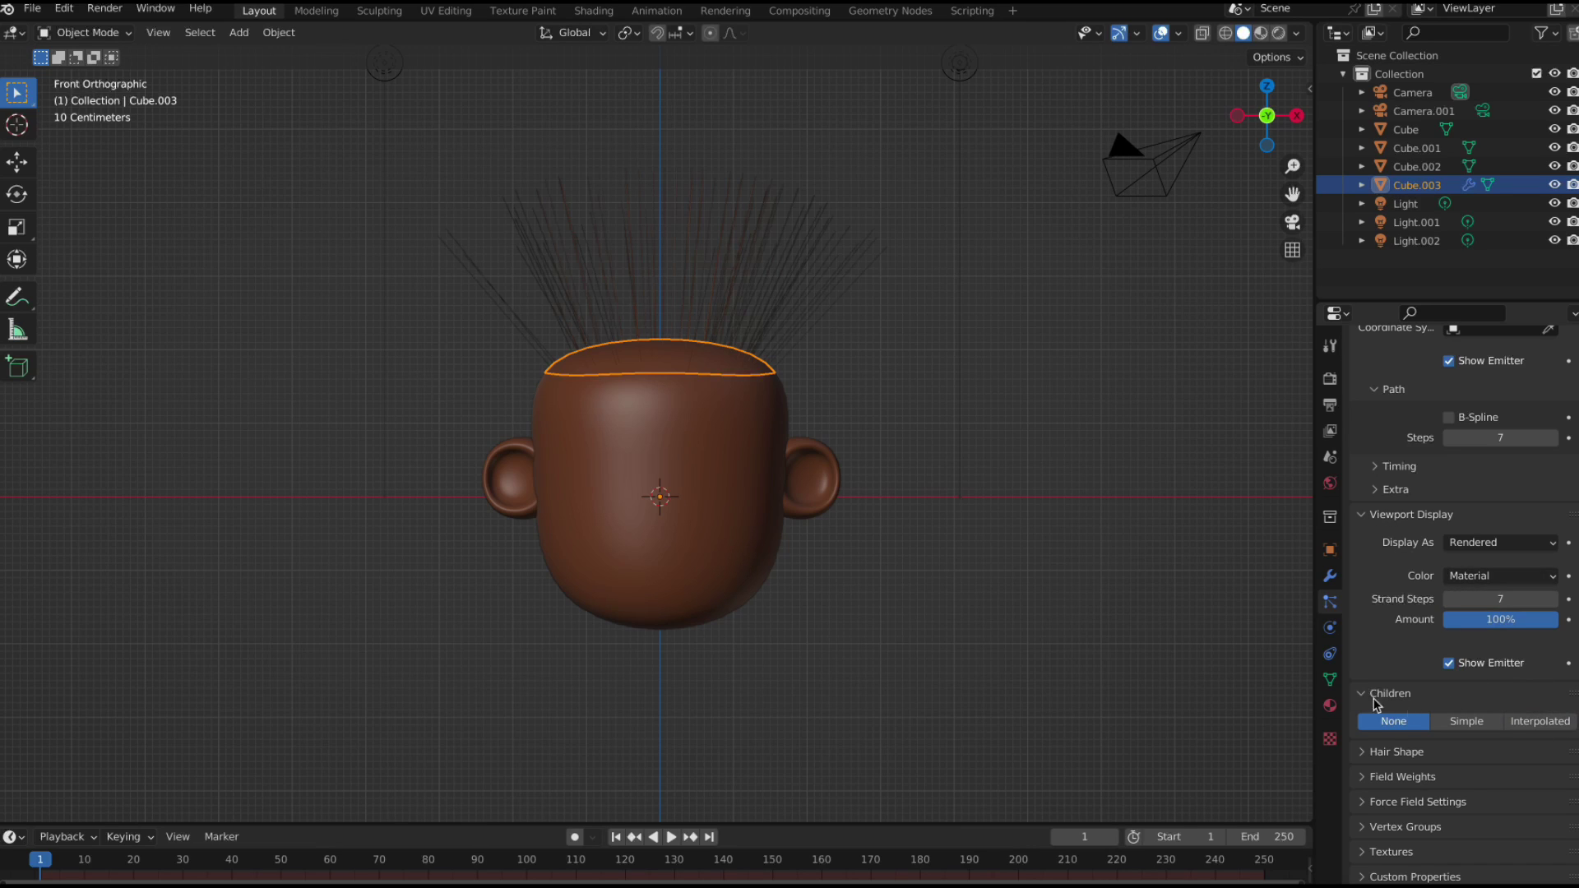
Switch Children to Interpolated with Display Amount 150 and Render Amount 200.
click(1531, 724)
scroll(1509, 707, down, 2)
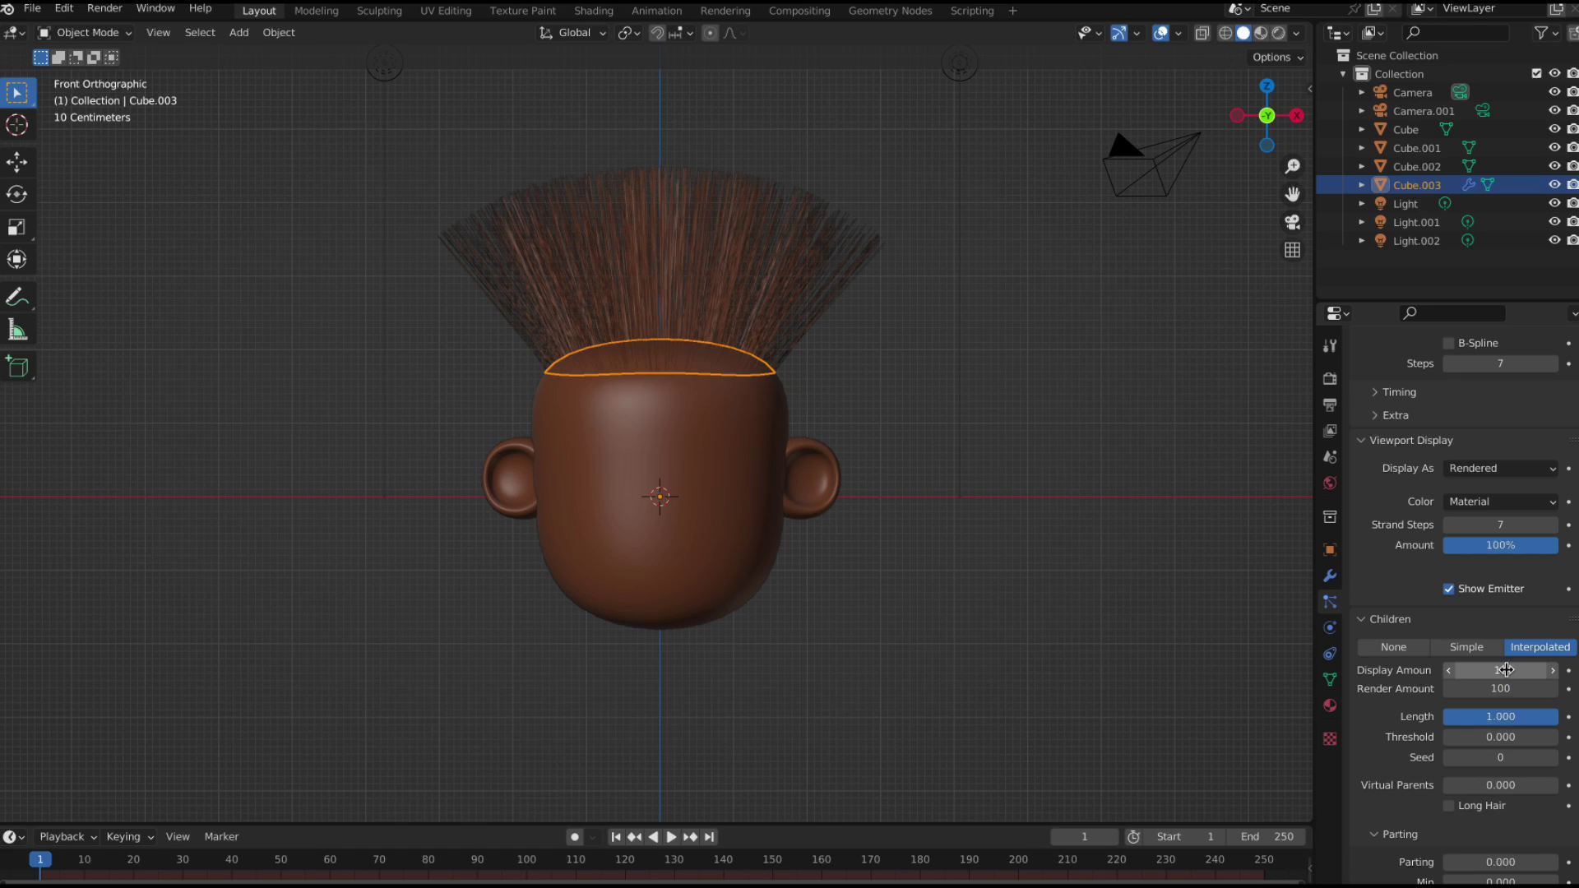
click(1502, 672)
text(150)
key(Return)
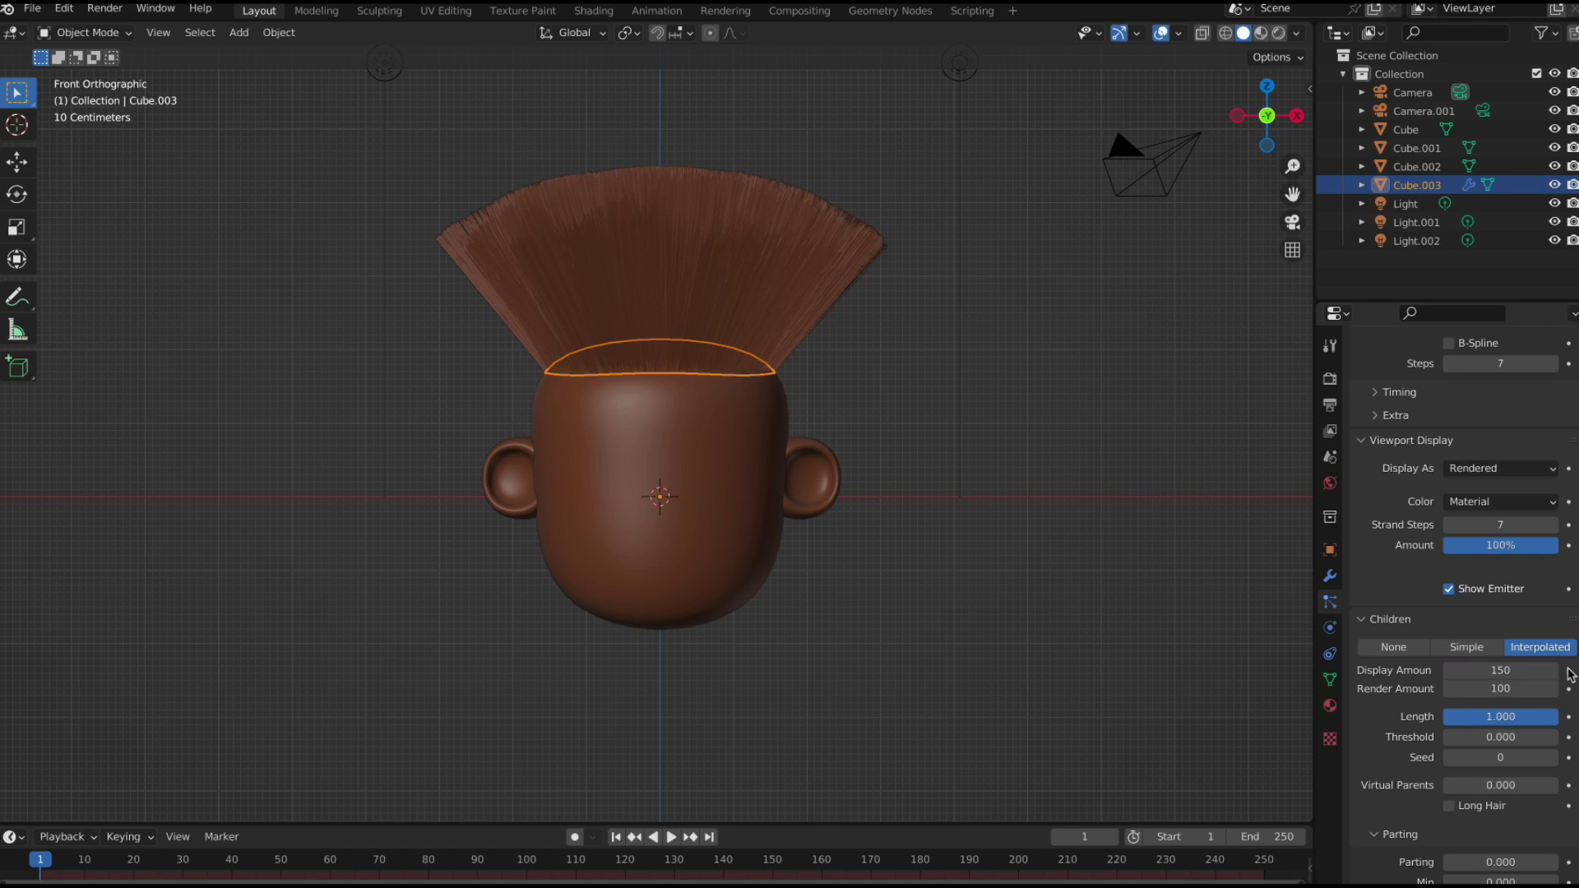
click(1510, 691)
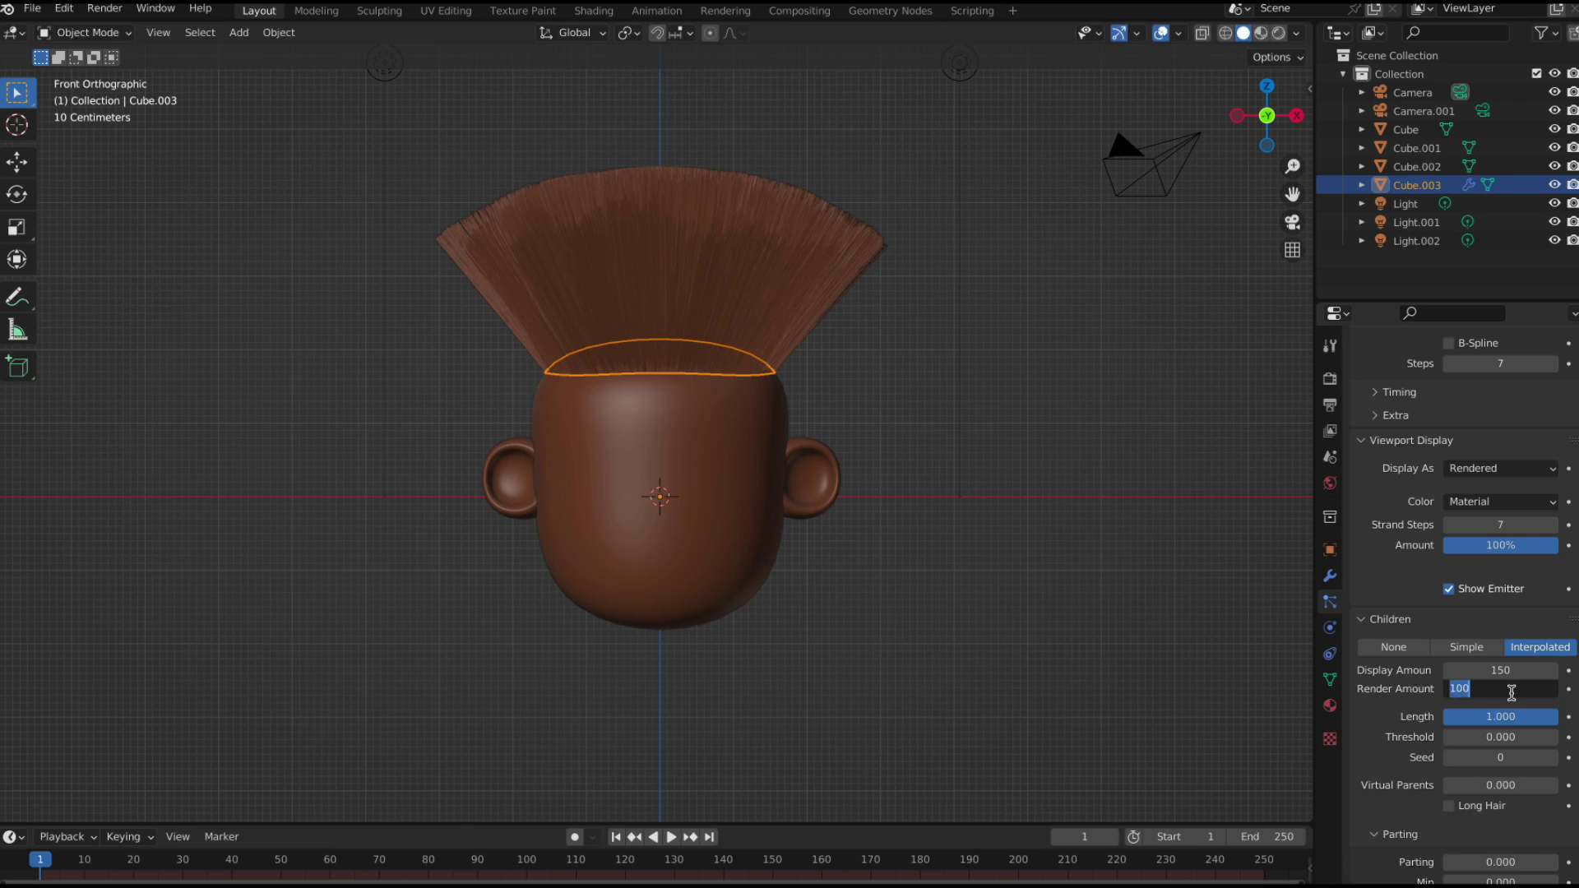
text(200)
key(Return)
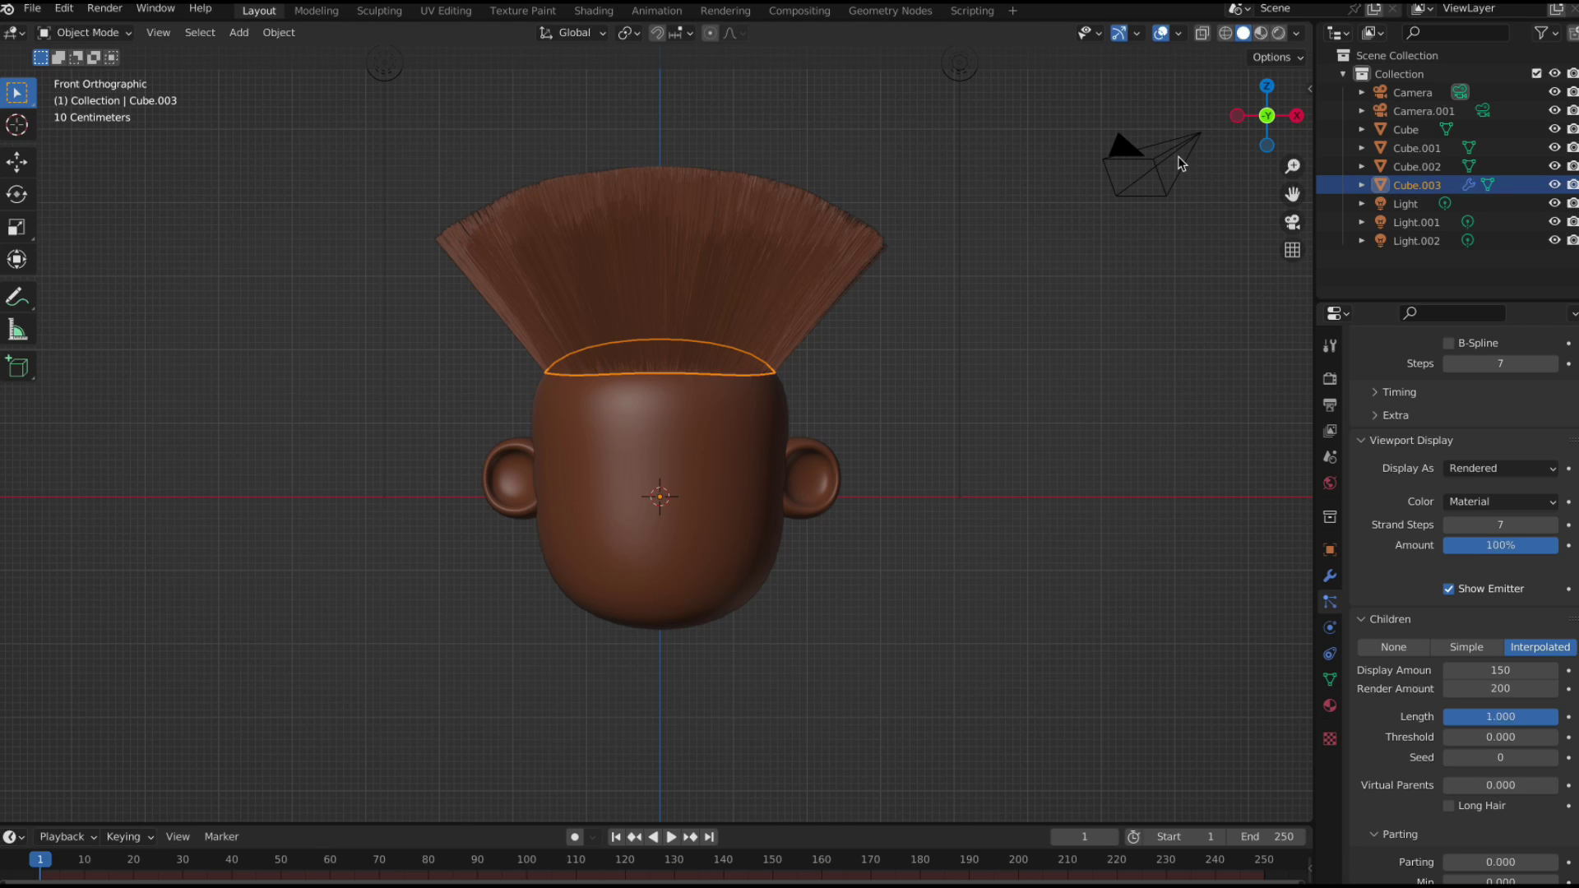
drag(1265, 131, 1315, 553)
click(1291, 128)
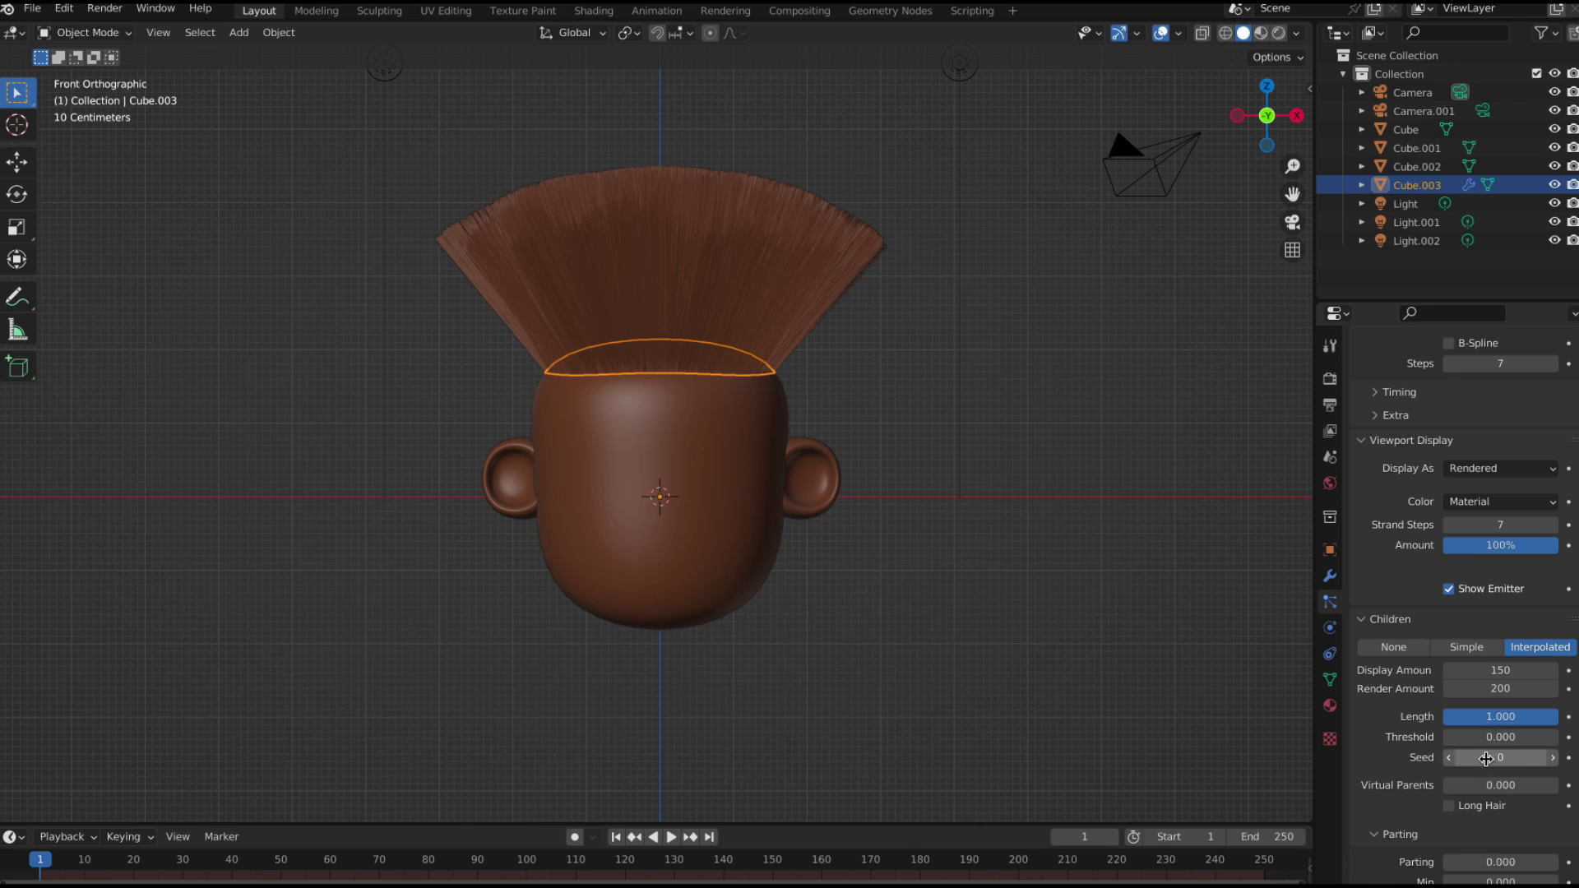
scroll(1480, 727, down, 2)
scroll(1452, 700, down, 2)
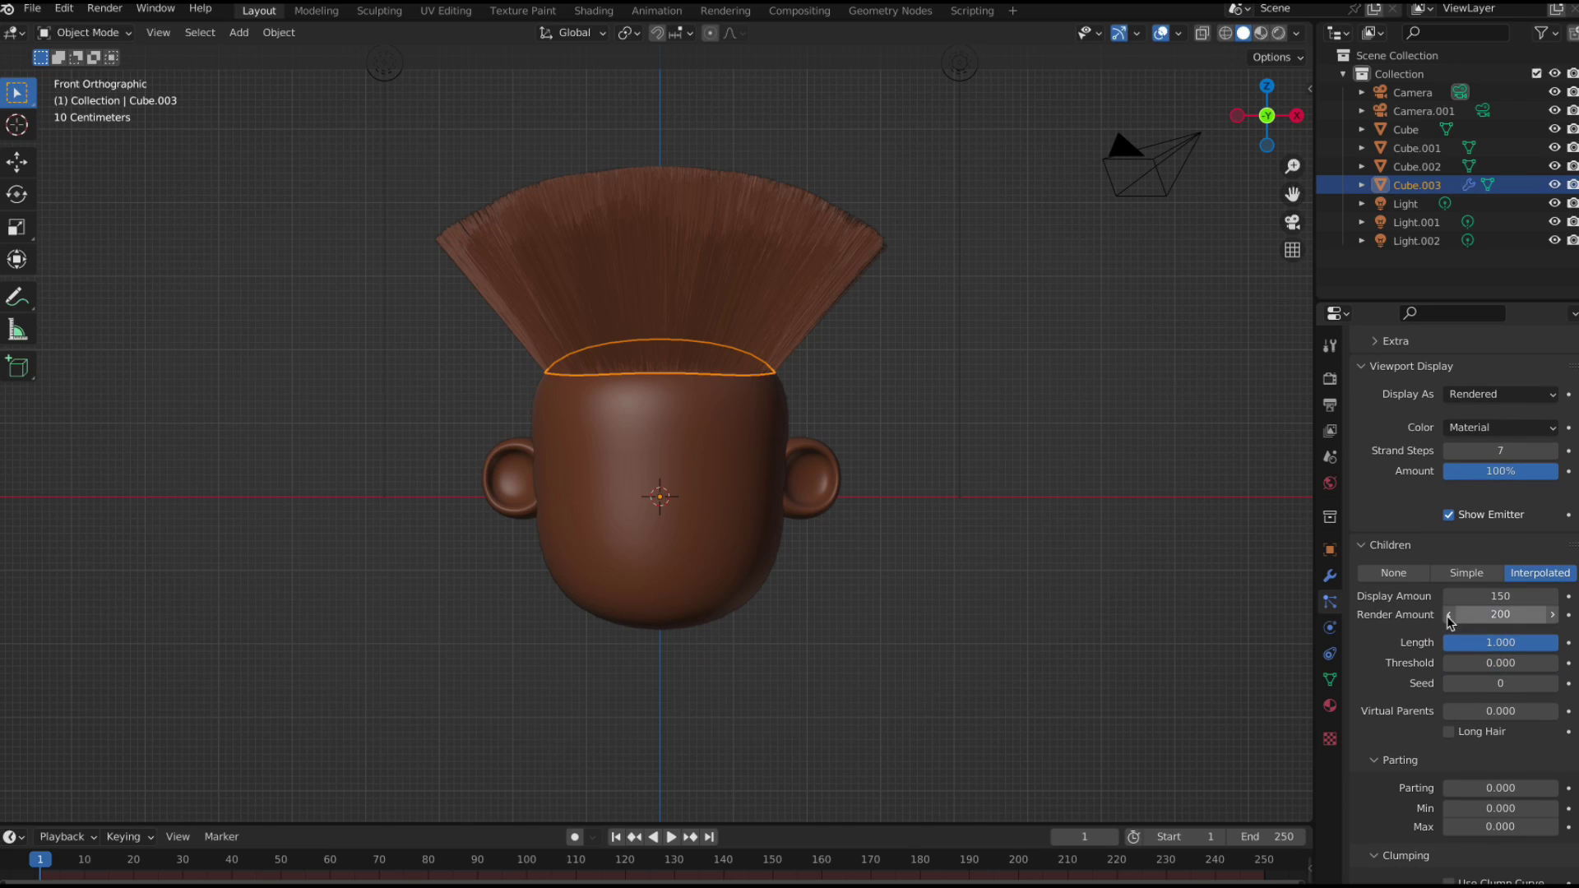
Drag the child hair Parting to 1.000 and check the tufts from above.
scroll(1430, 691, down, 2)
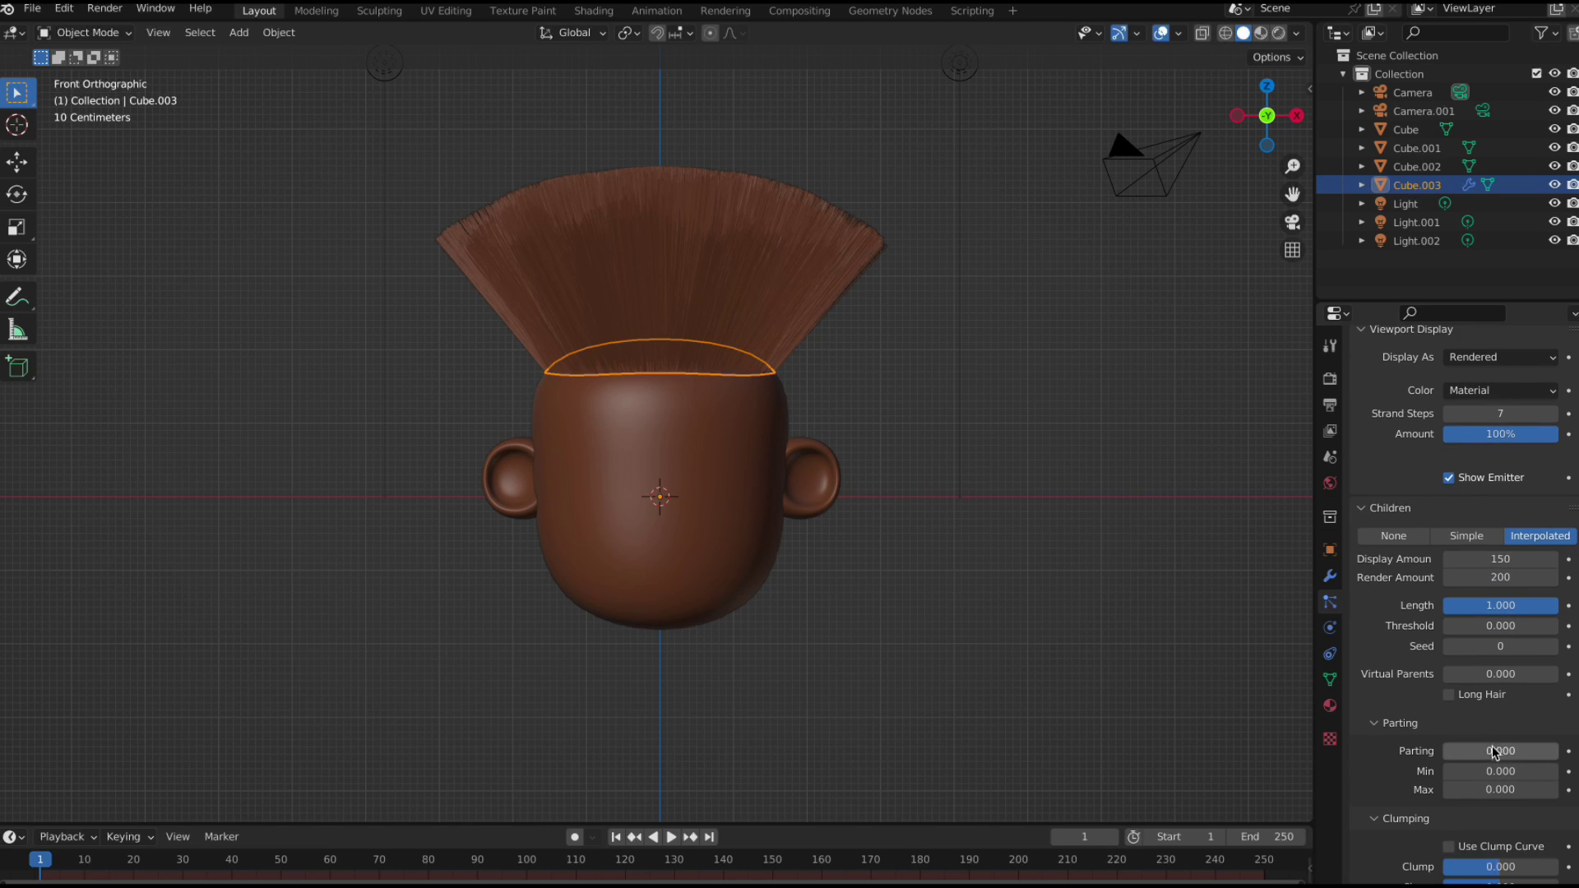
drag(1447, 752, 1556, 751)
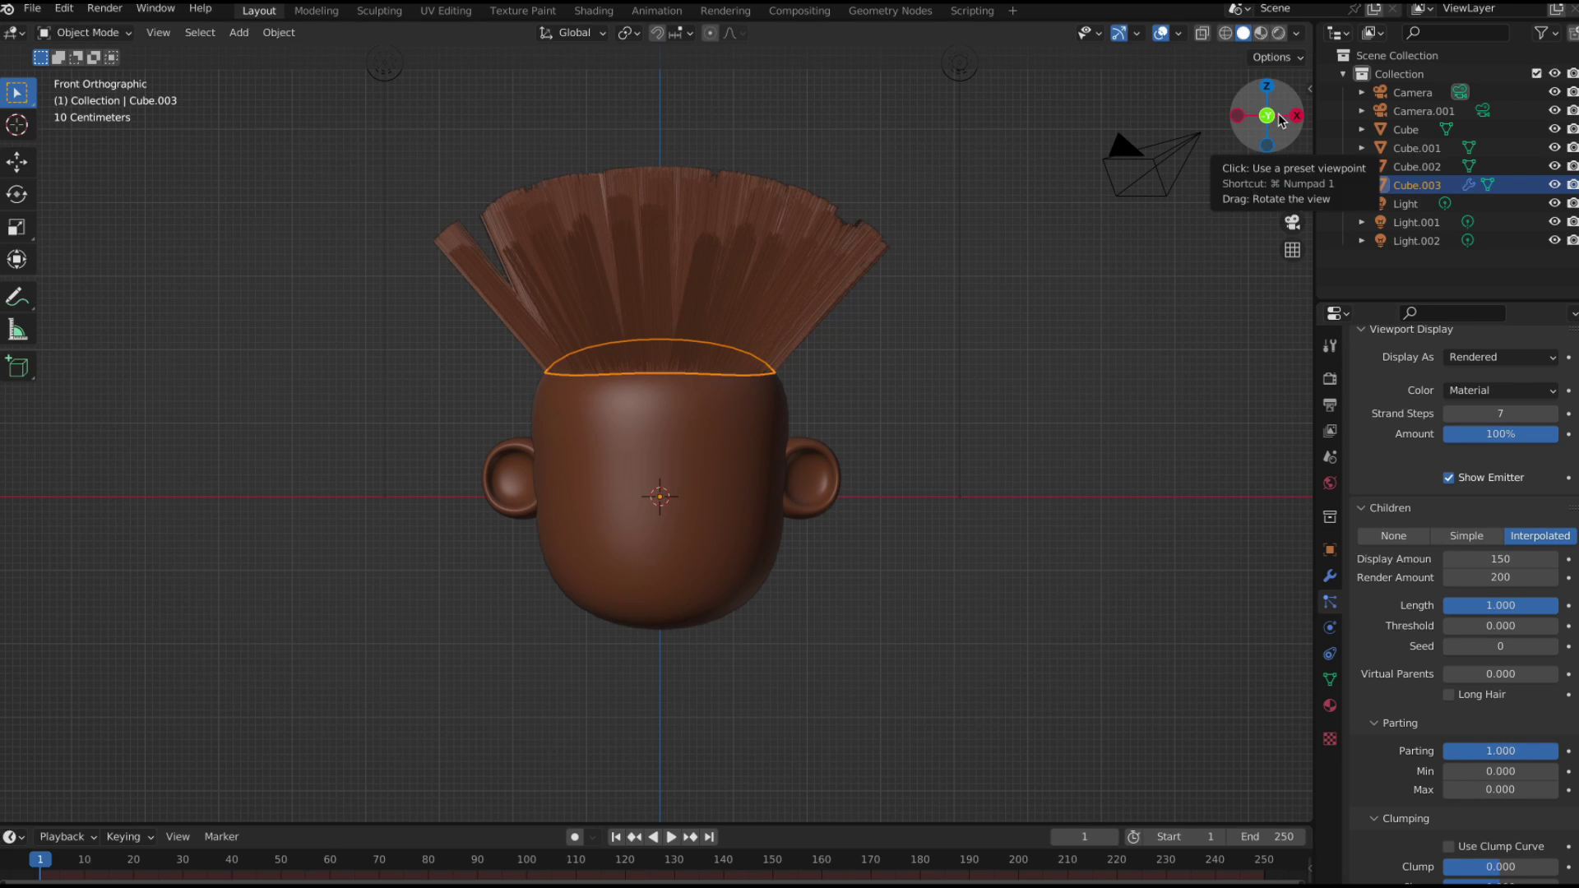
drag(1270, 132, 1116, 185)
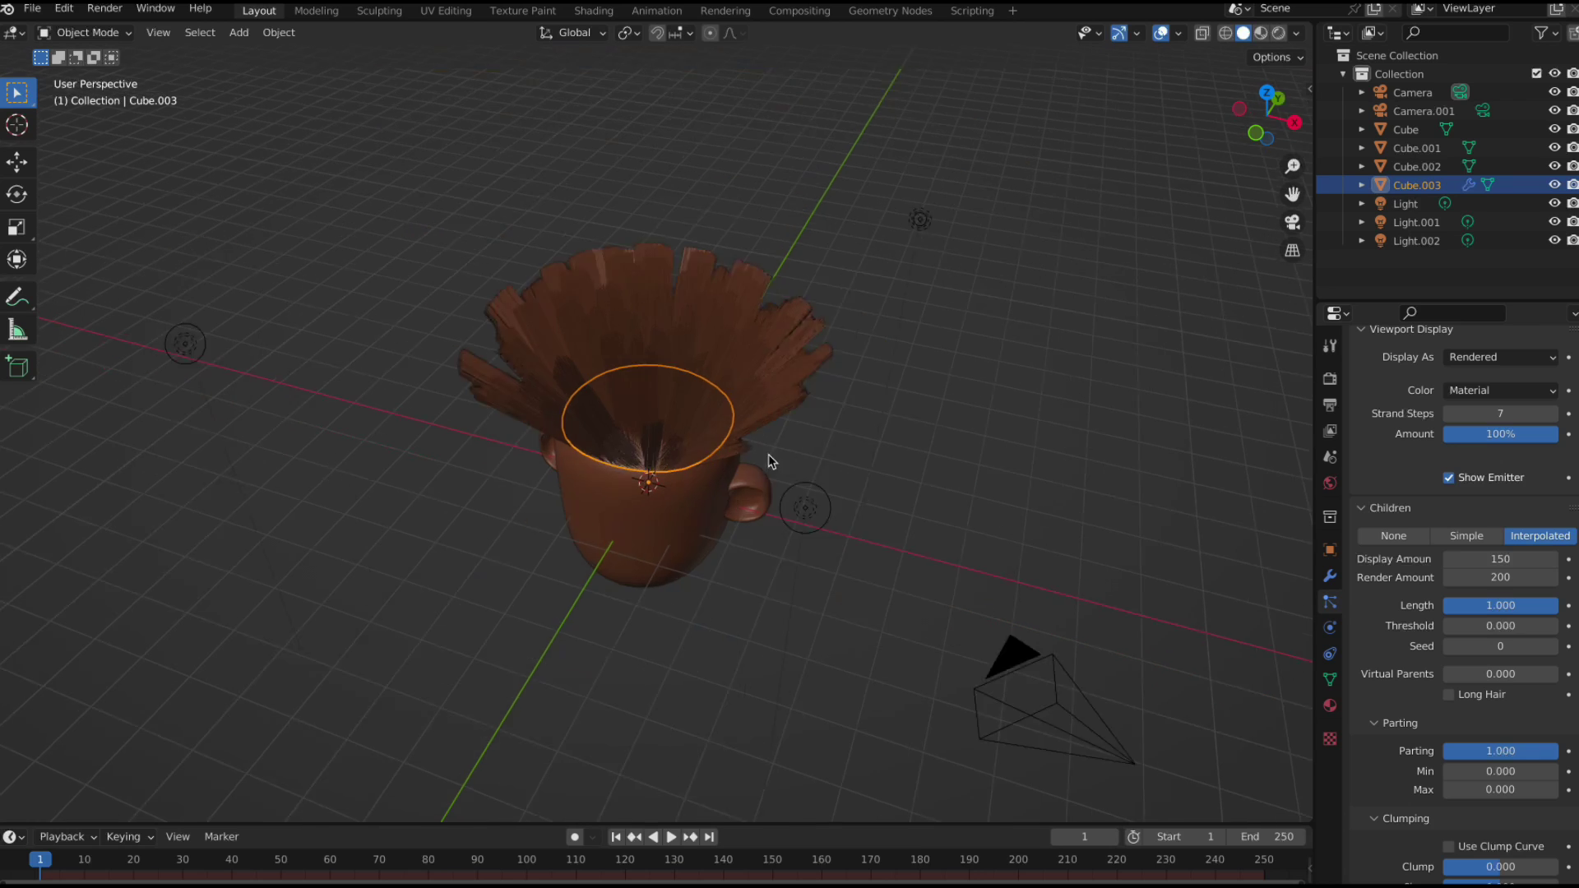
scroll(779, 445, up, 2)
click(1257, 134)
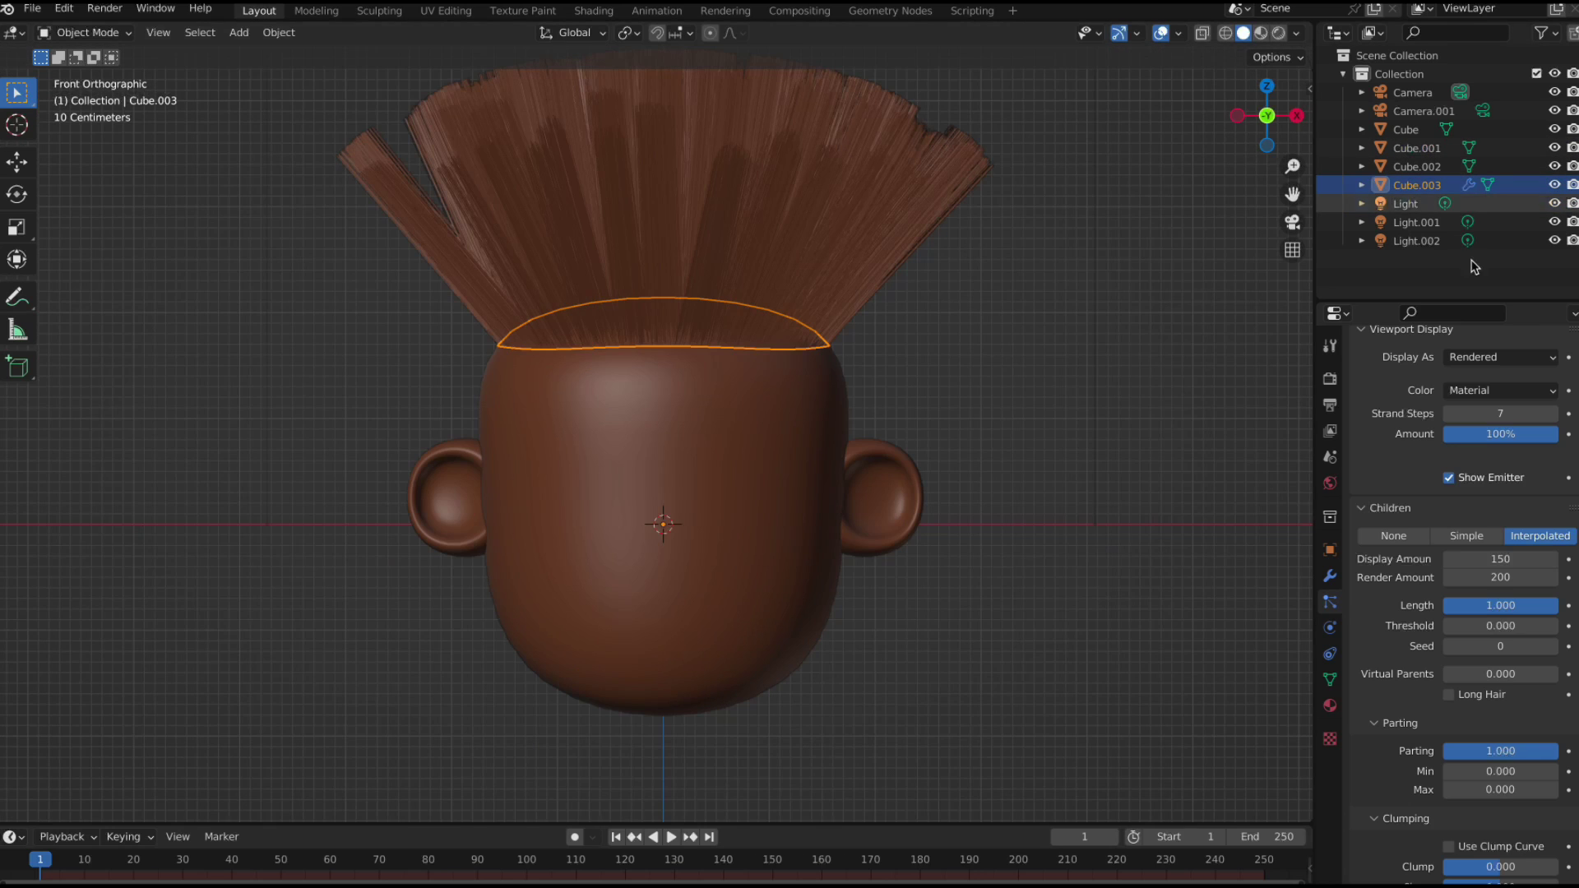
scroll(1502, 649, down, 5)
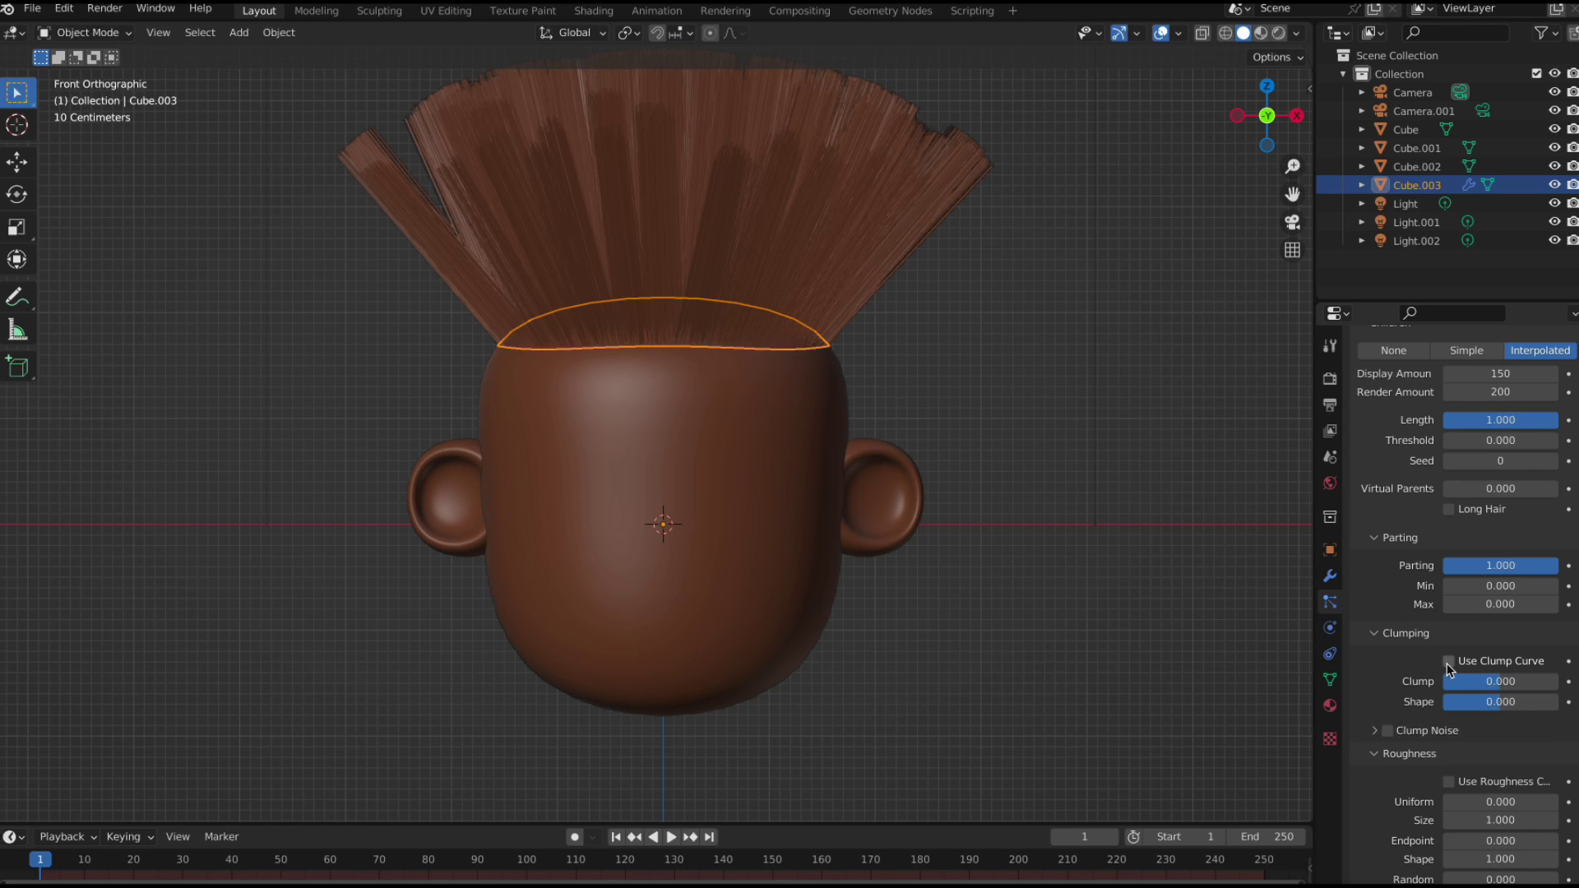
Turn on Use Clump Curve and reshape it, lowering the root end to about 0.54.
click(1448, 663)
scroll(1480, 674, down, 3)
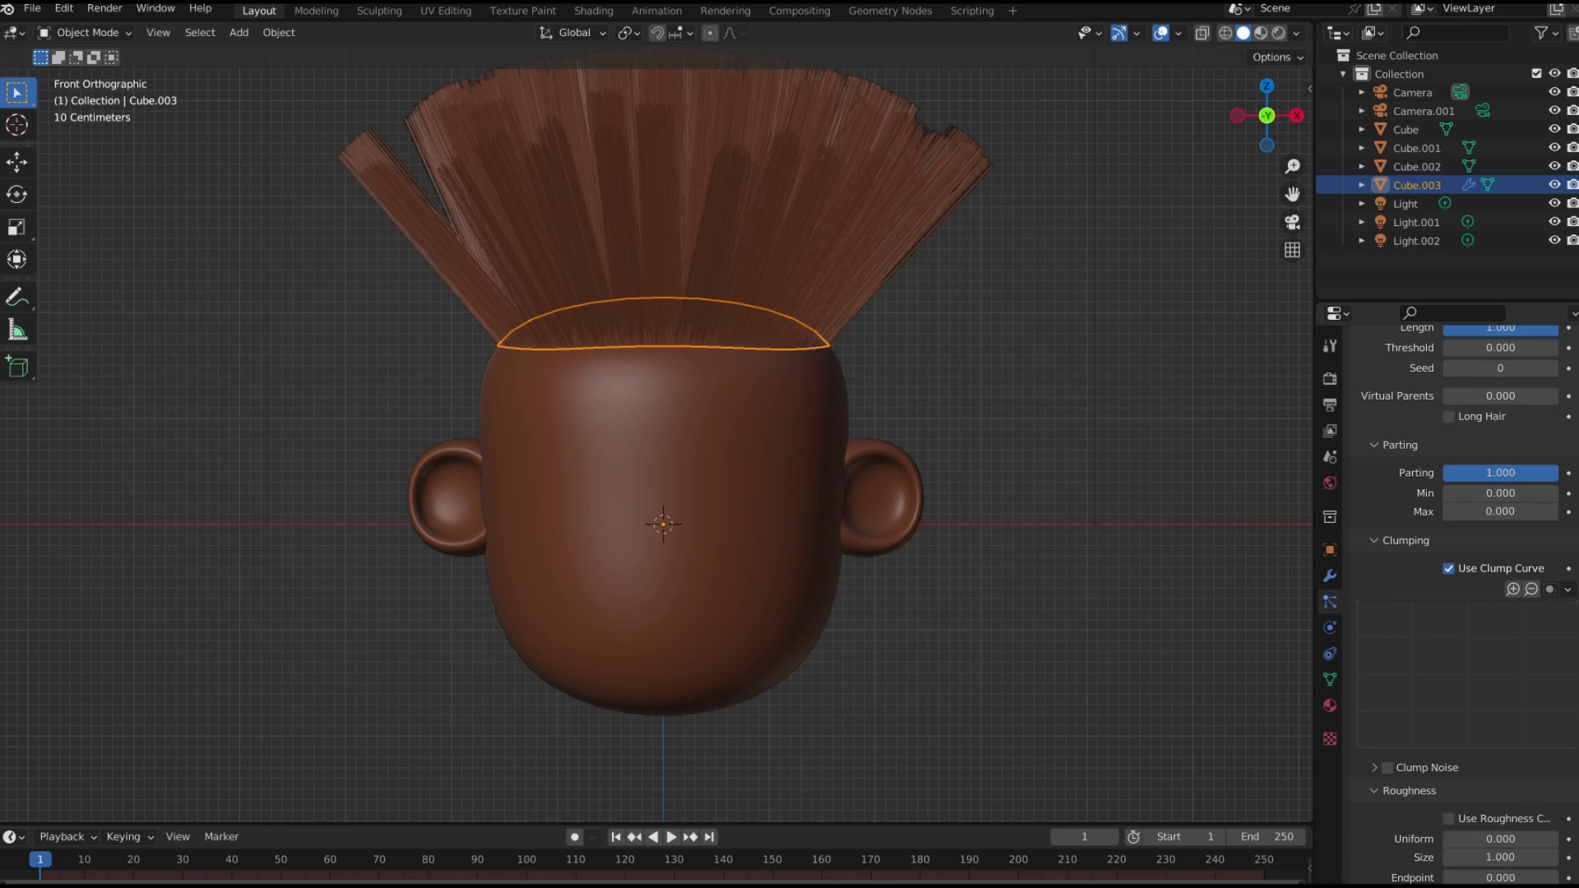
drag(1576, 613, 1576, 750)
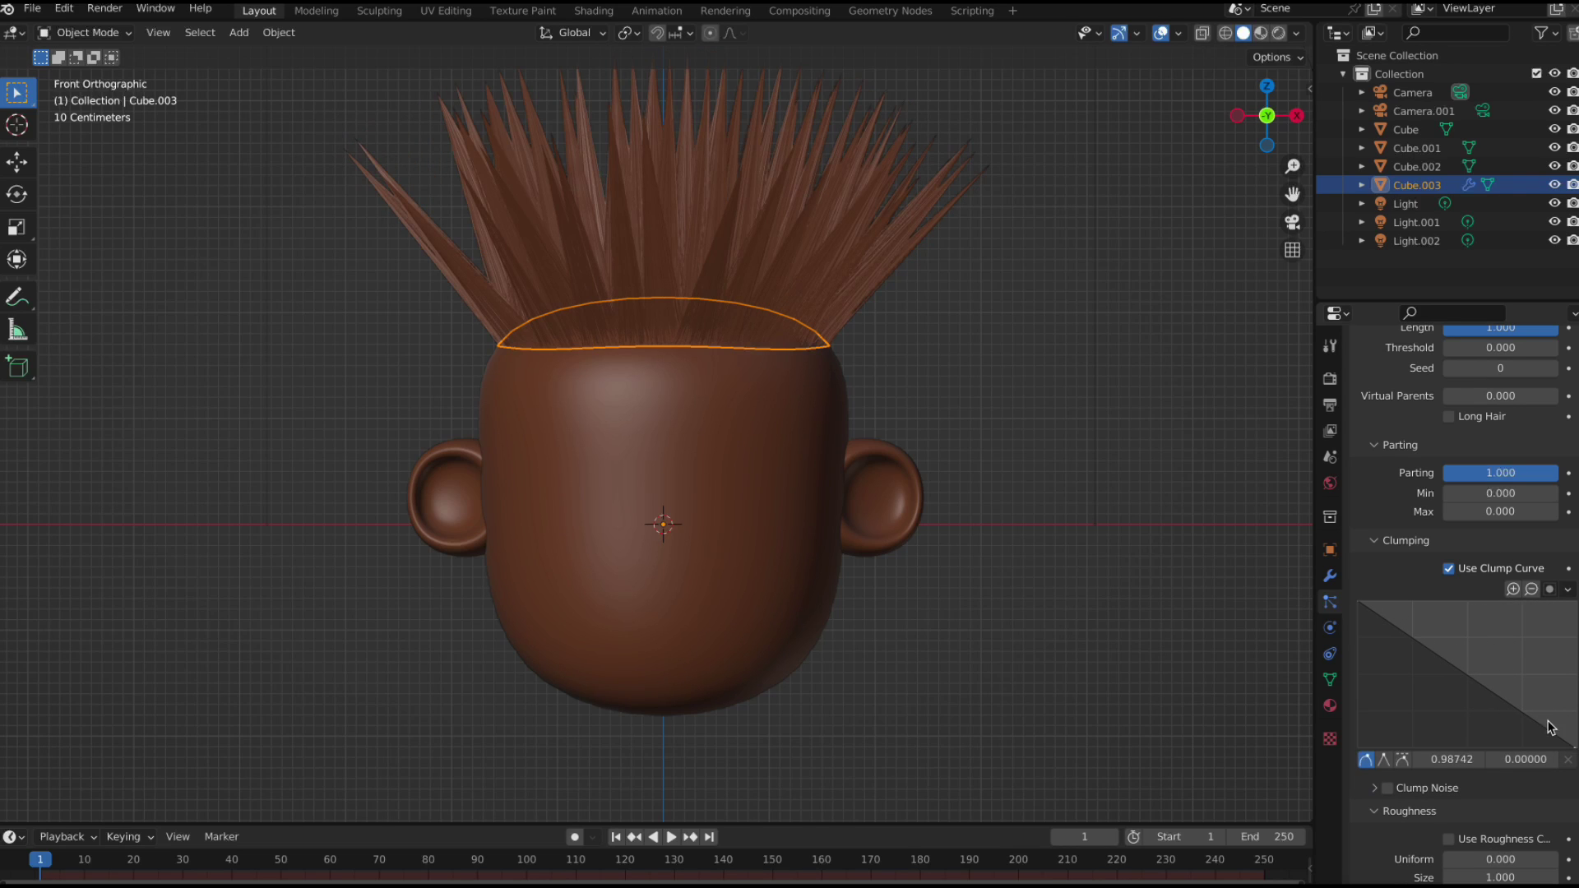
click(1523, 714)
drag(1522, 711, 1557, 621)
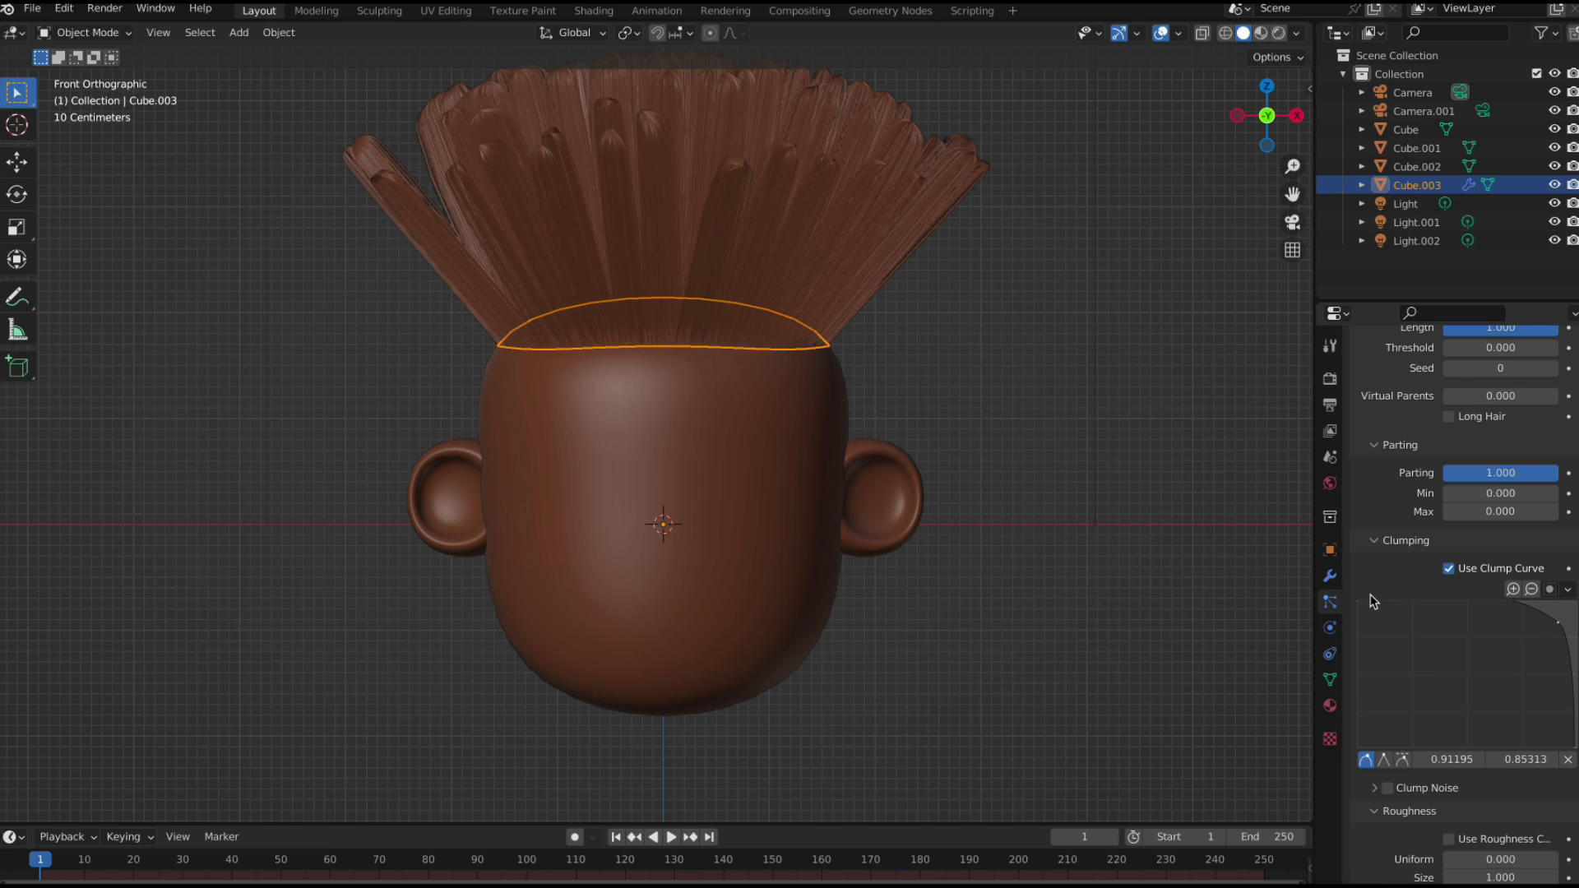
drag(1359, 610, 1358, 676)
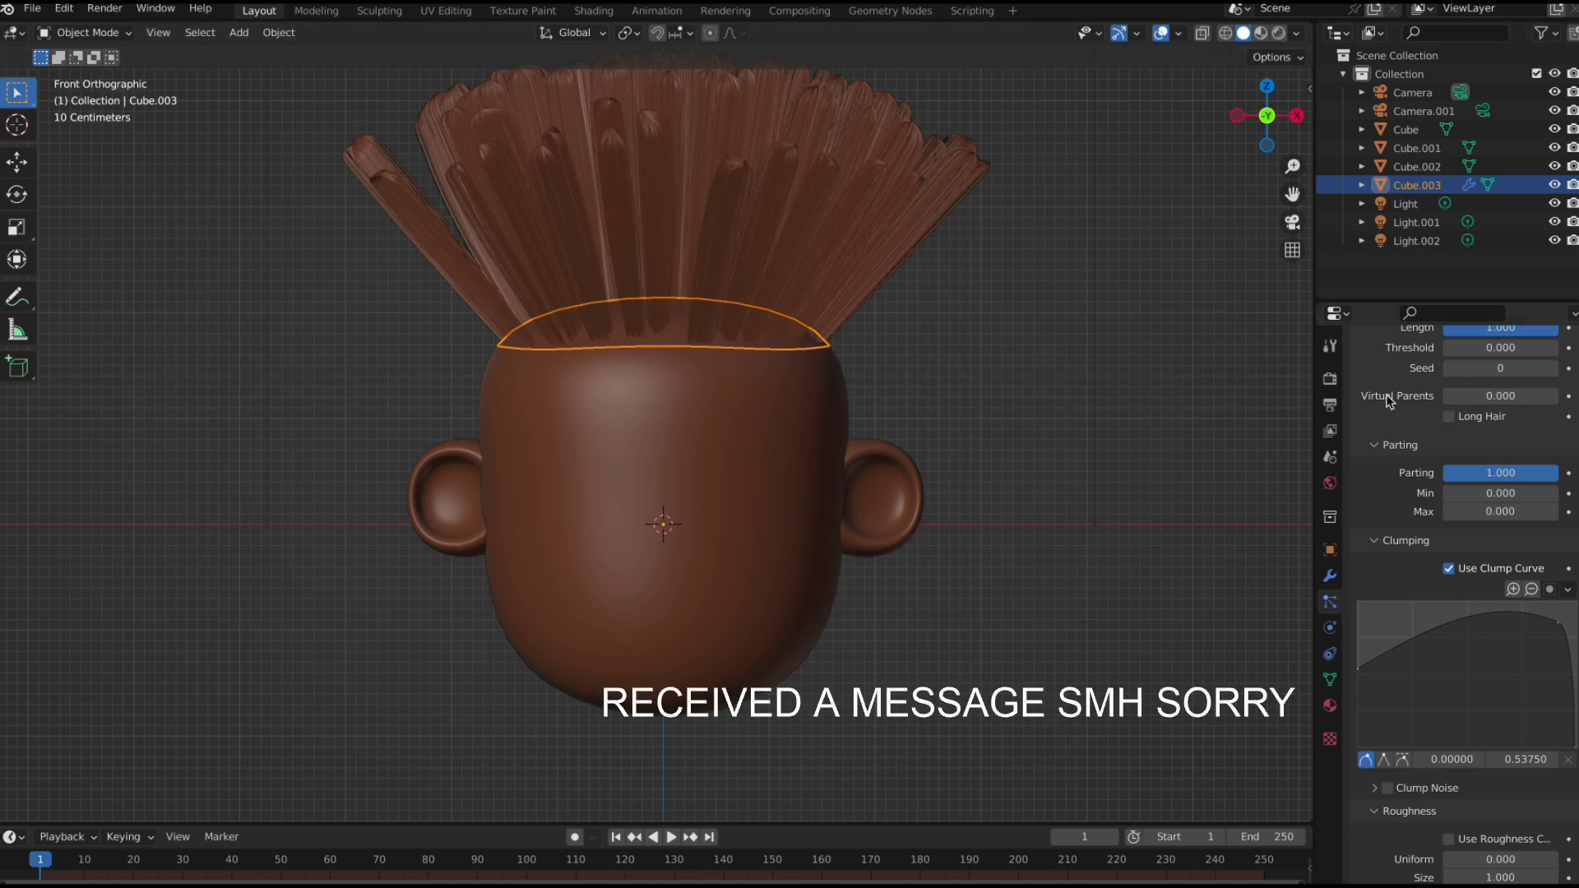
scroll(1554, 658, down, 4)
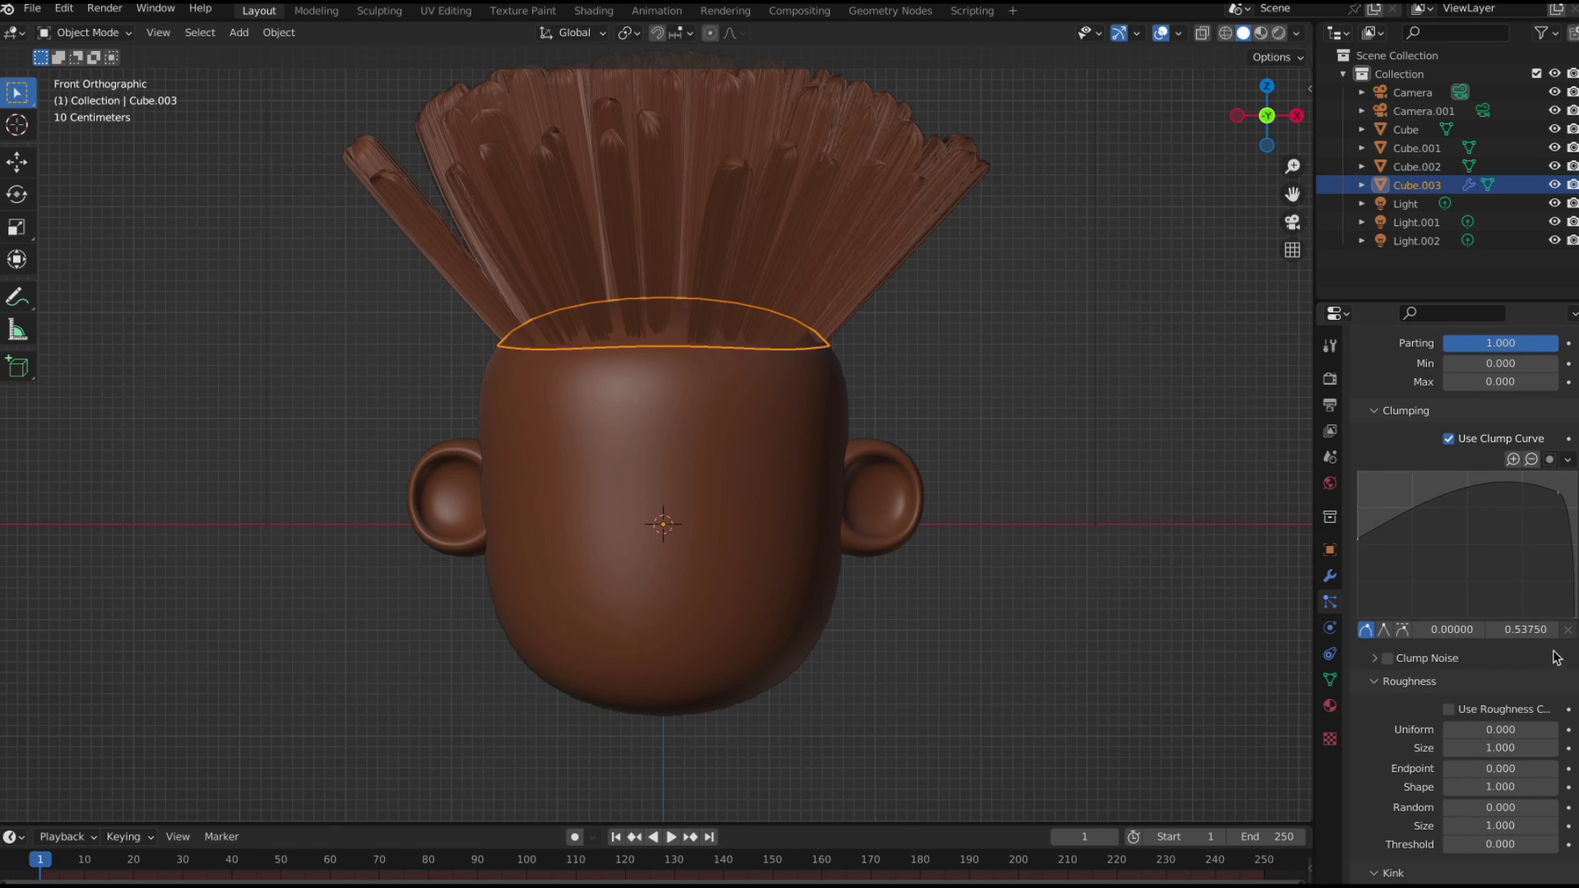
Set the hair Roughness Uniform to 0.05 and Size to 0.01.
scroll(1550, 657, down, 3)
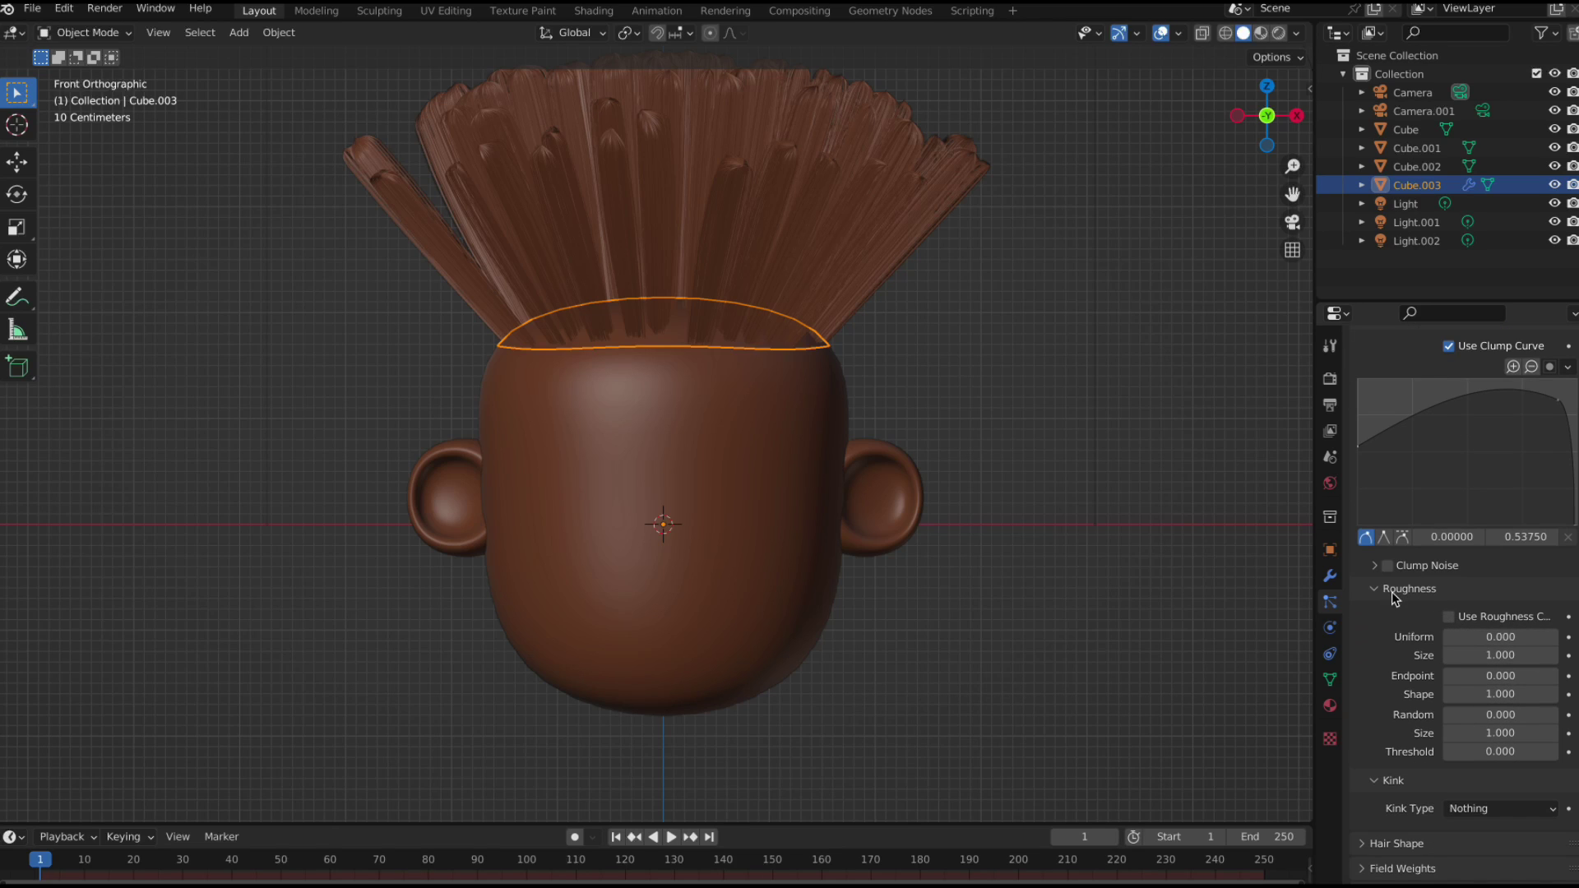
click(1470, 638)
text(.05)
key(Return)
click(1517, 655)
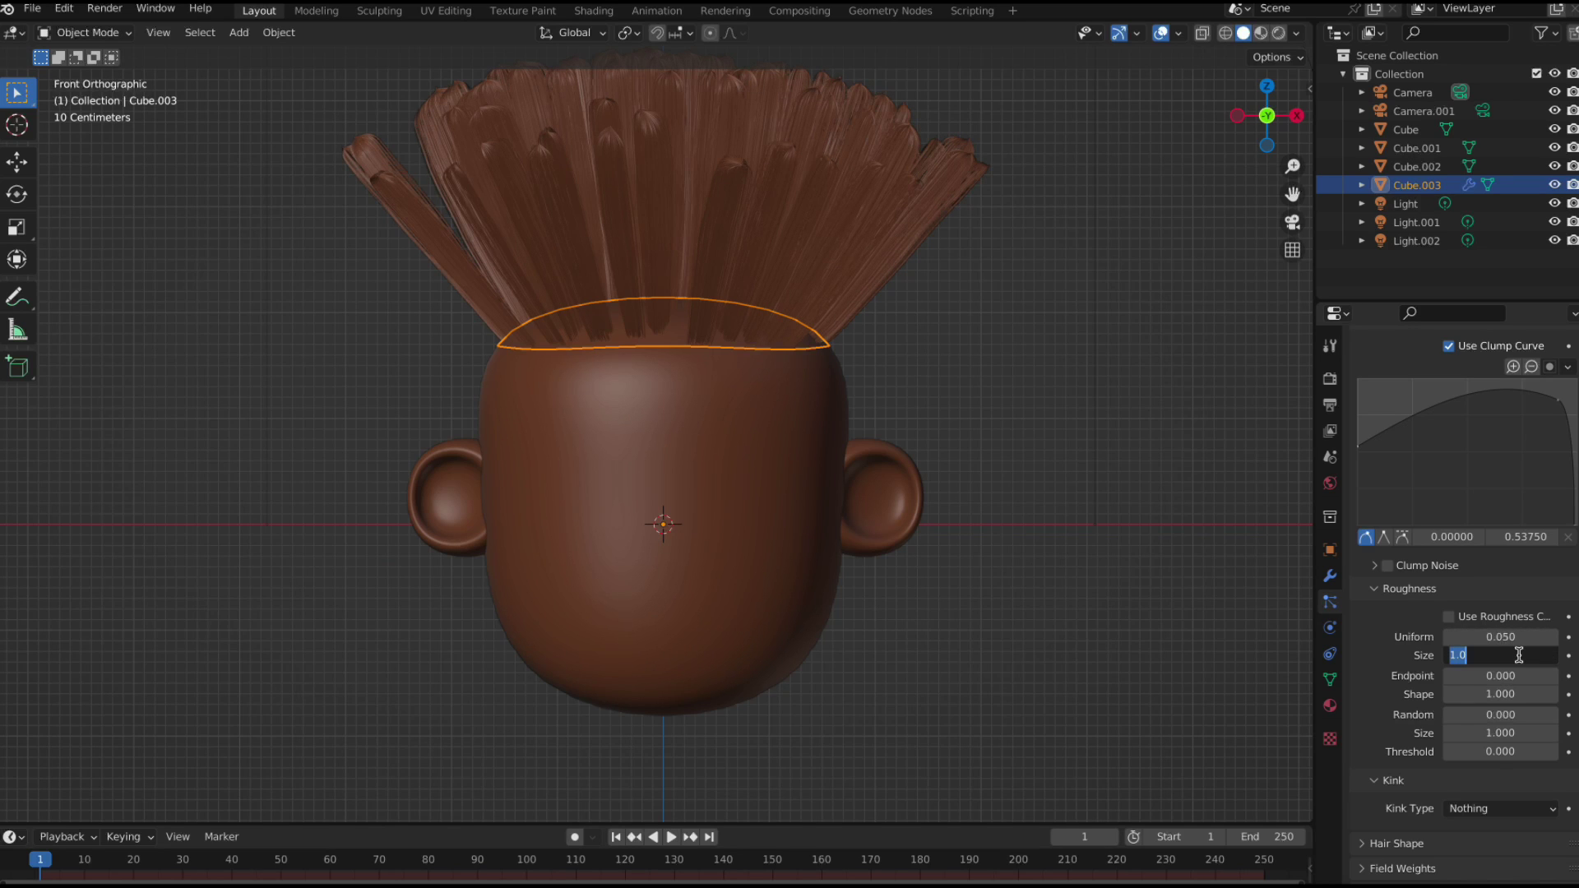
text(.01)
key(Return)
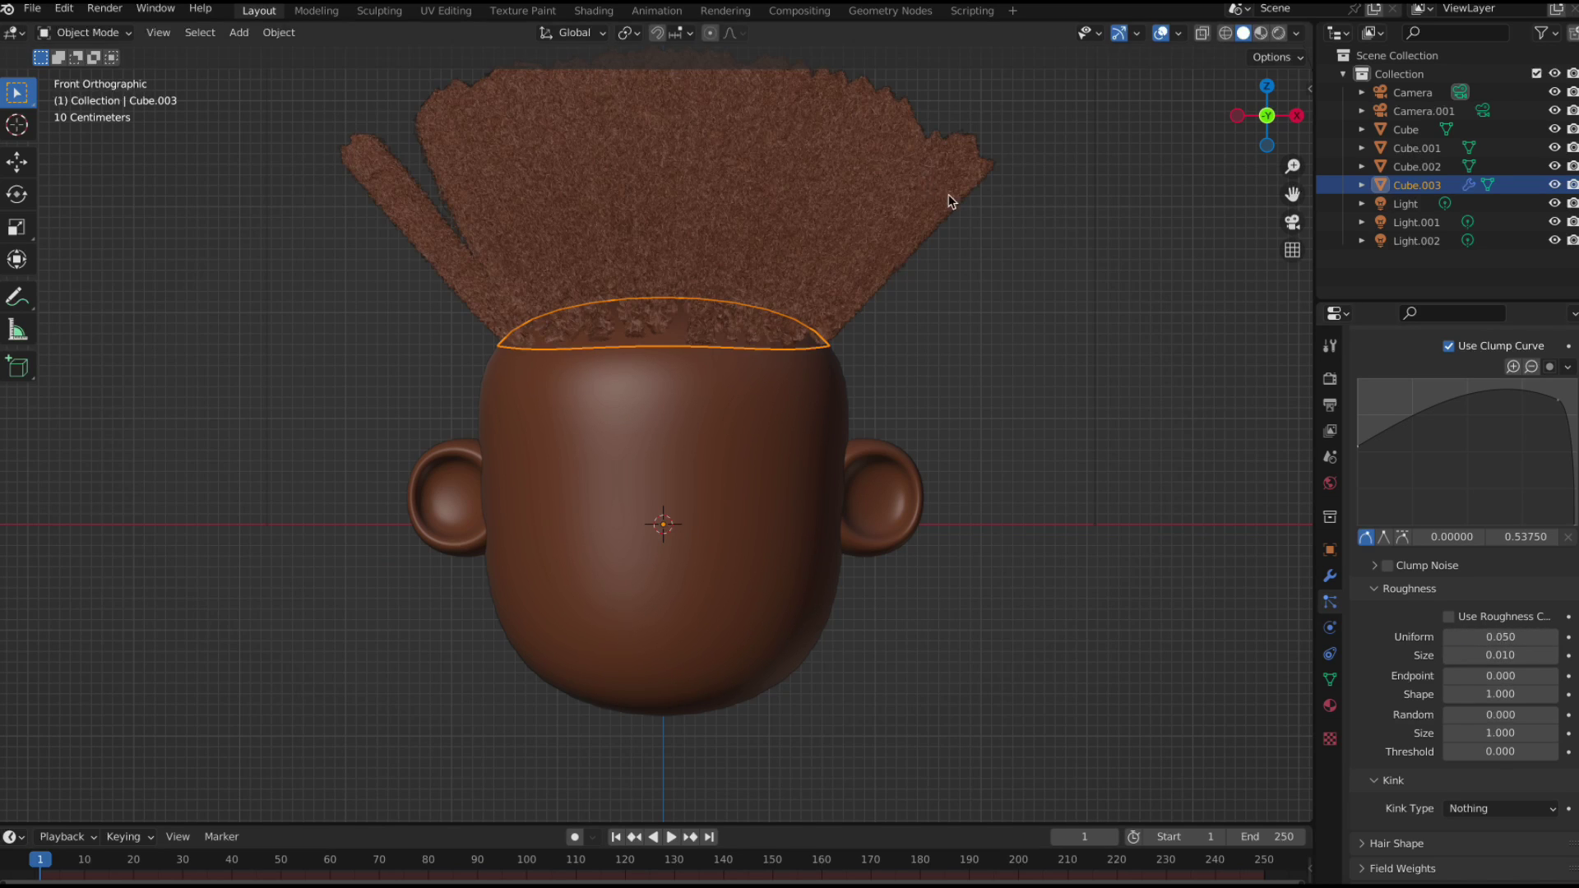
scroll(1497, 762, down, 2)
click(1488, 734)
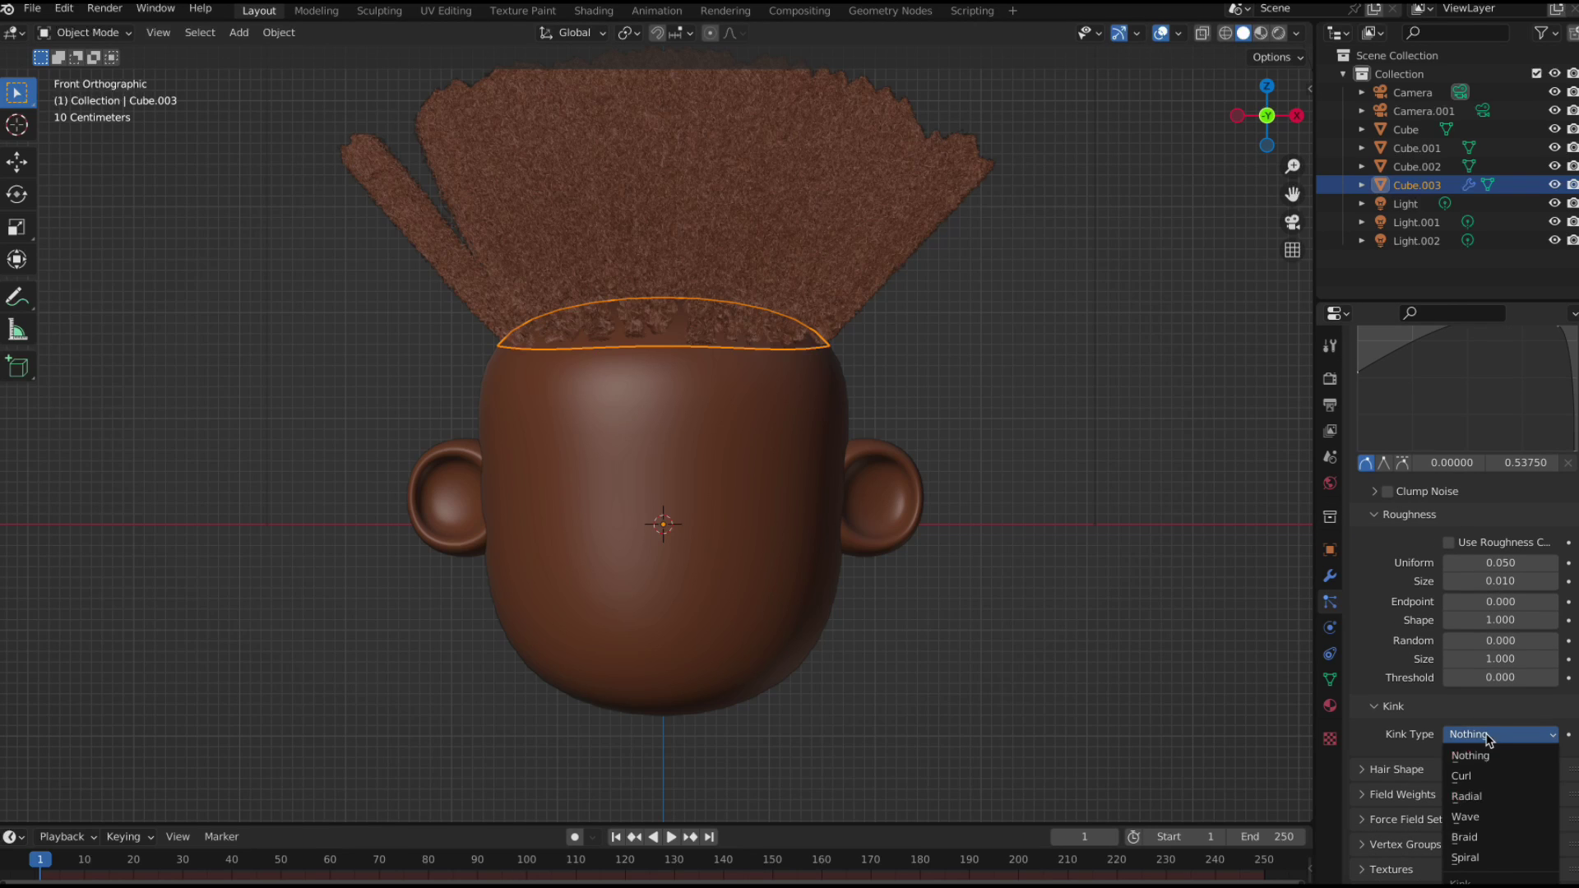
Choose the Braid kink type and drag its Amplitude down to 0.16 m.
click(1501, 838)
scroll(1476, 786, down, 2)
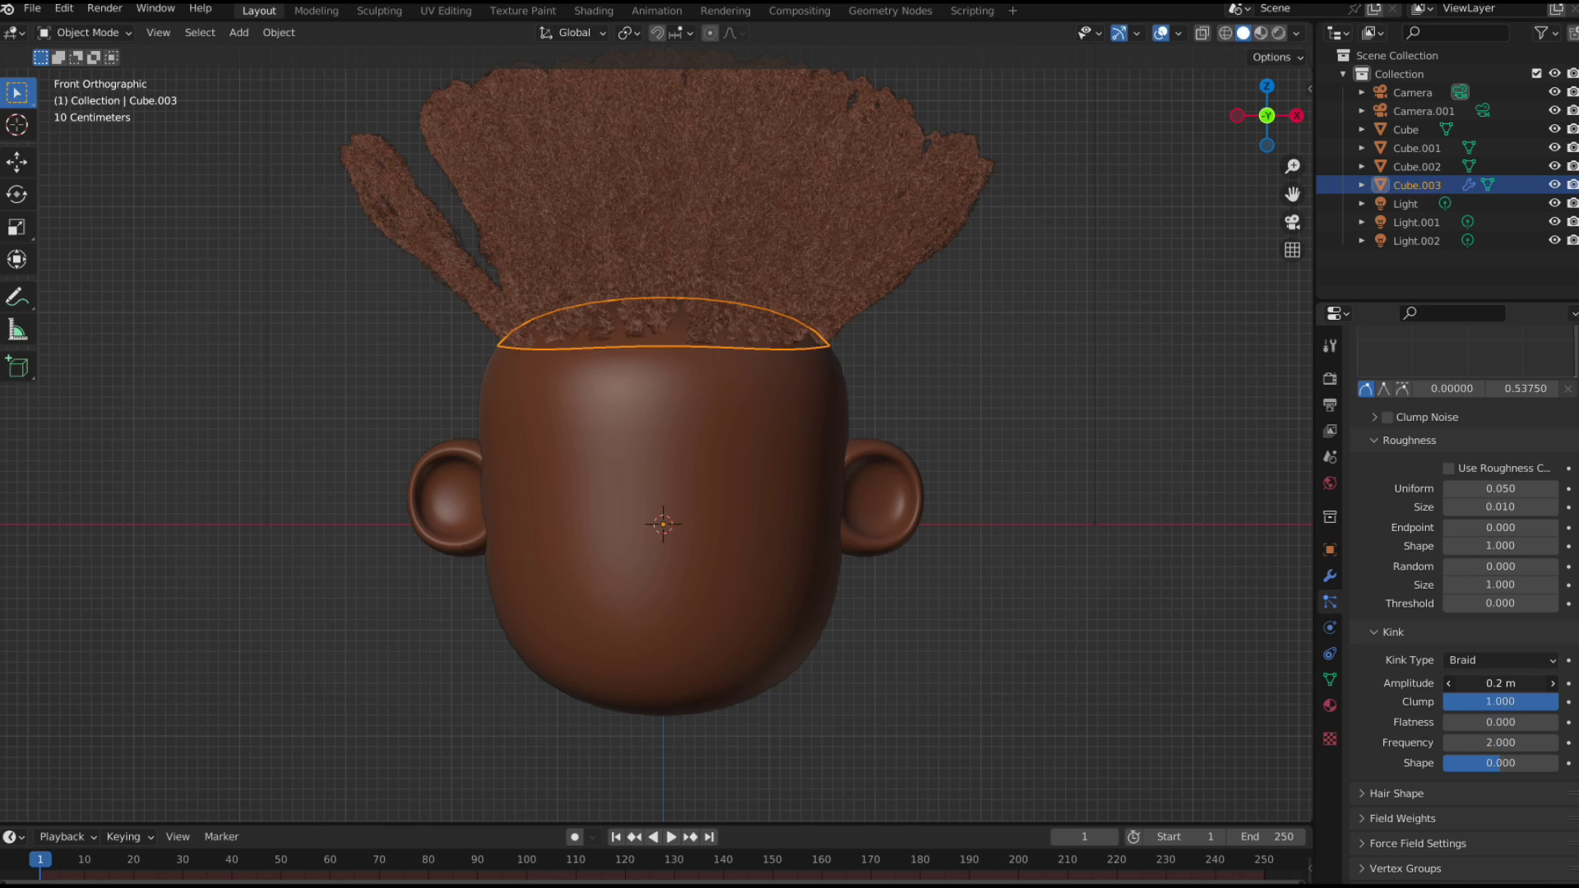
drag(1500, 684, 1461, 684)
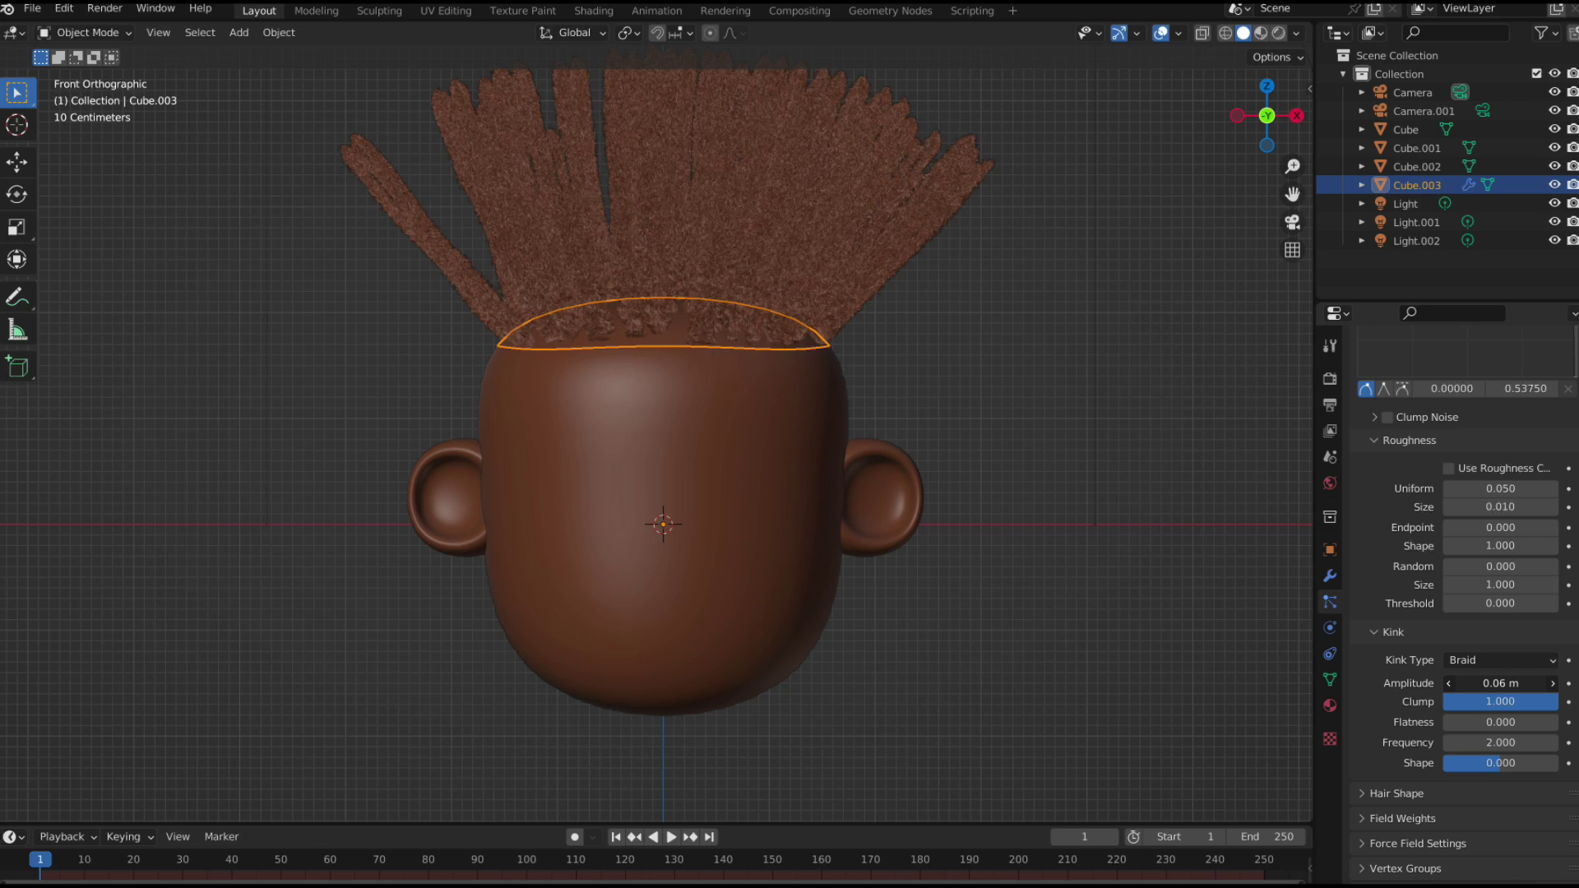
drag(1462, 684, 1497, 722)
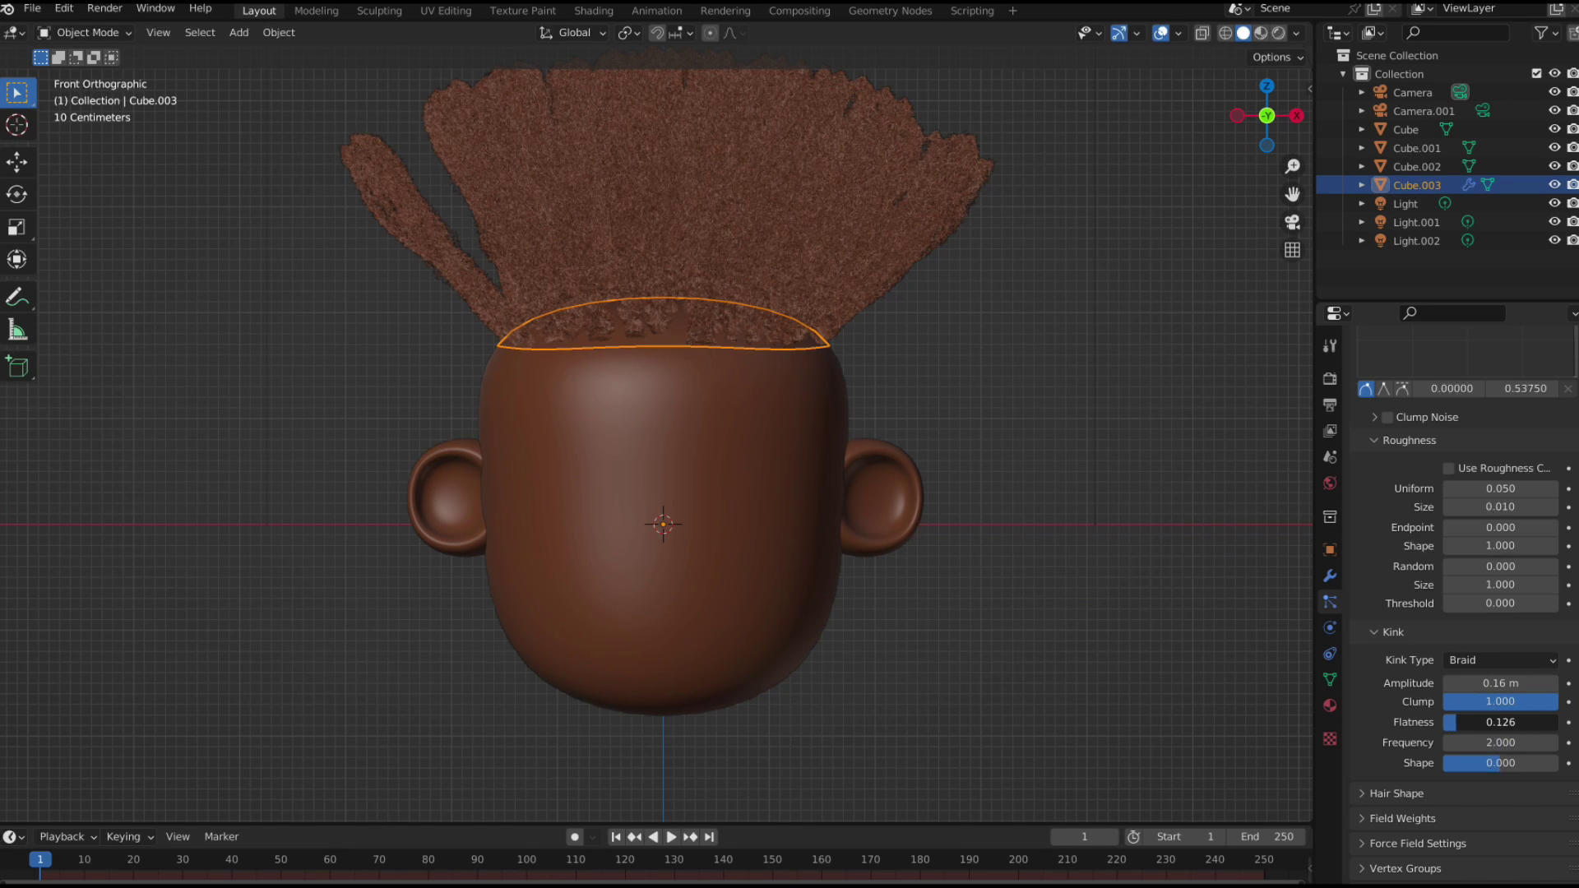
Set the kink Flatness to 0.5 and collapse the Kink and hair shape panels.
drag(1496, 722, 1466, 722)
click(1466, 722)
text(.5)
key(Return)
scroll(1468, 718, down, 1)
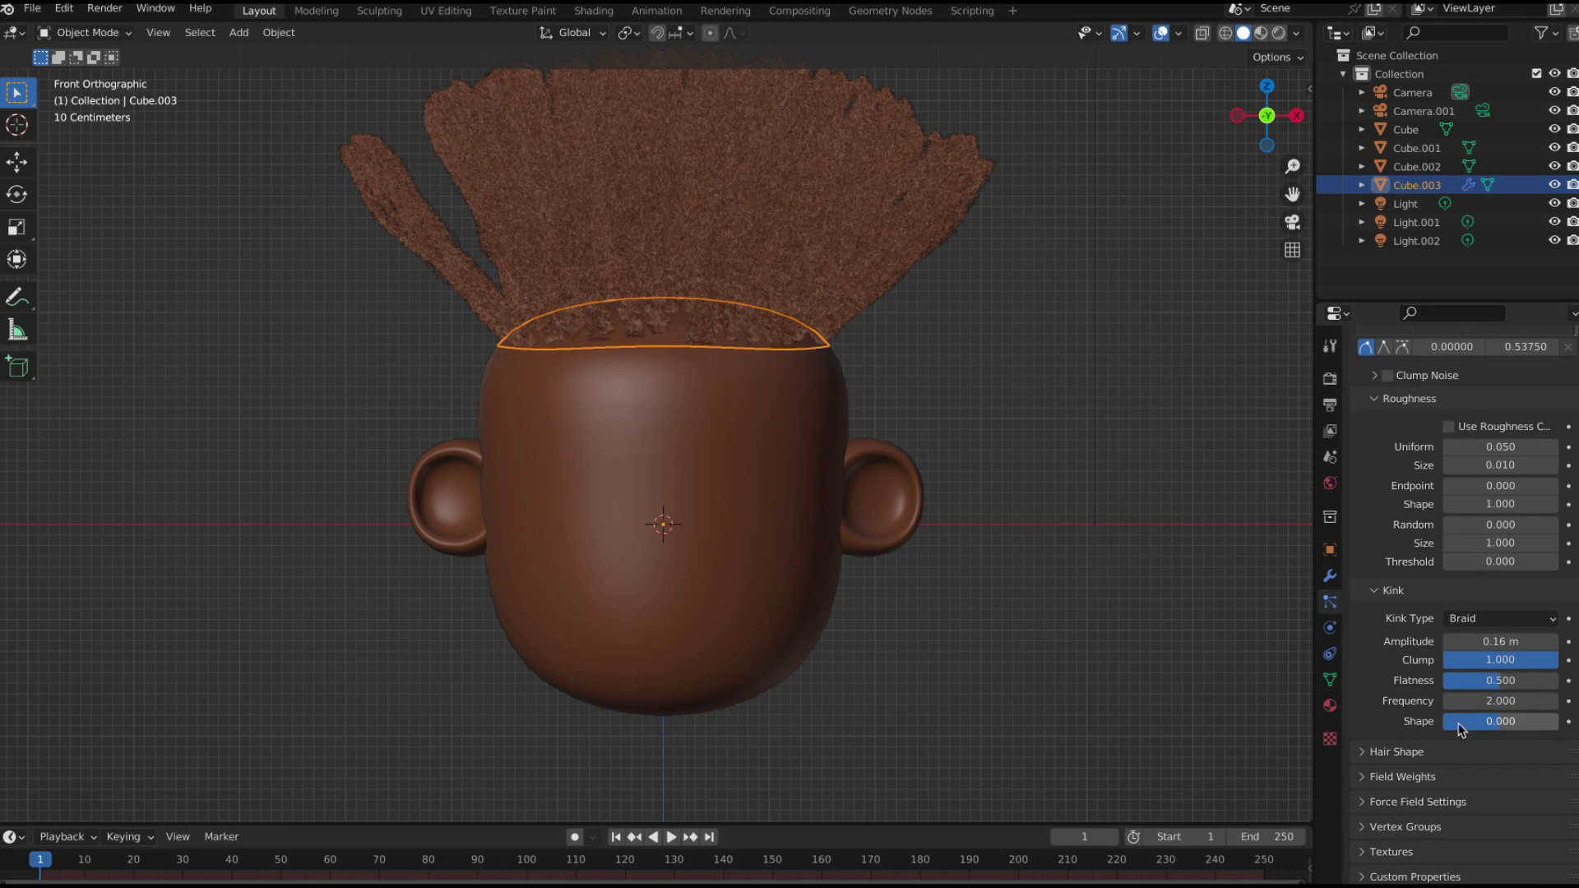
click(1390, 600)
click(1394, 753)
scroll(1389, 748, down, 2)
click(1381, 706)
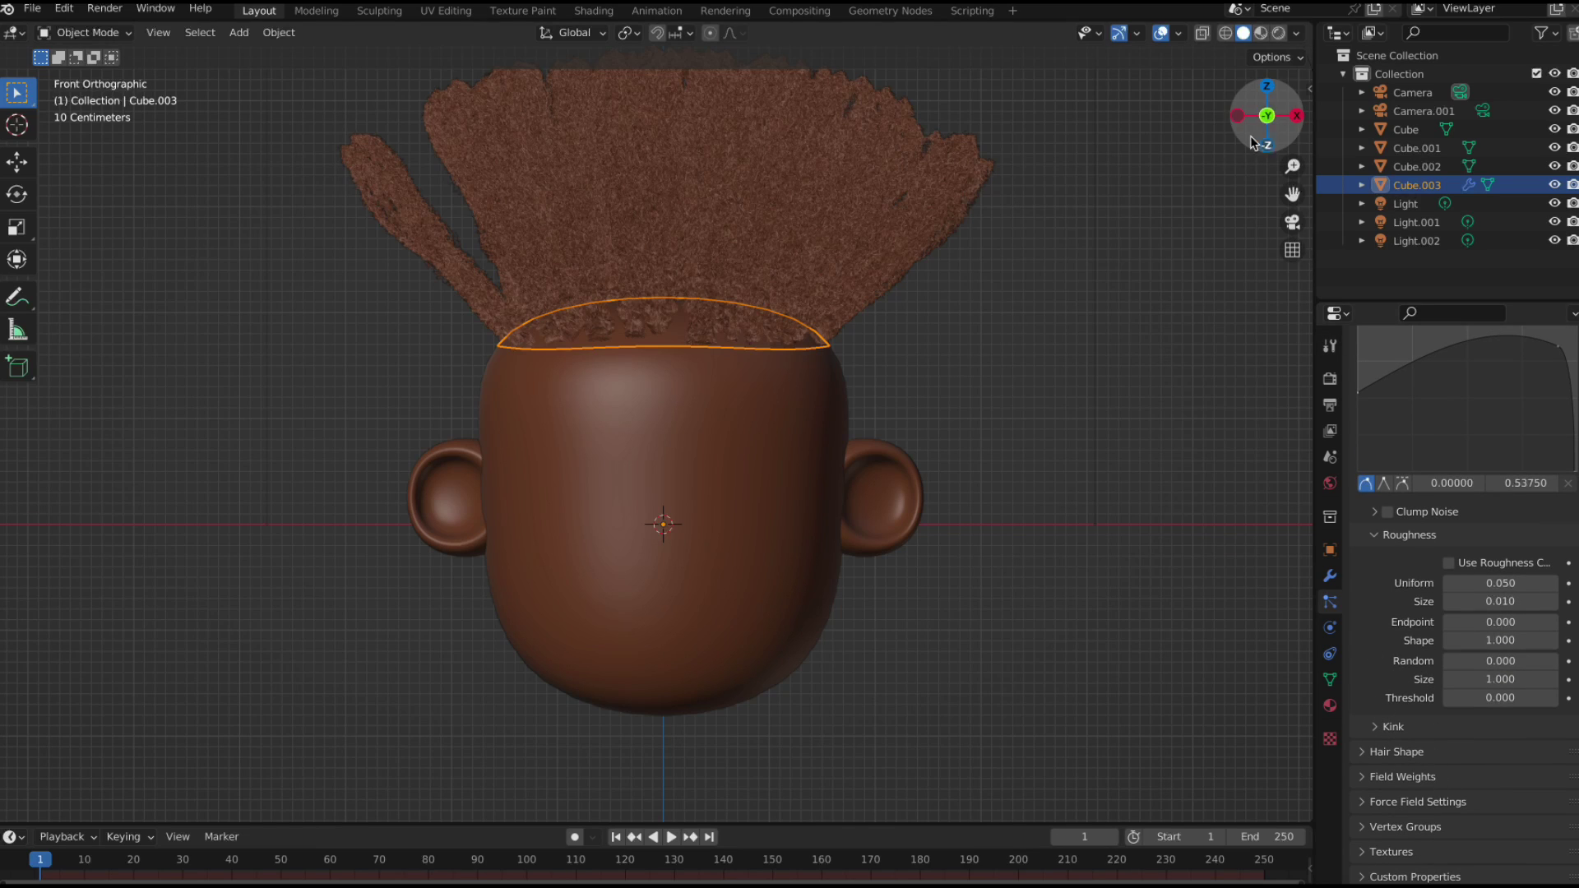
drag(1271, 131, 1185, 299)
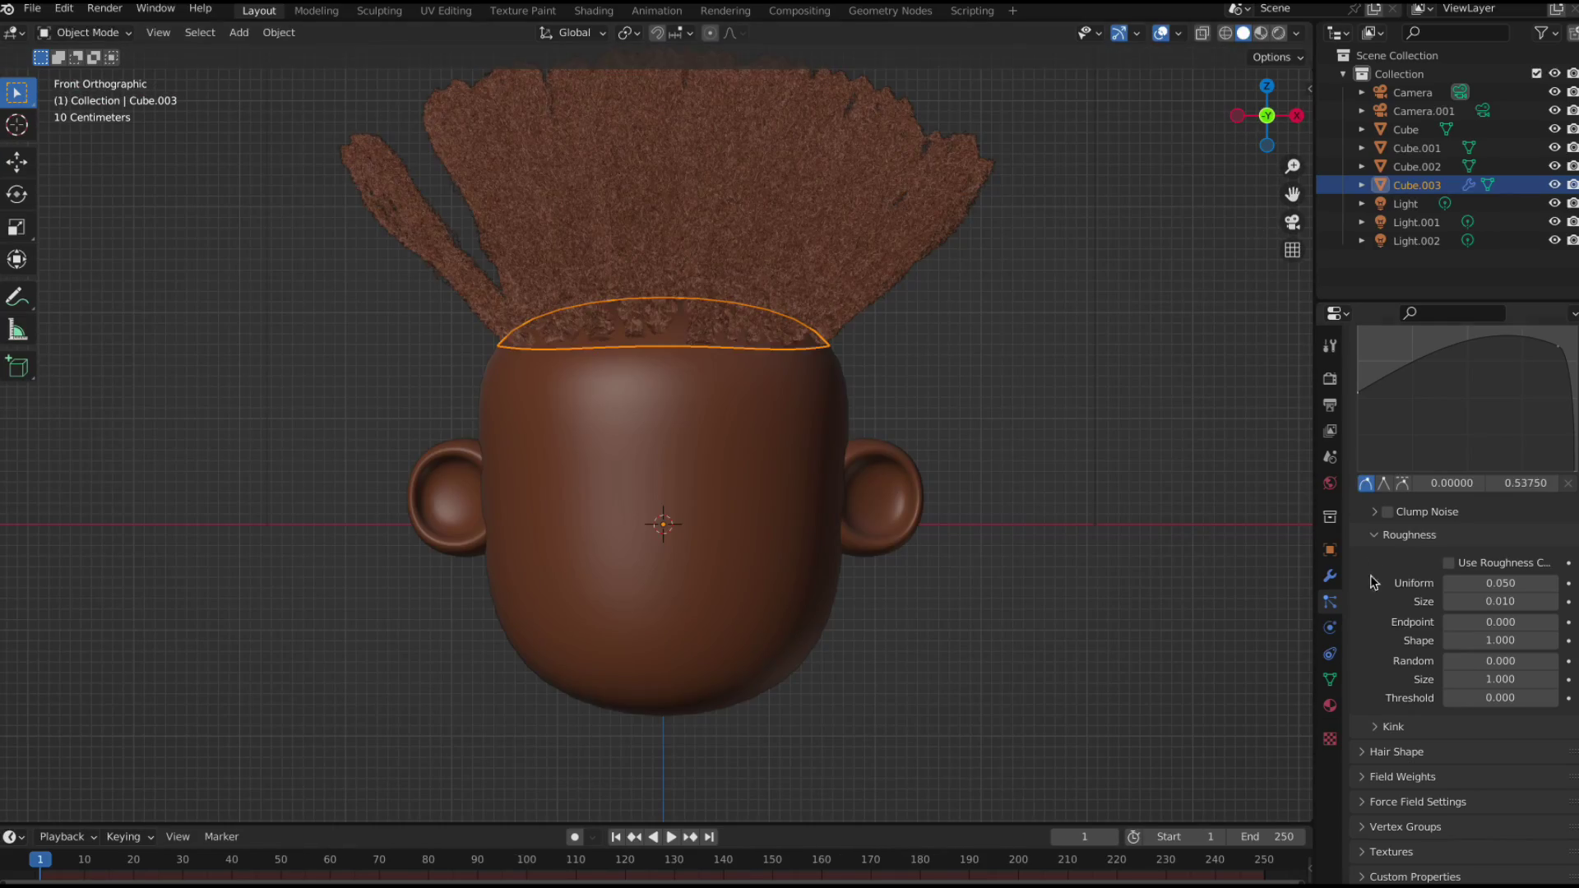
scroll(855, 439, up, 3)
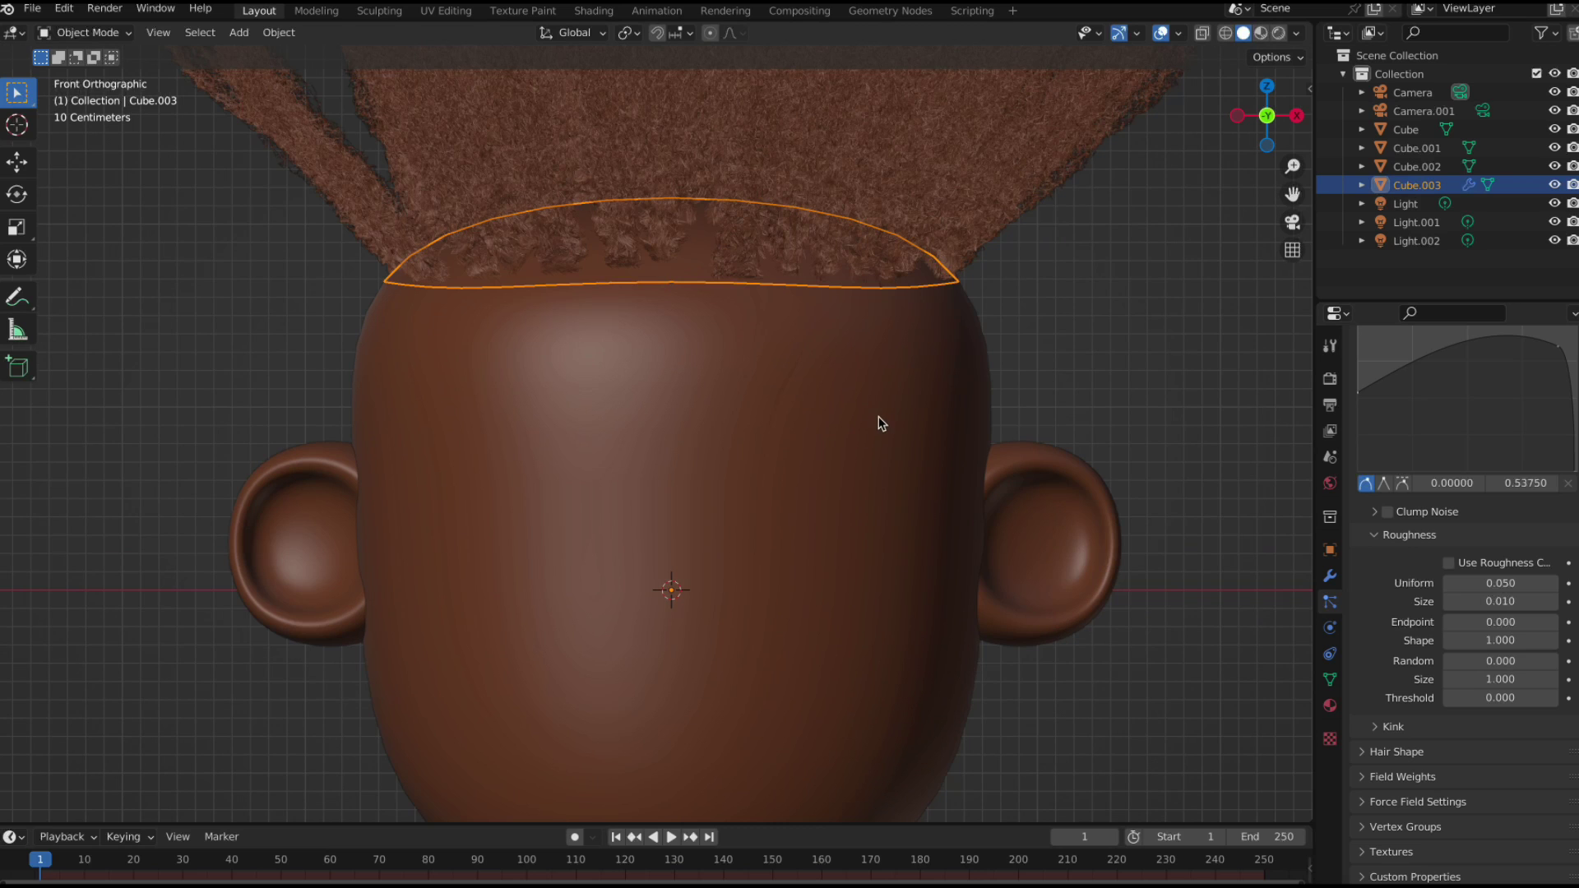
scroll(881, 388, up, 1)
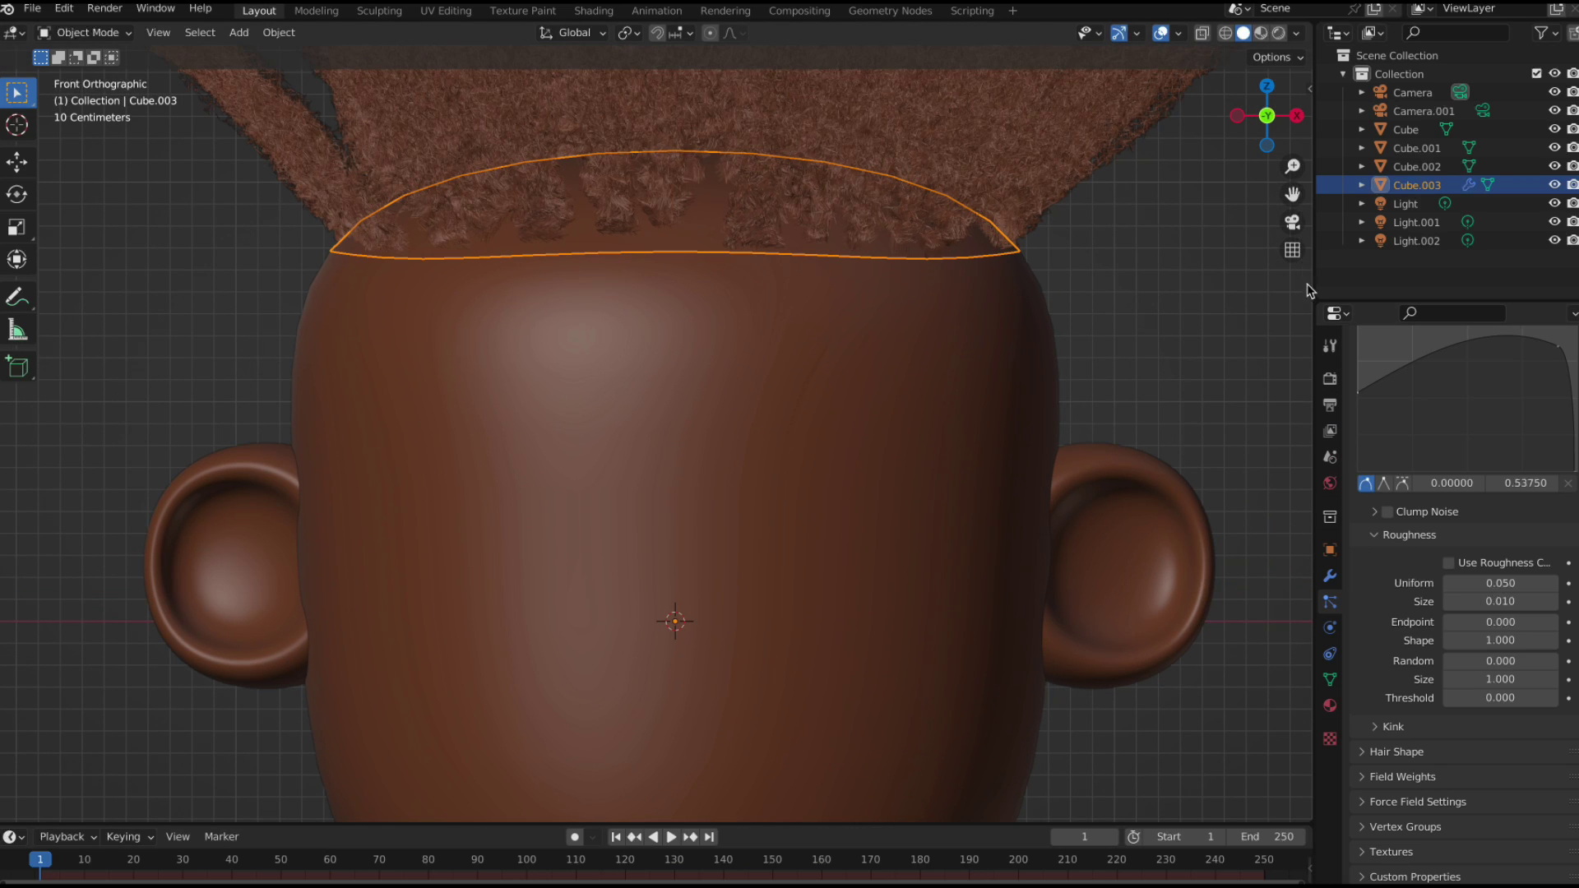
drag(1292, 194, 1322, 261)
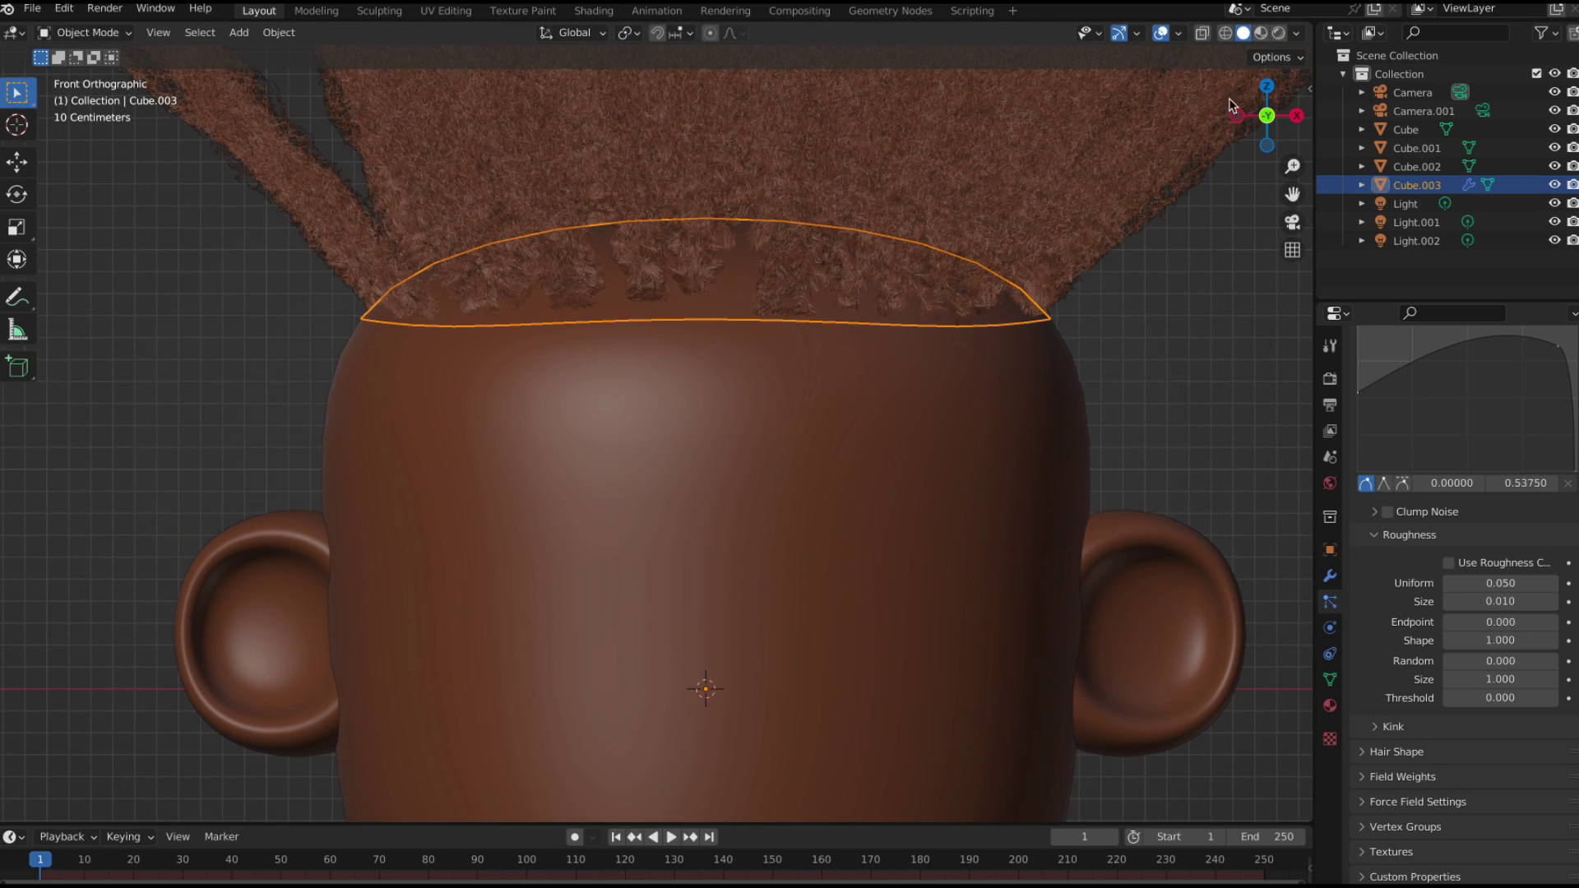
drag(1249, 115, 1036, 262)
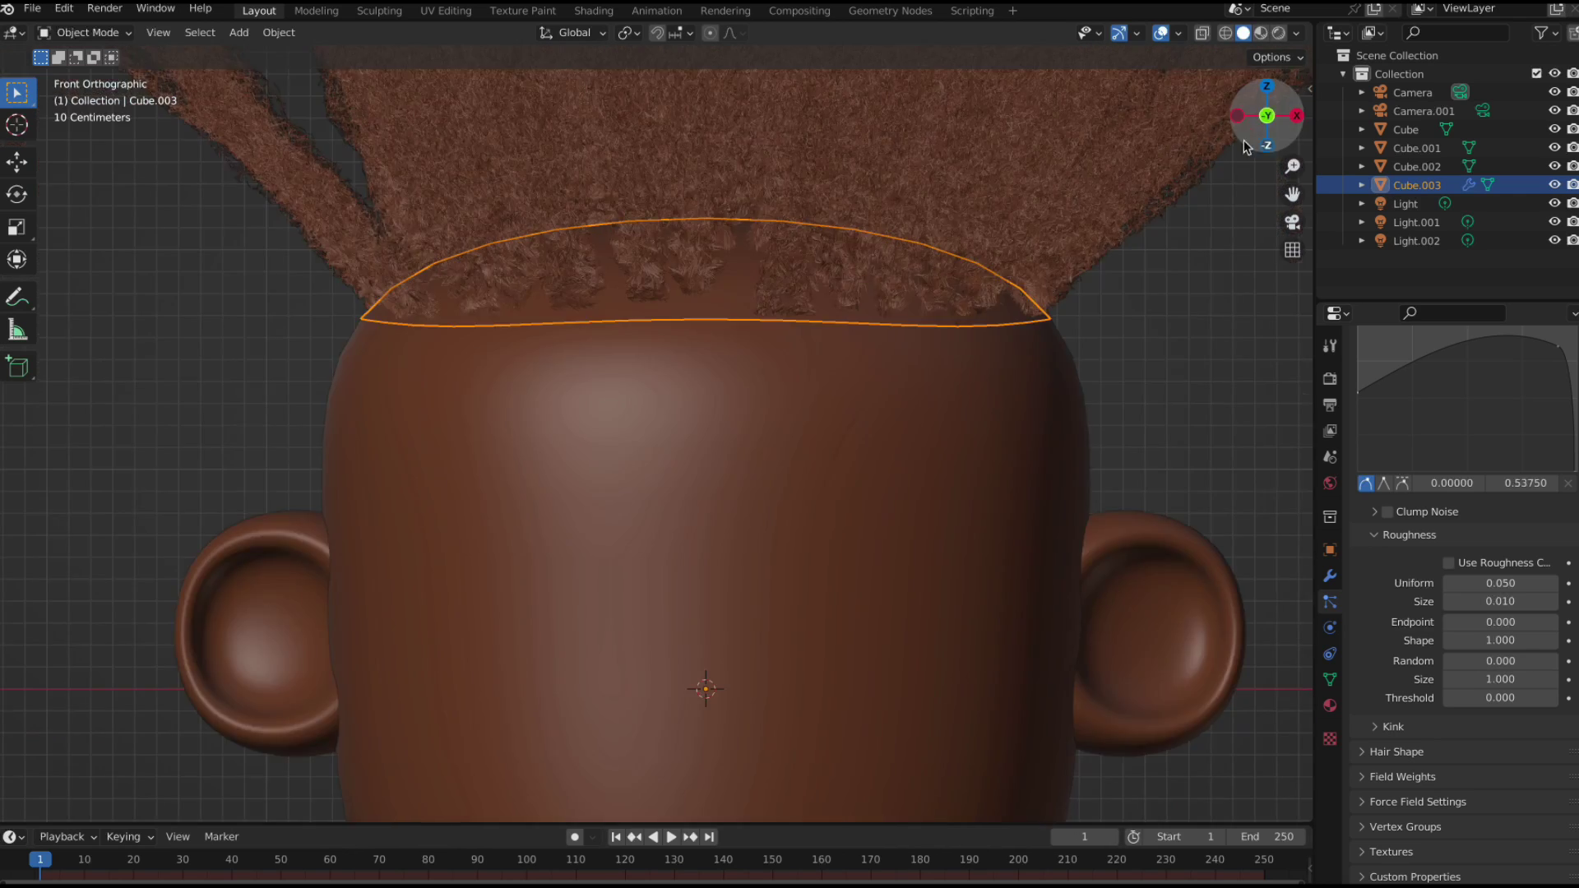
scroll(1039, 363, down, 4)
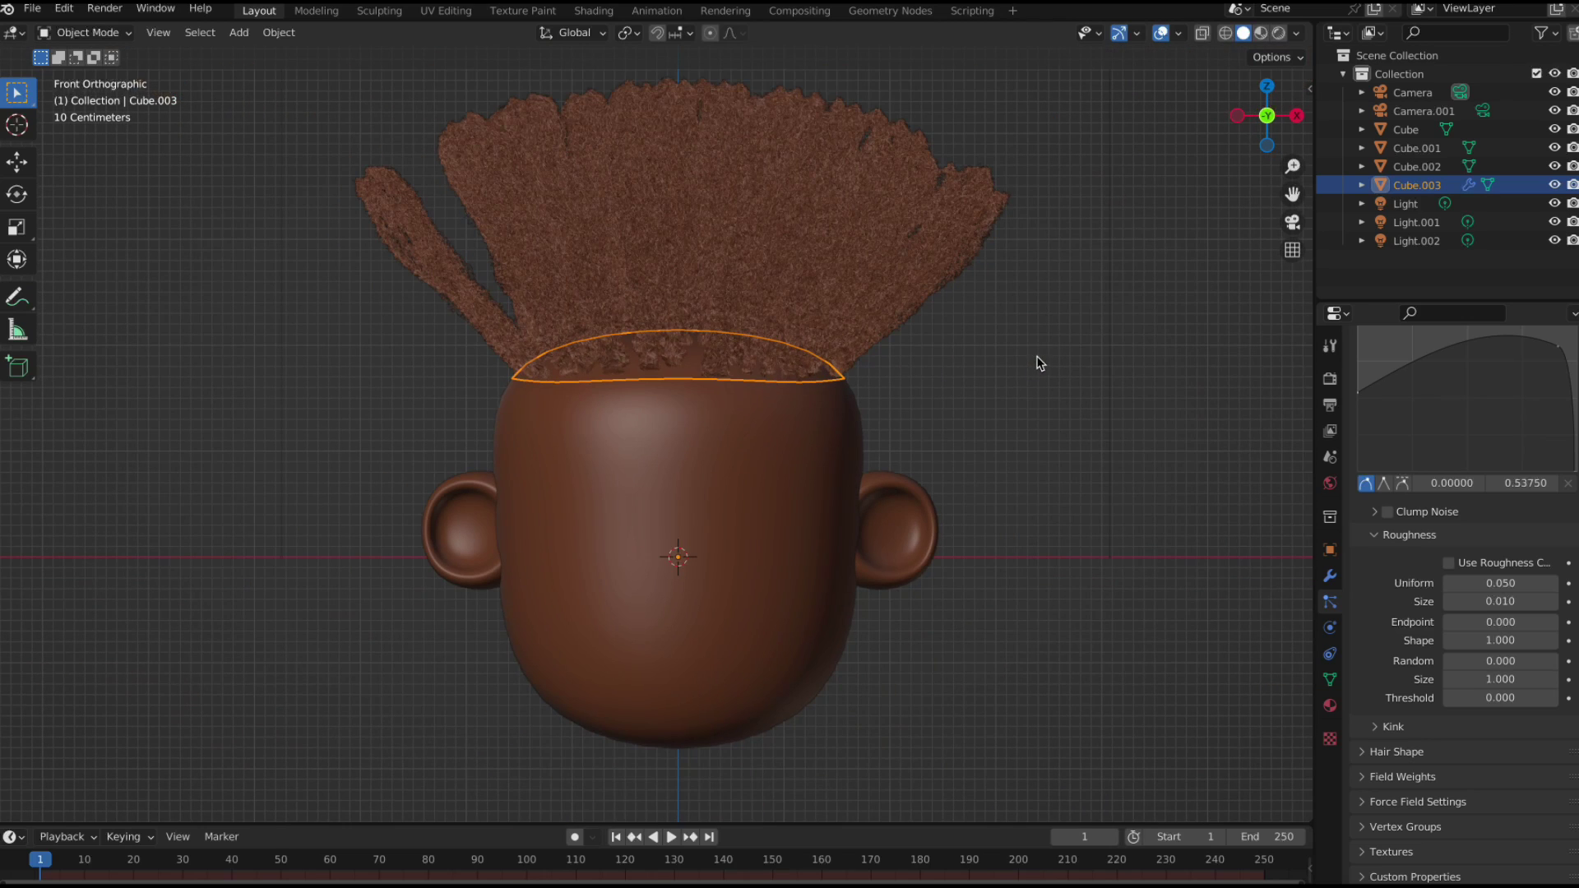
Create a new black material for the cap and remove the orange Material.001 slot.
click(1329, 706)
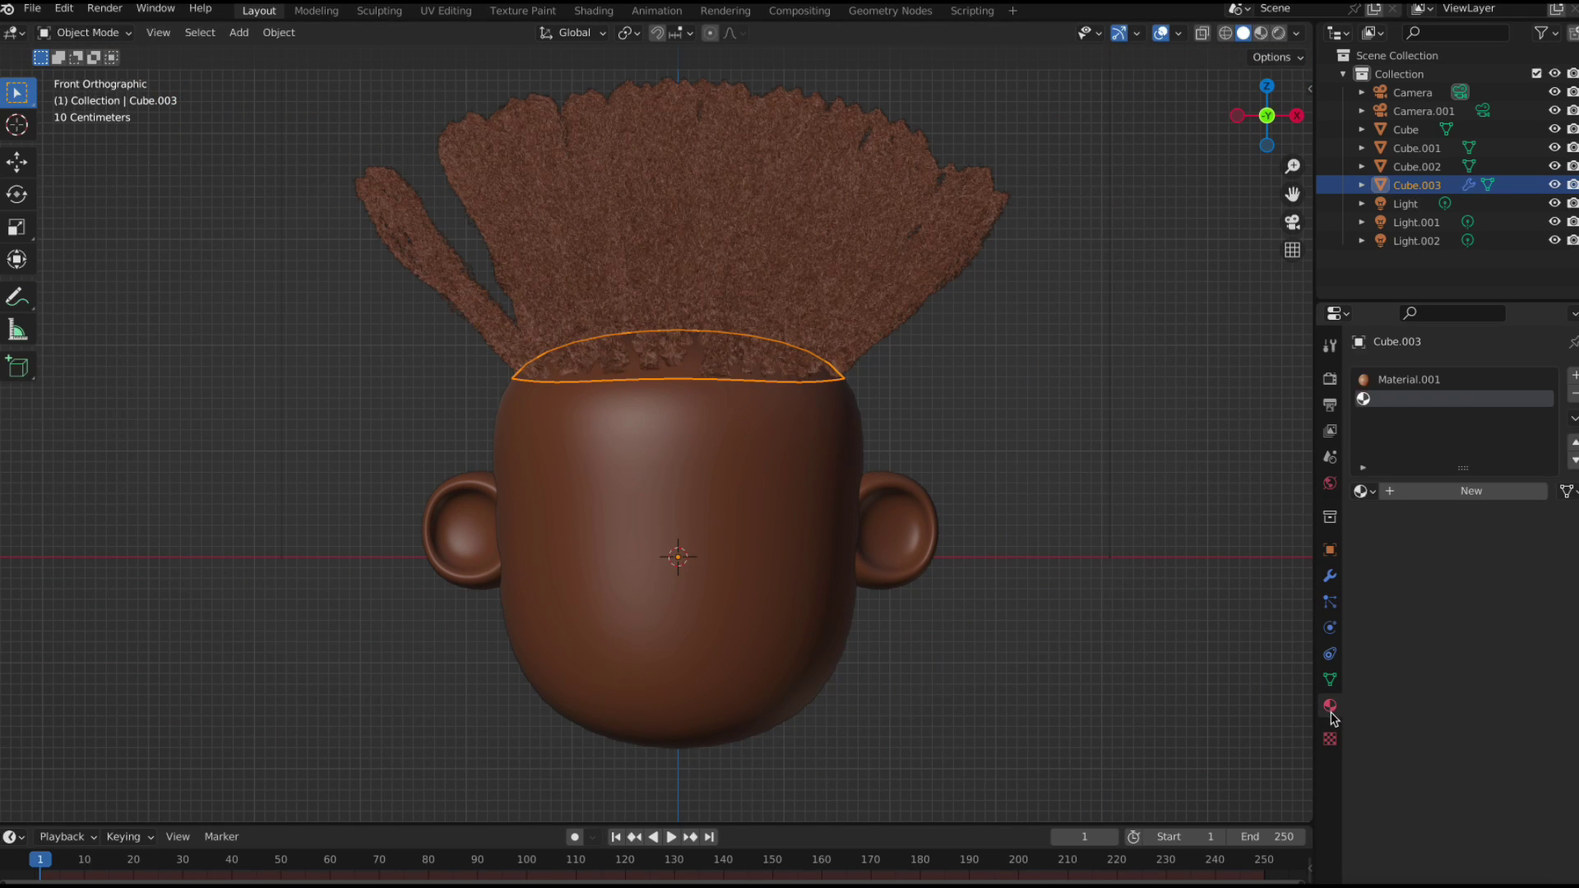
click(1420, 491)
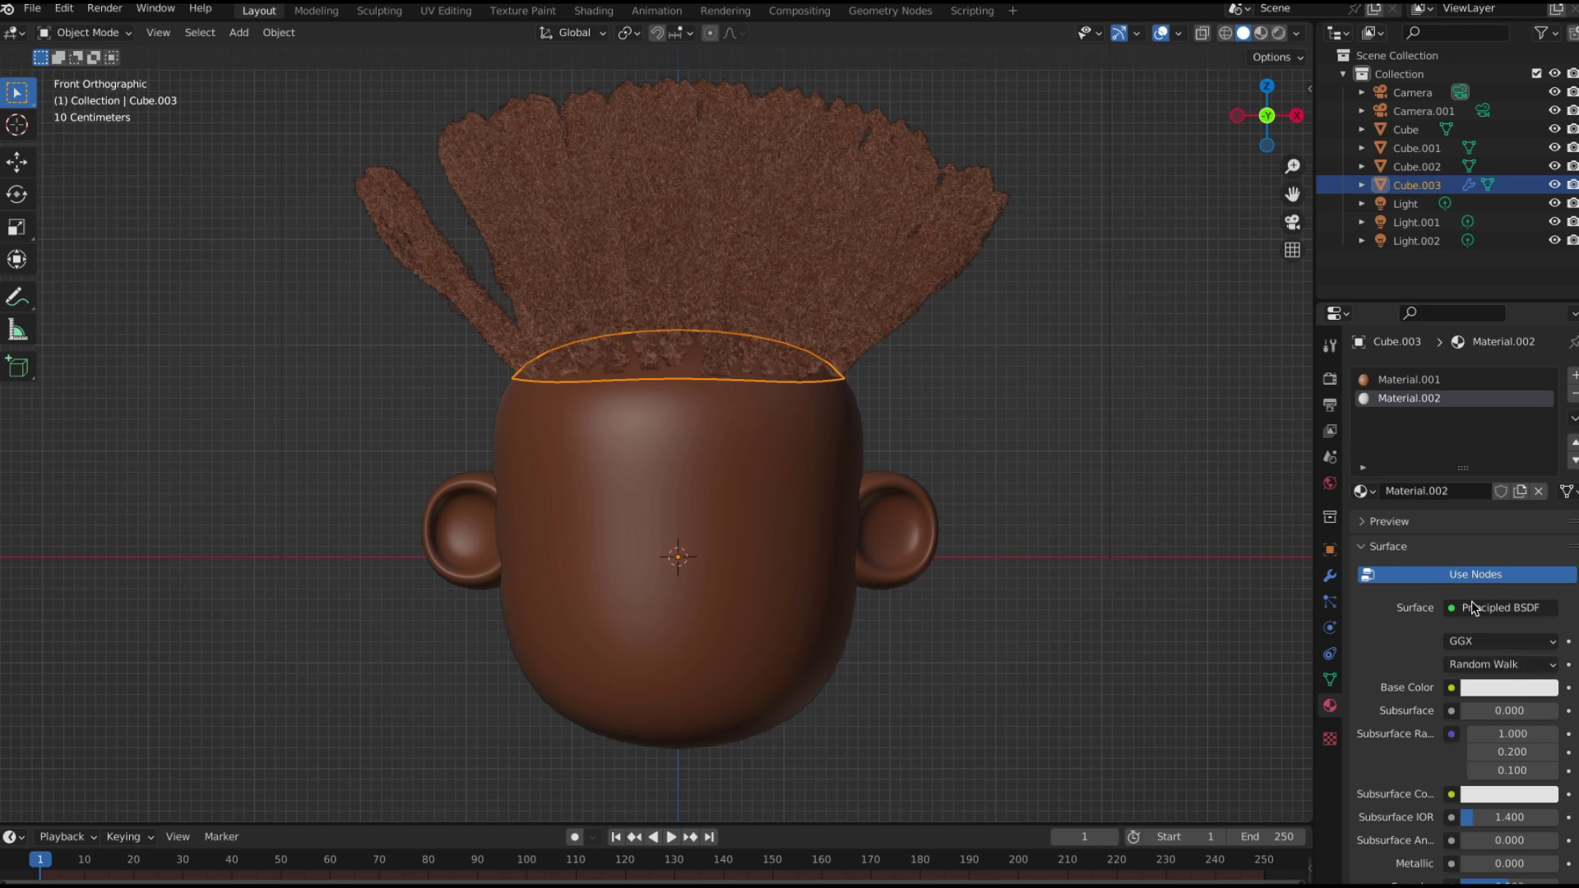
click(1507, 689)
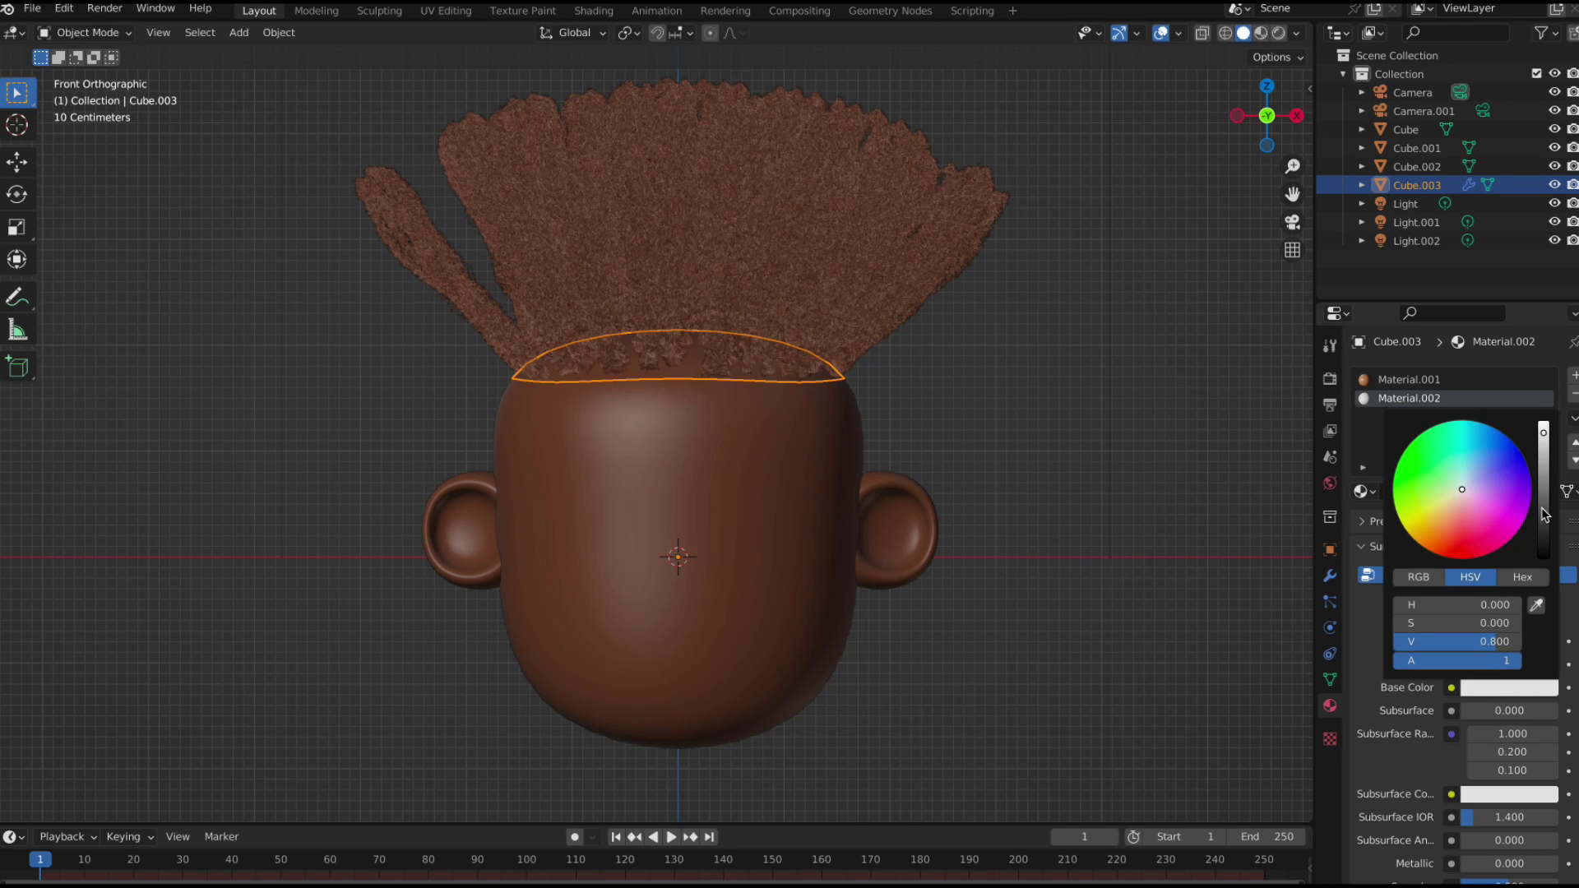
drag(1543, 515, 1543, 559)
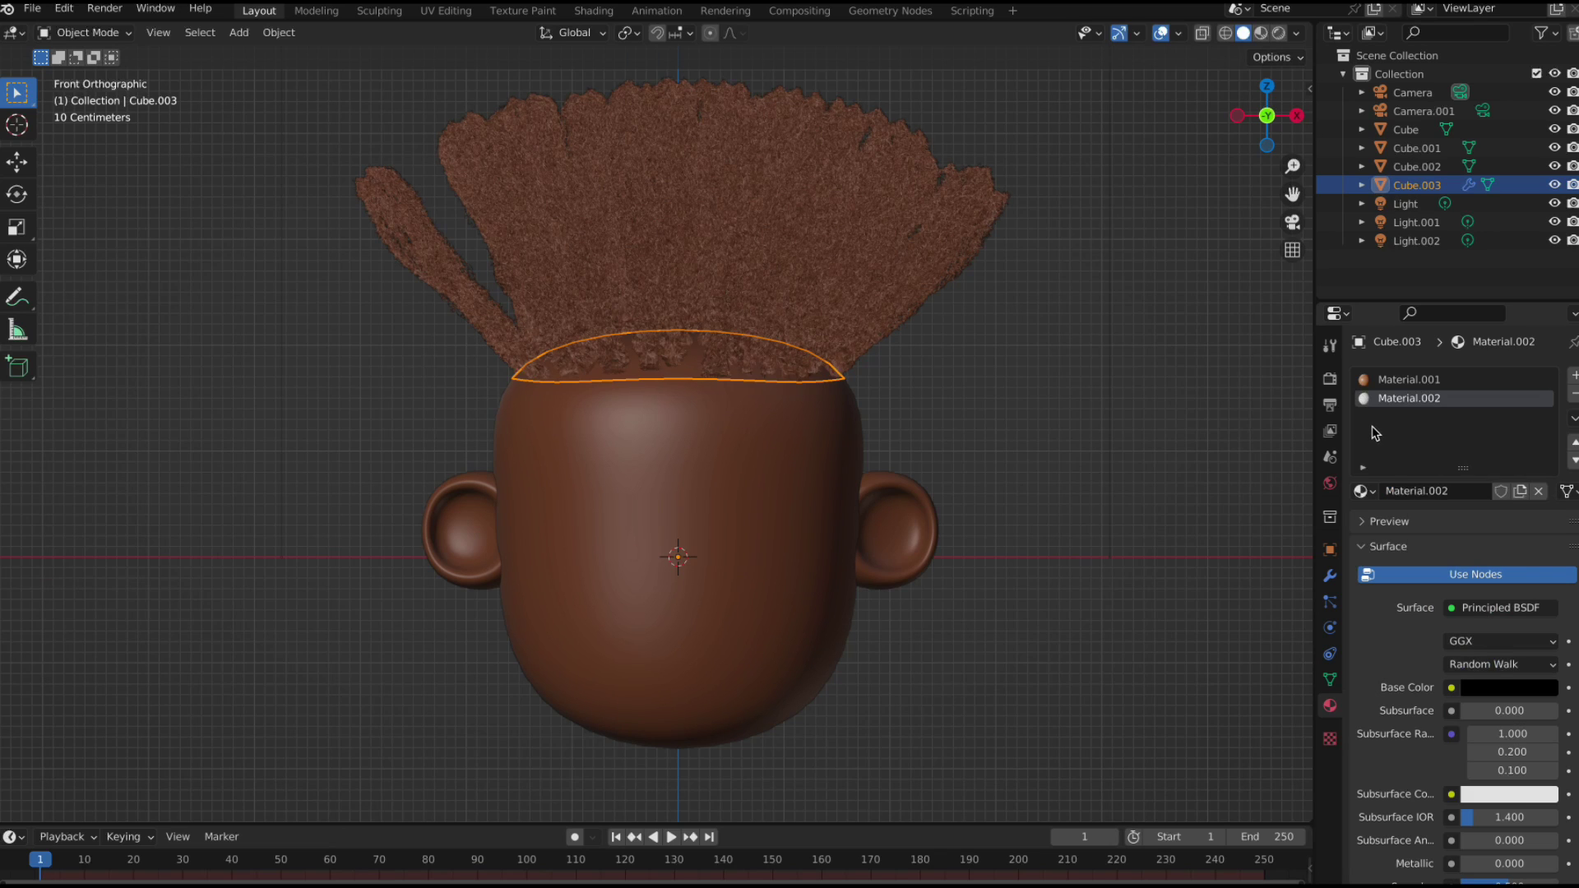
click(1388, 381)
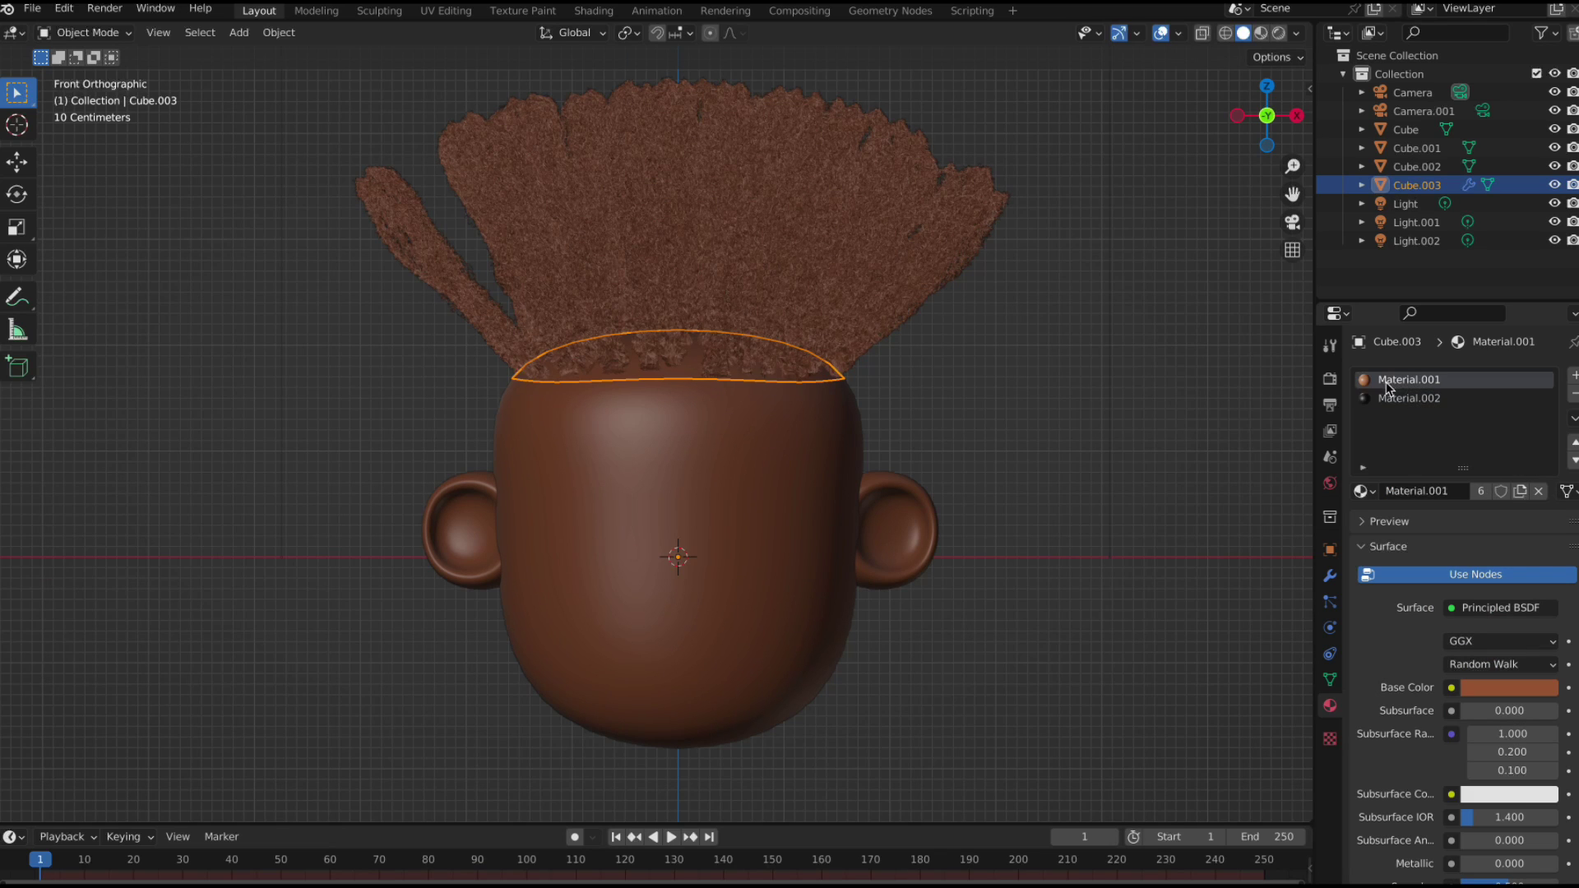
click(1572, 395)
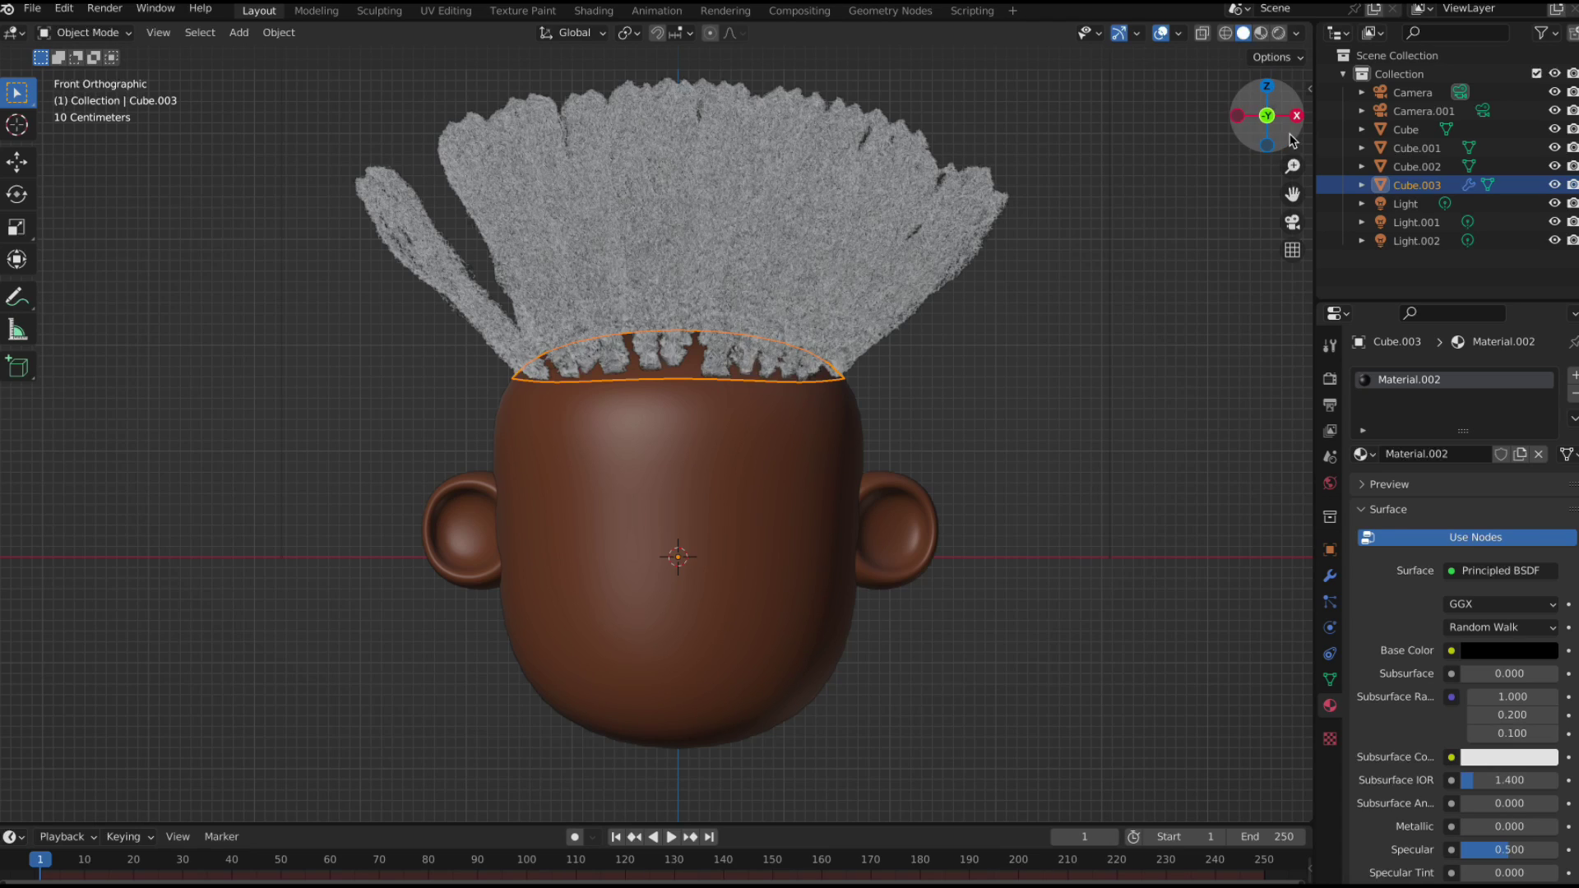
Reselect Cube.003, unlink its material, and give it a fresh black Material.003.
drag(1287, 152, 972, 368)
key(KP_1)
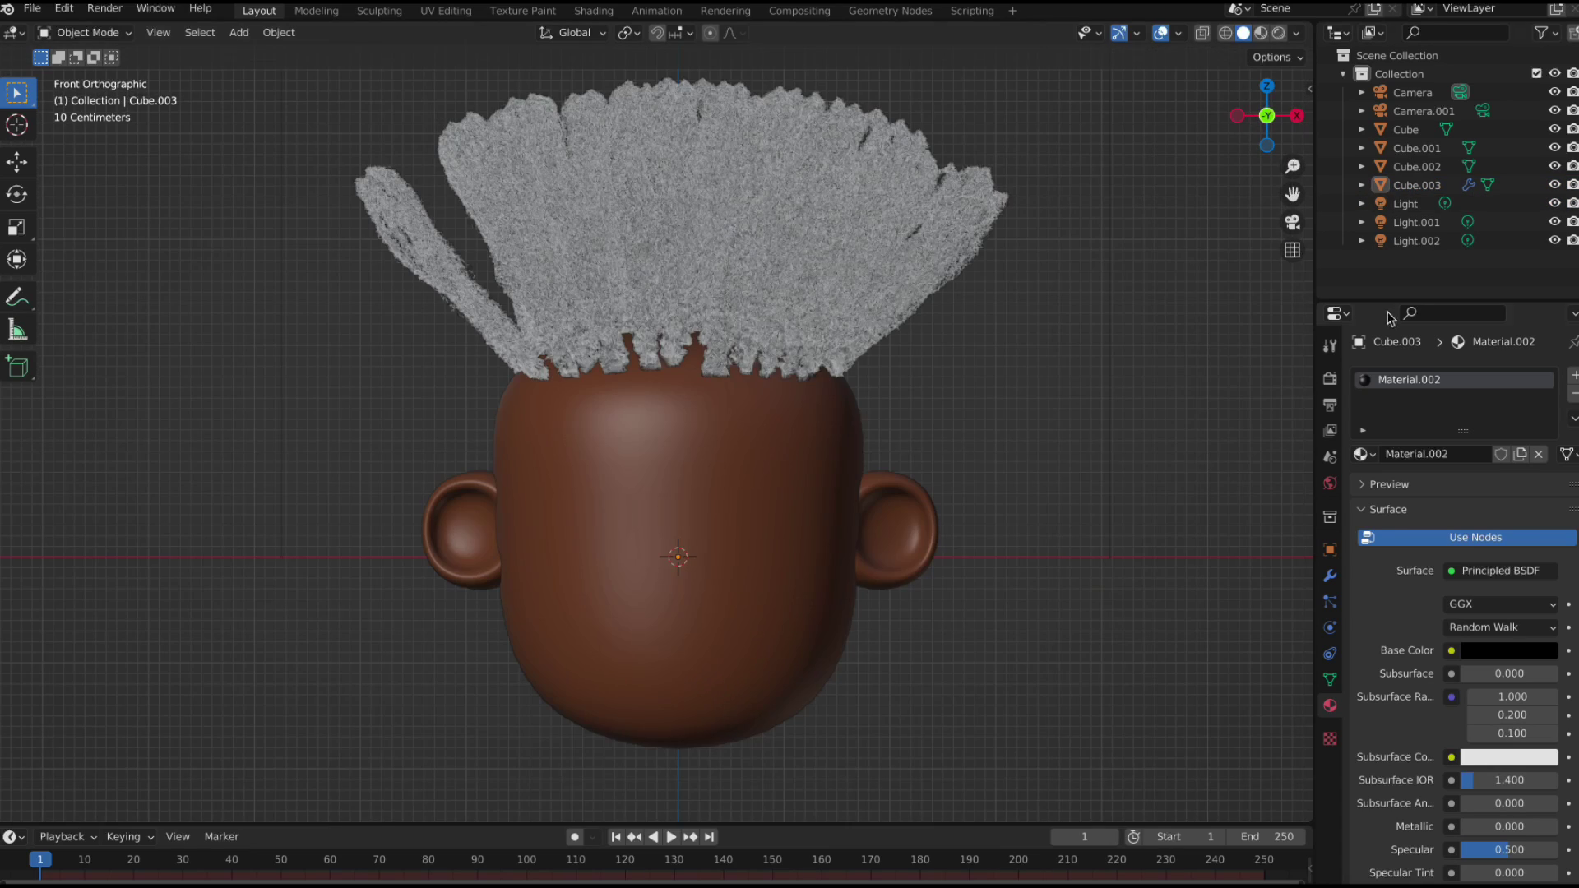
click(795, 393)
click(816, 375)
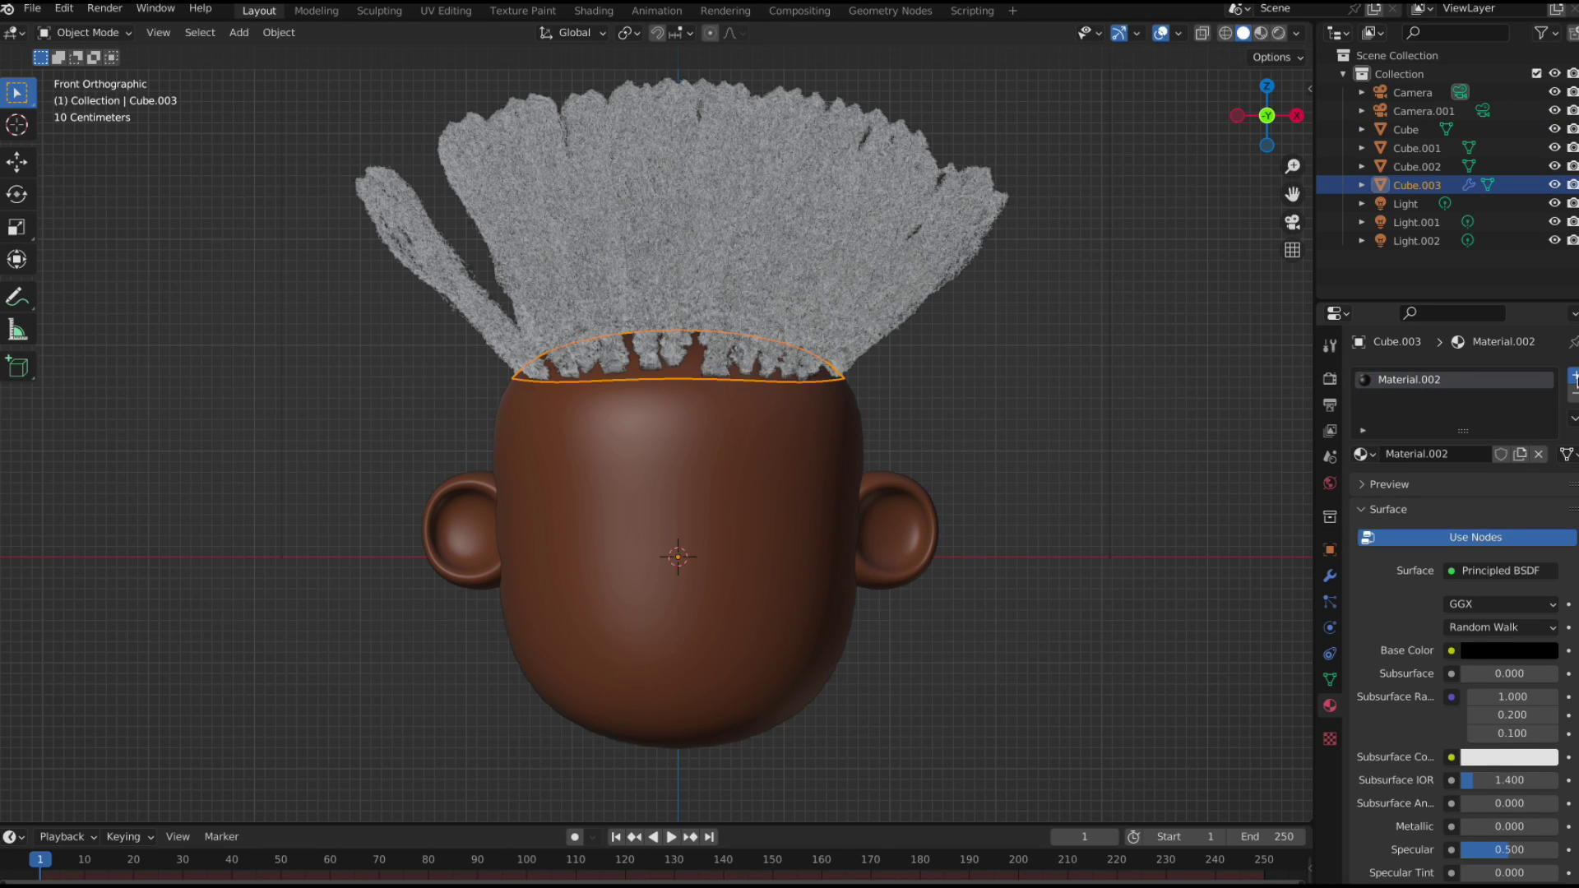
click(1573, 376)
click(1573, 393)
click(1573, 375)
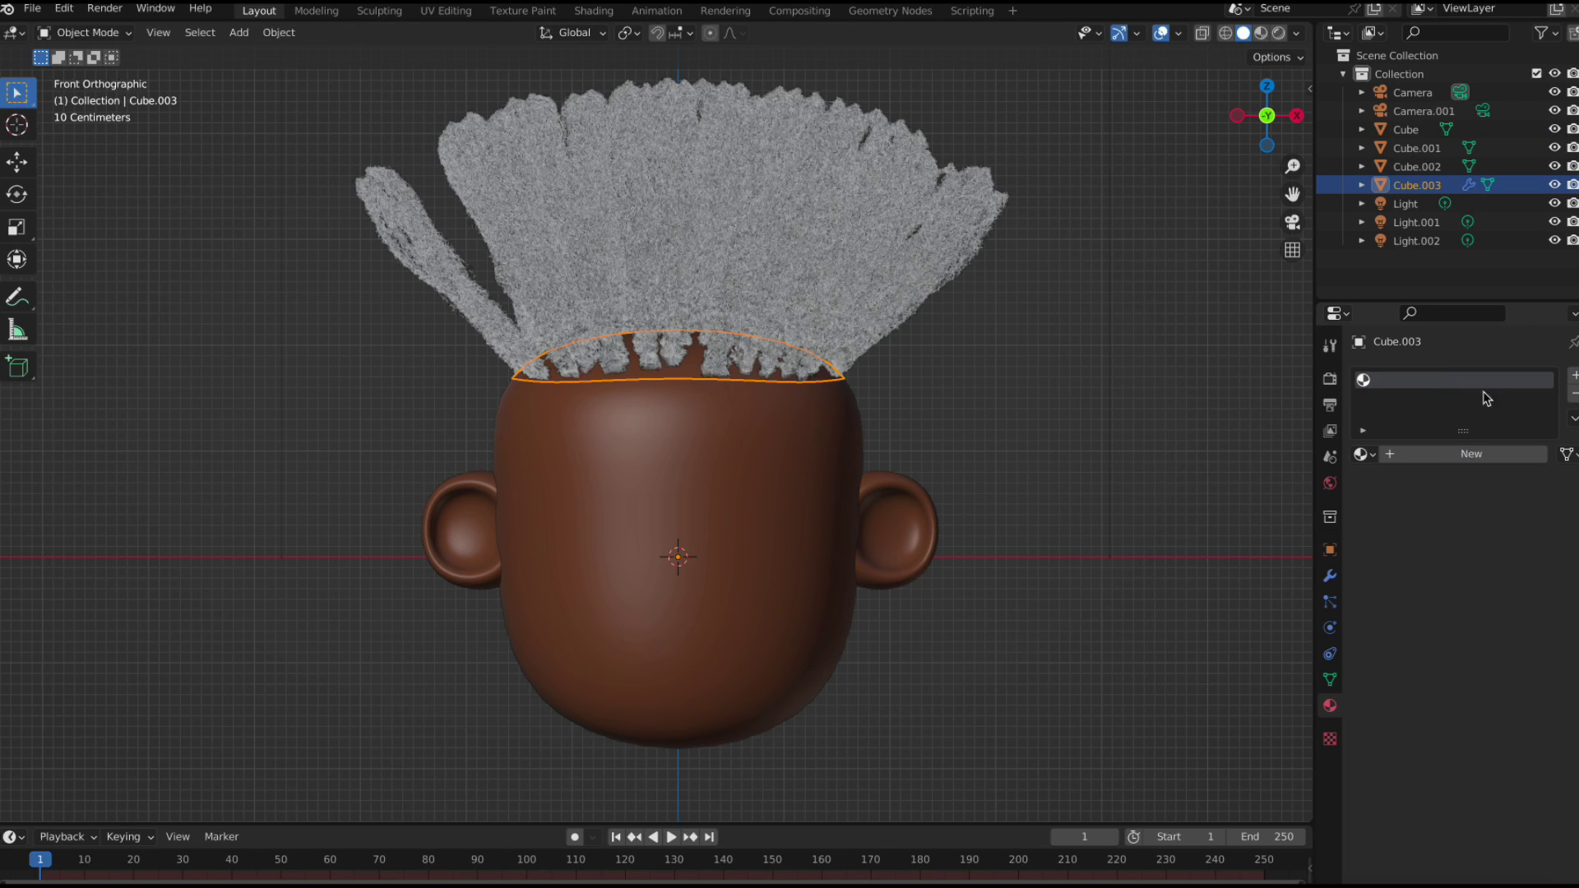
click(1444, 454)
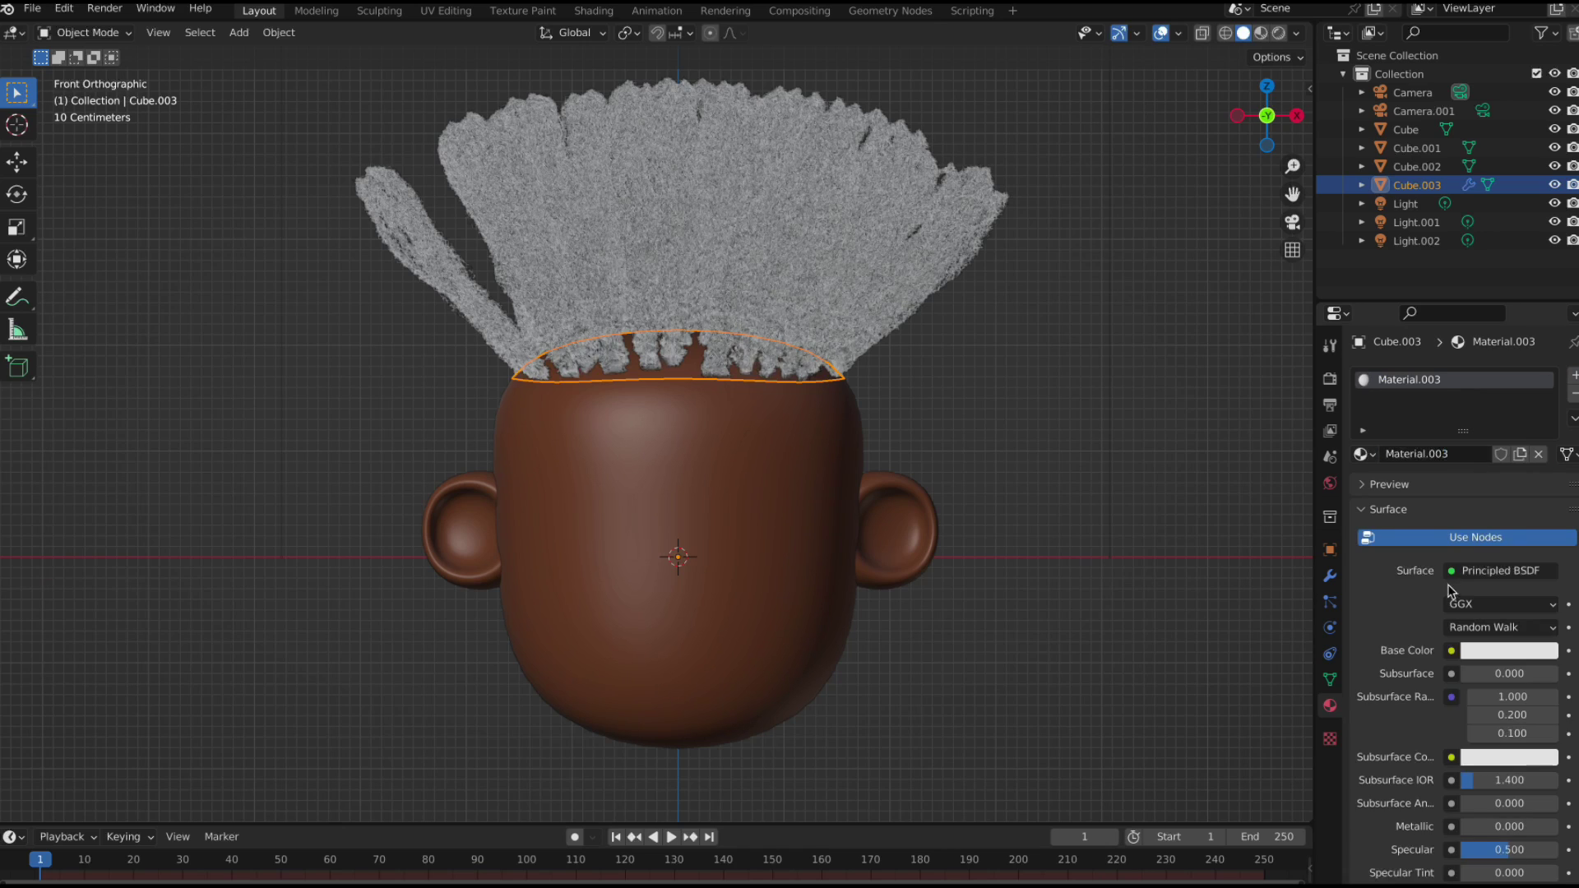
click(1505, 651)
drag(1544, 456, 1470, 522)
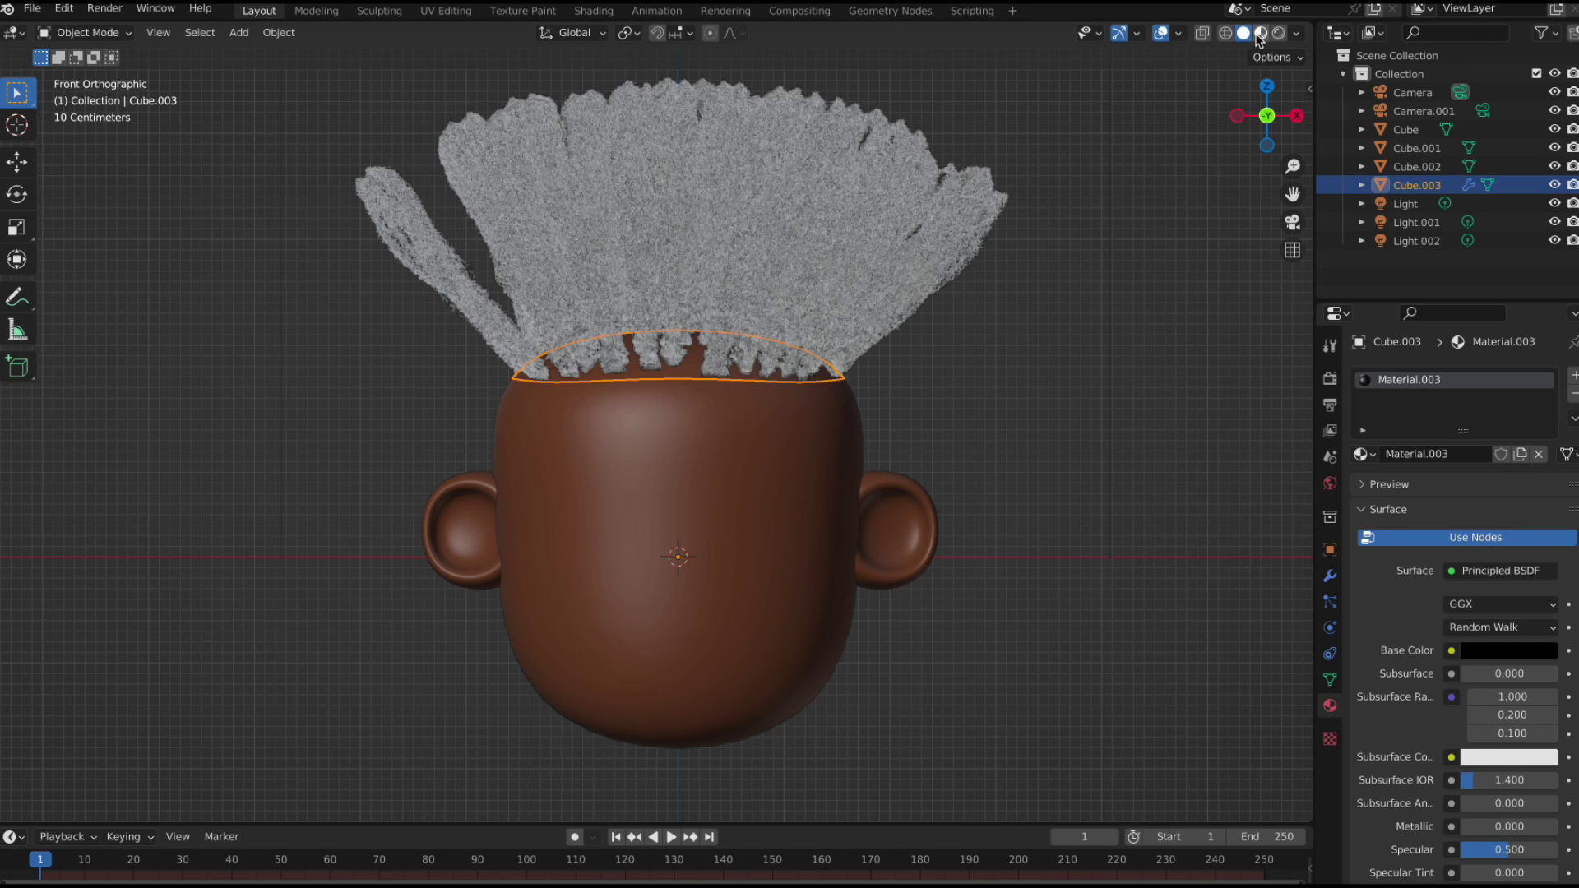
click(1259, 35)
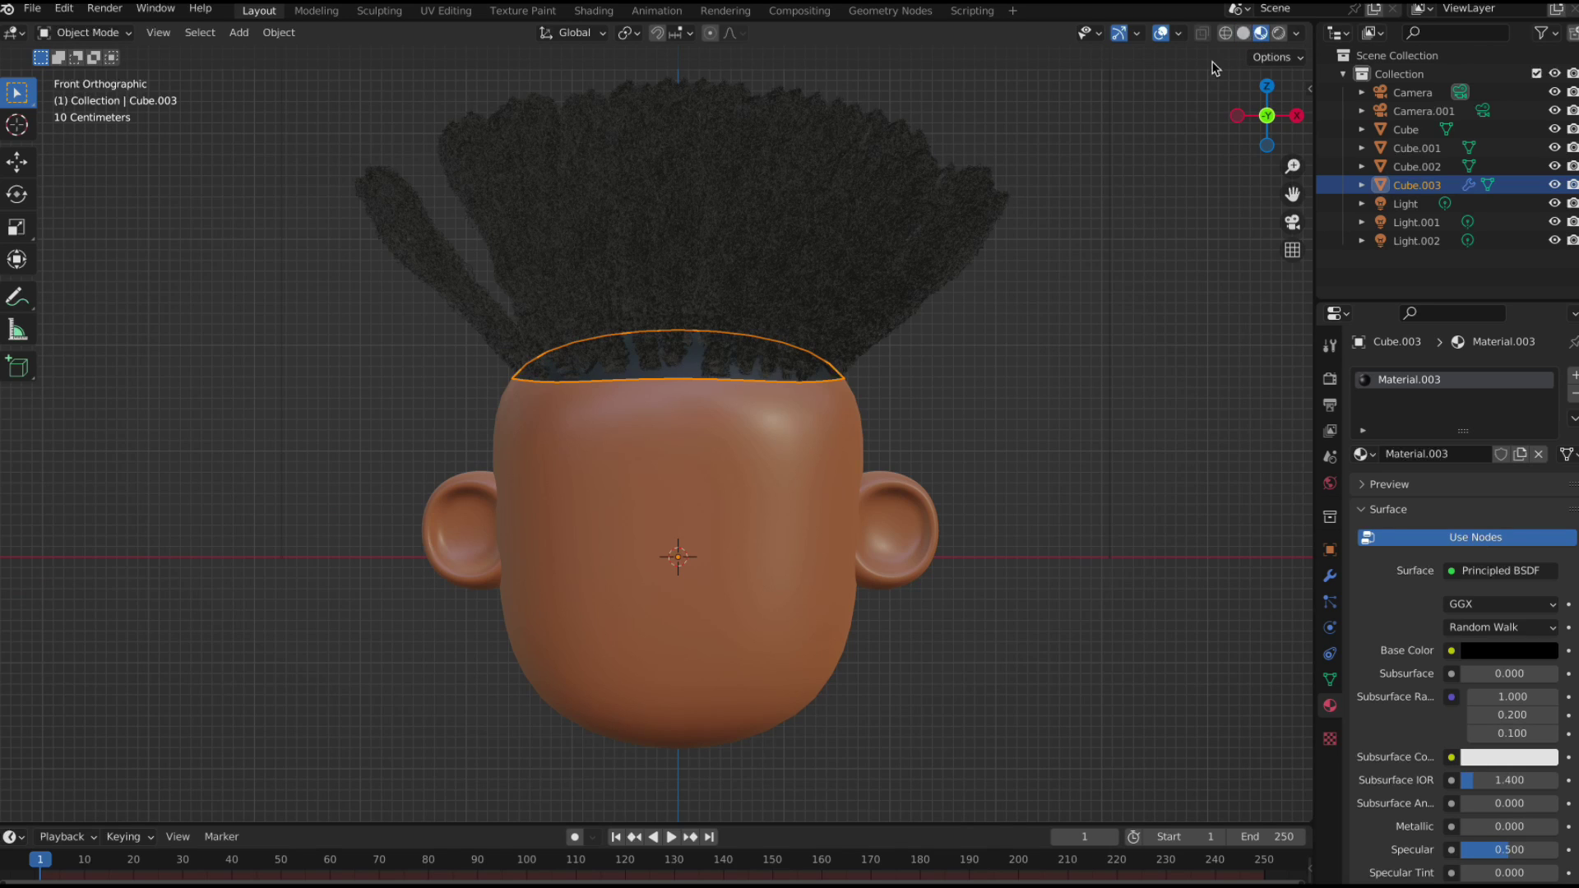
click(1244, 36)
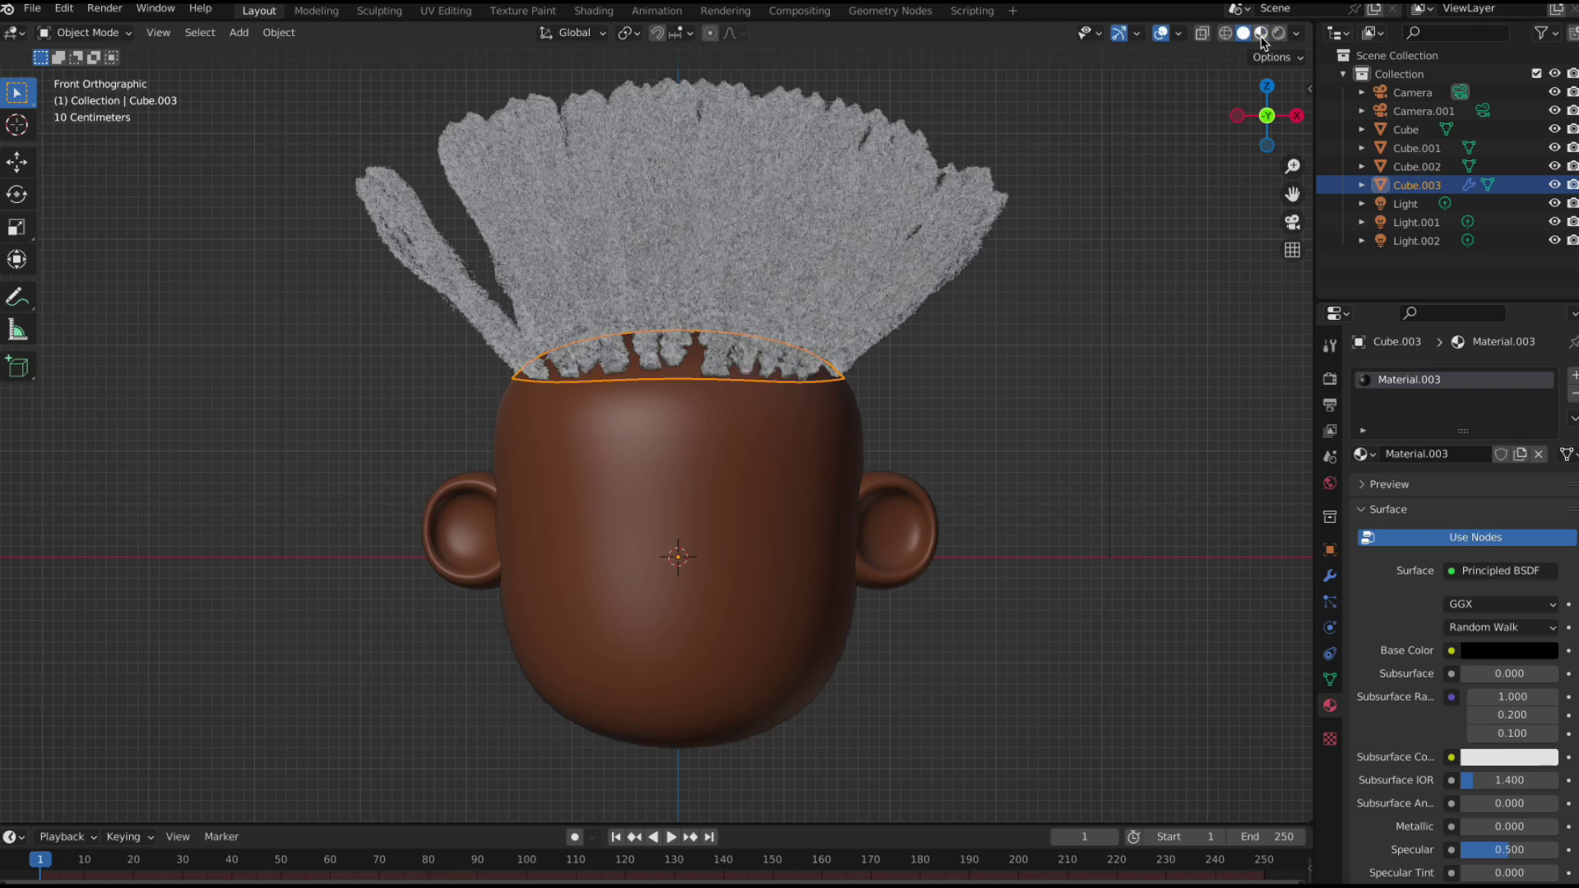
click(1260, 36)
click(1244, 34)
click(1262, 35)
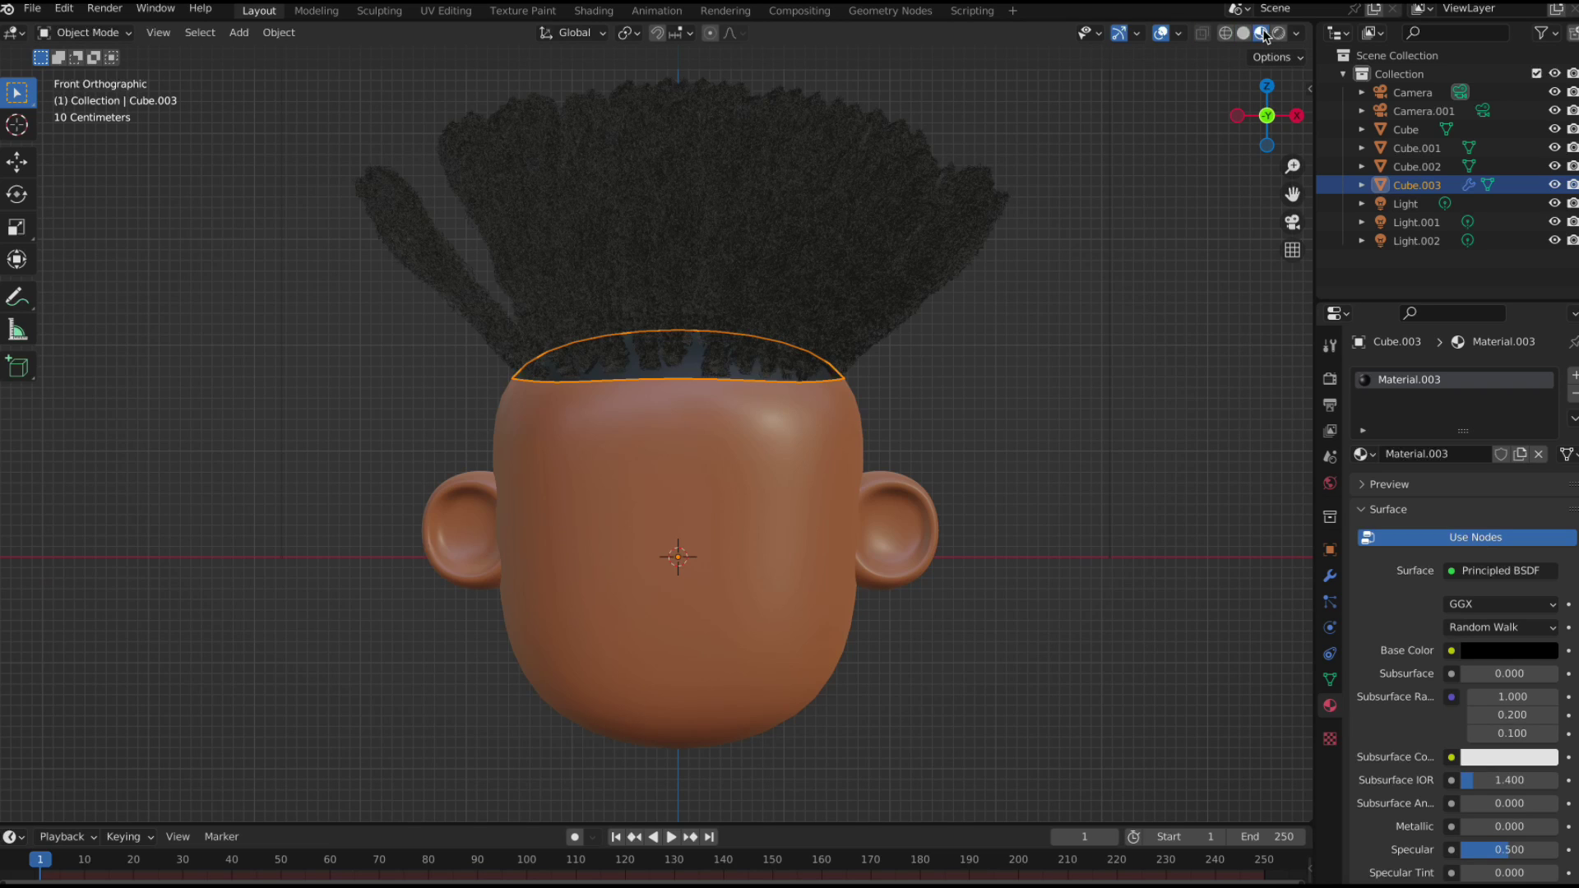
drag(1267, 112, 1264, 125)
click(1262, 129)
click(671, 842)
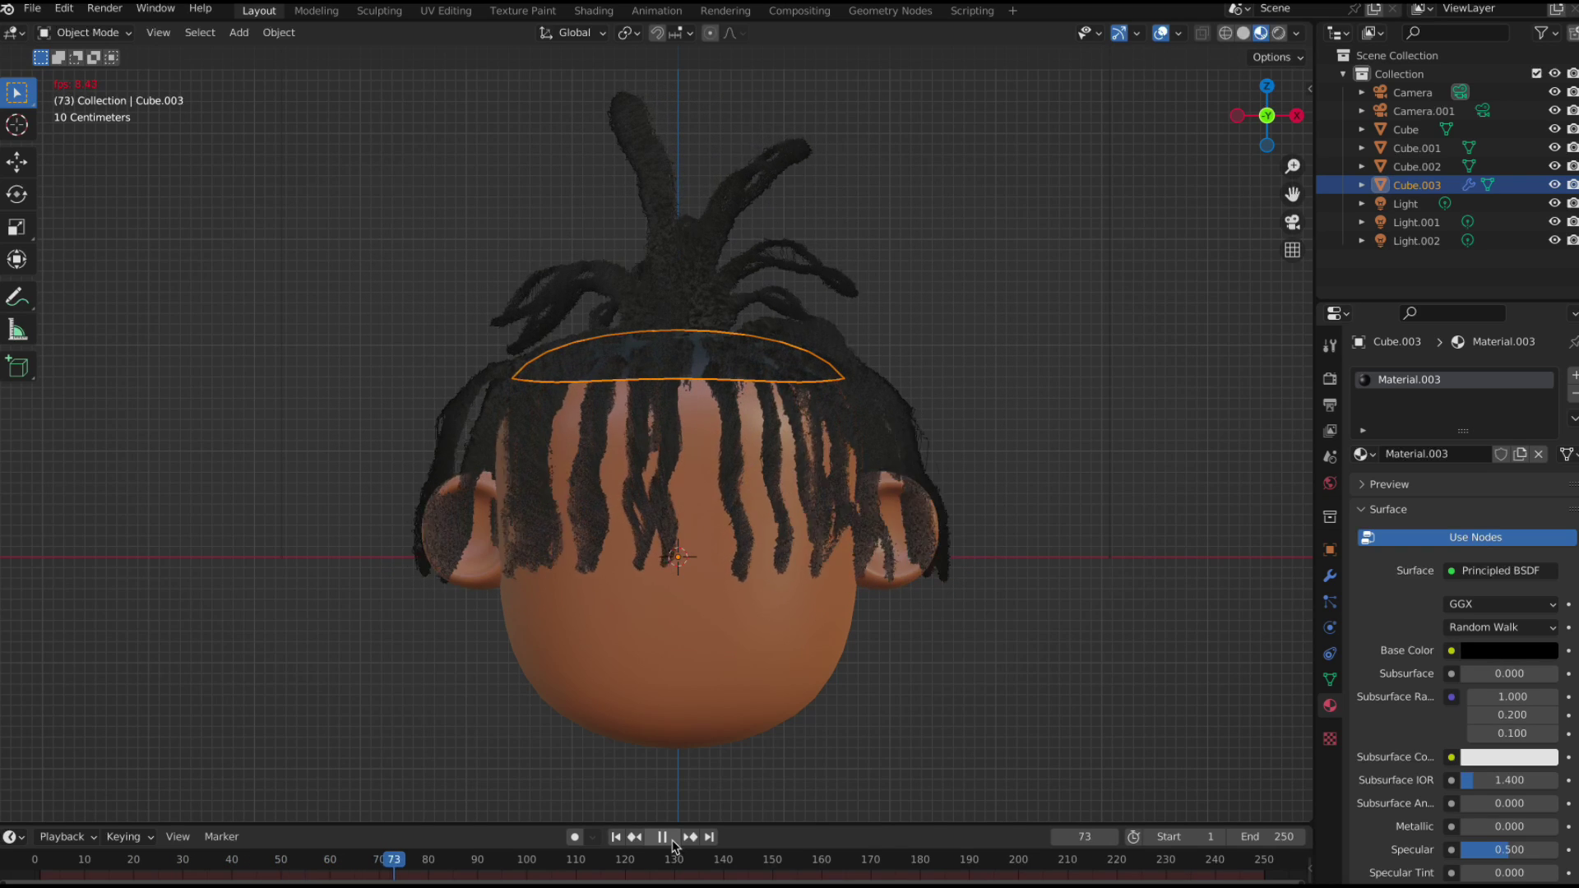
click(667, 837)
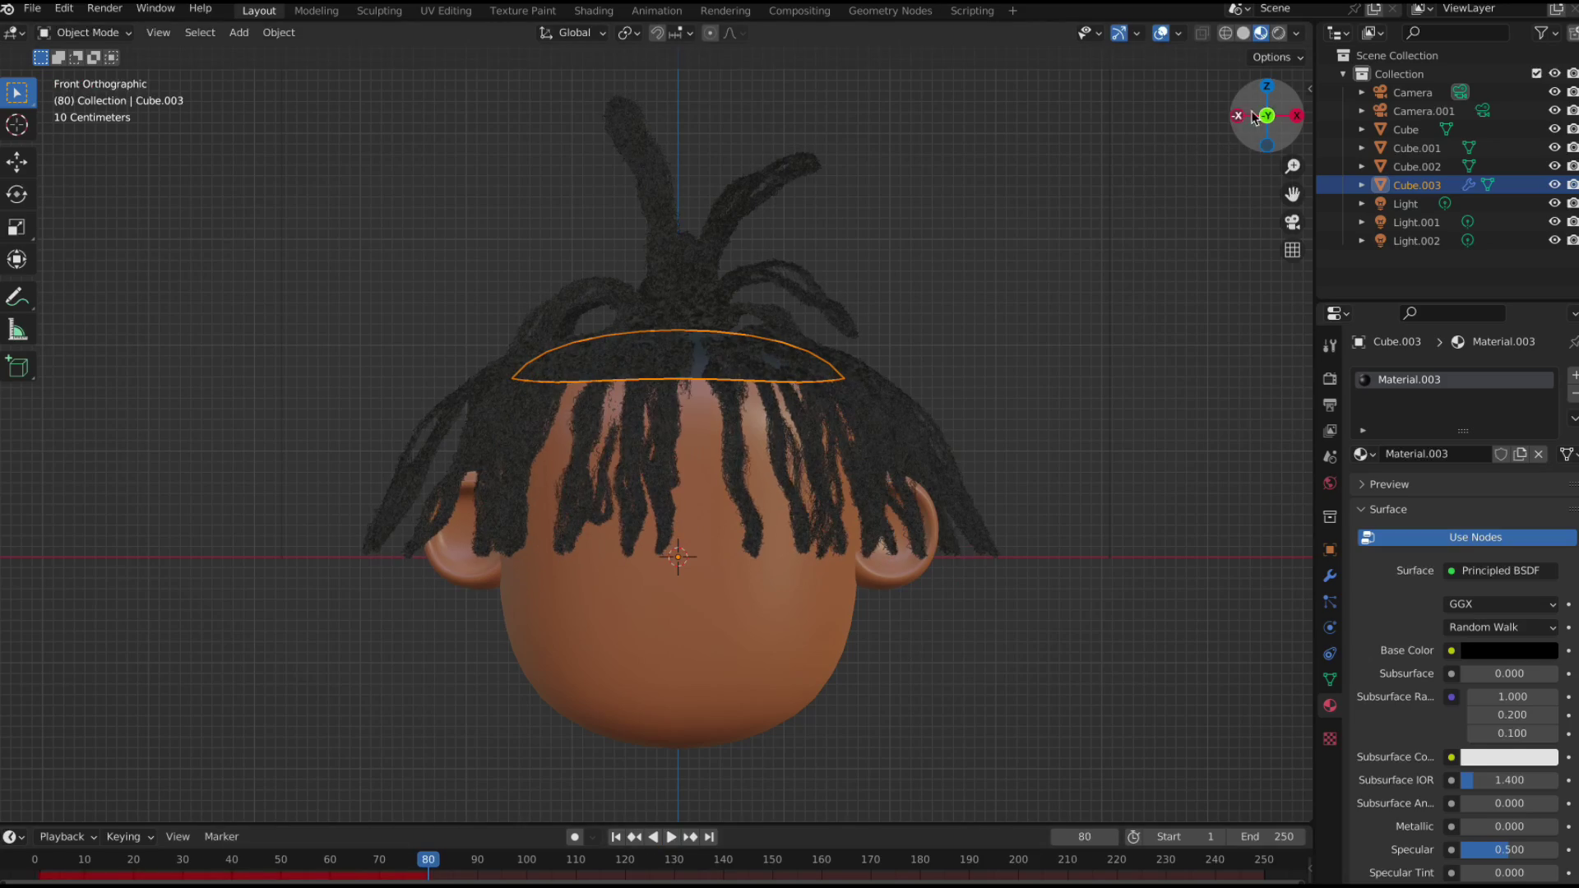
drag(1266, 116, 1118, 181)
key(KP_1)
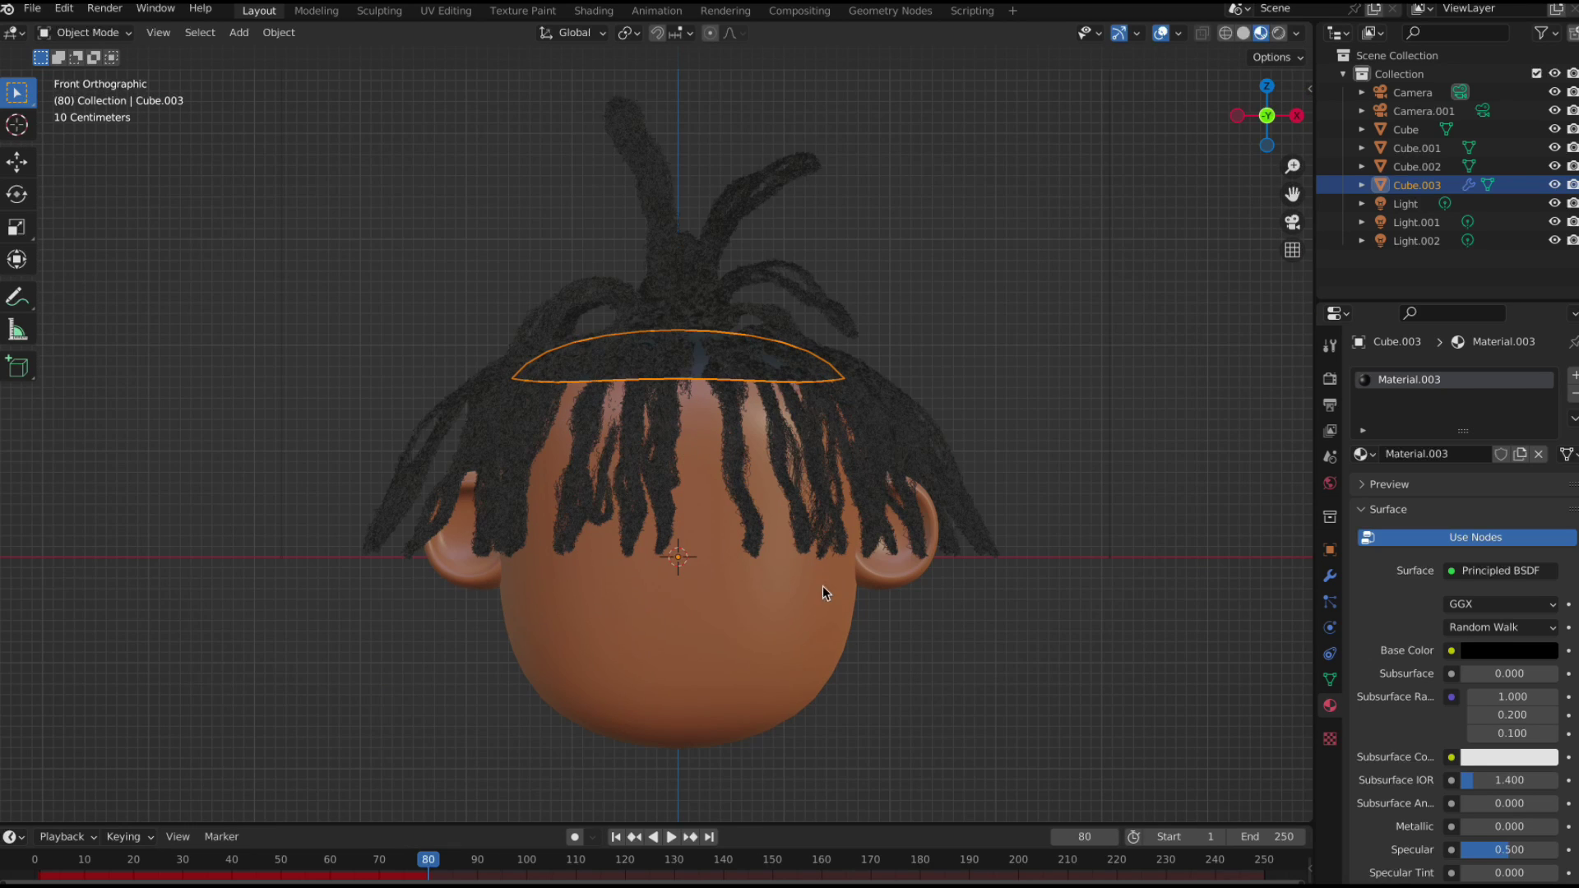
key(shift+Left)
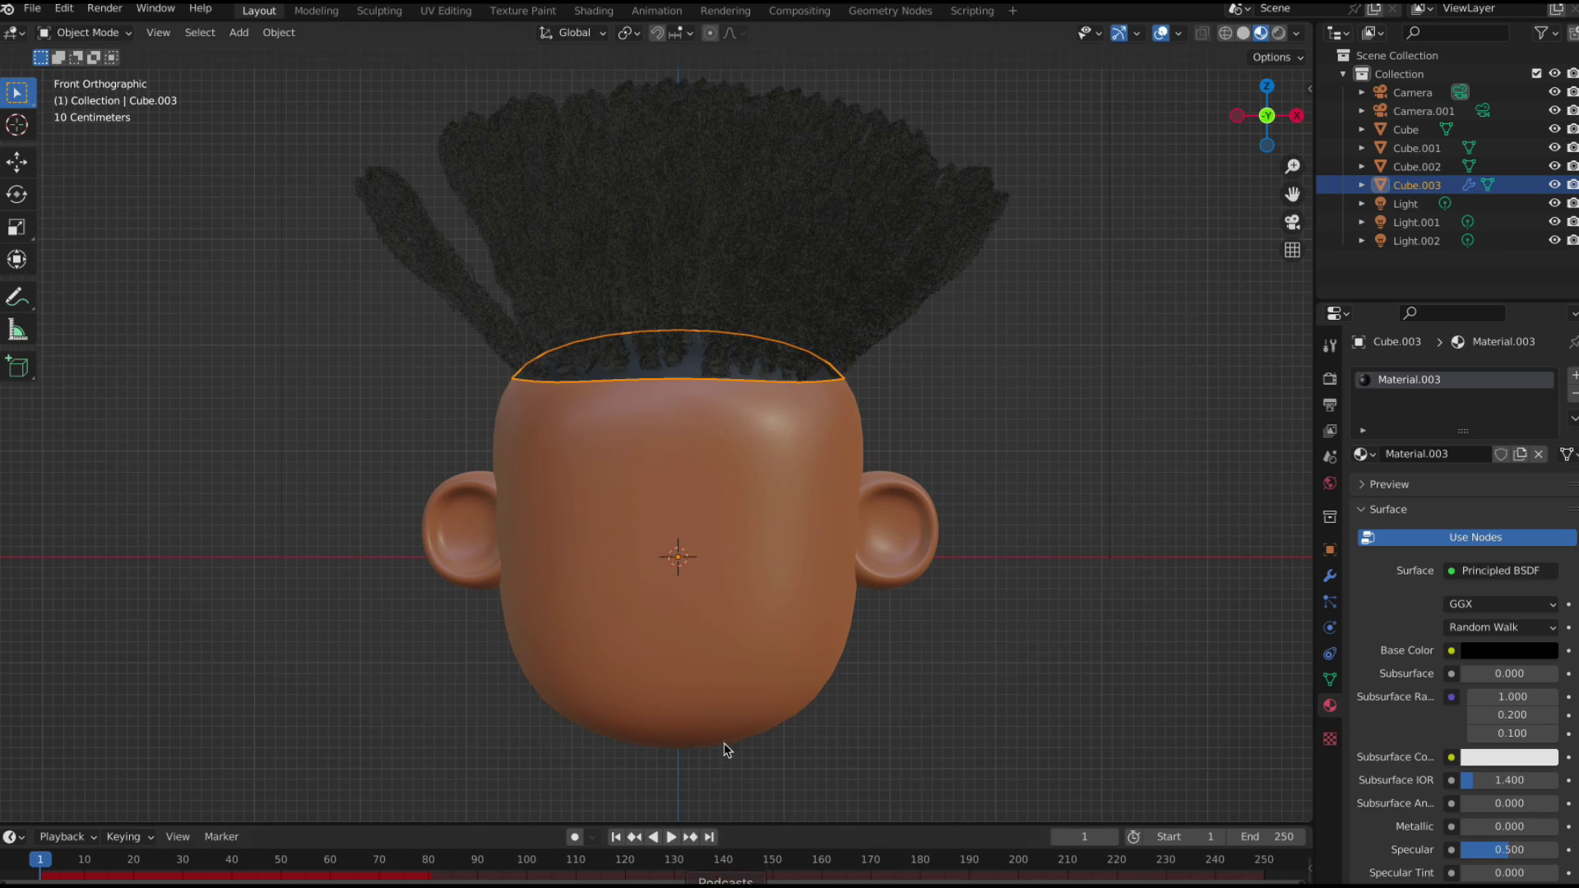
Give the head Cube Collision physics and replay the hair simulation.
click(699, 584)
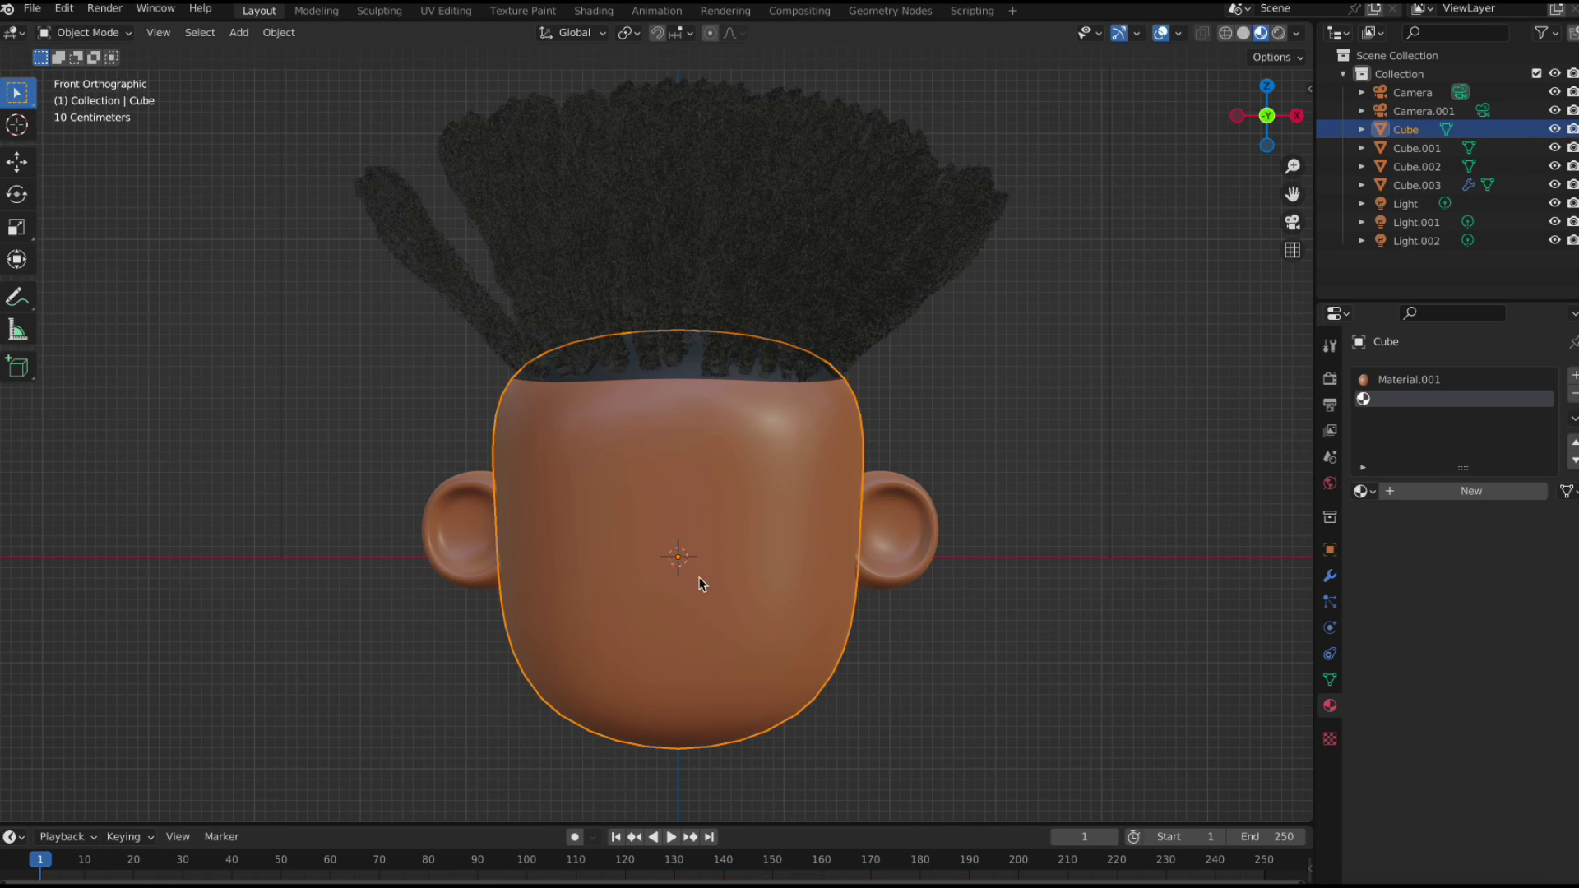
click(1330, 629)
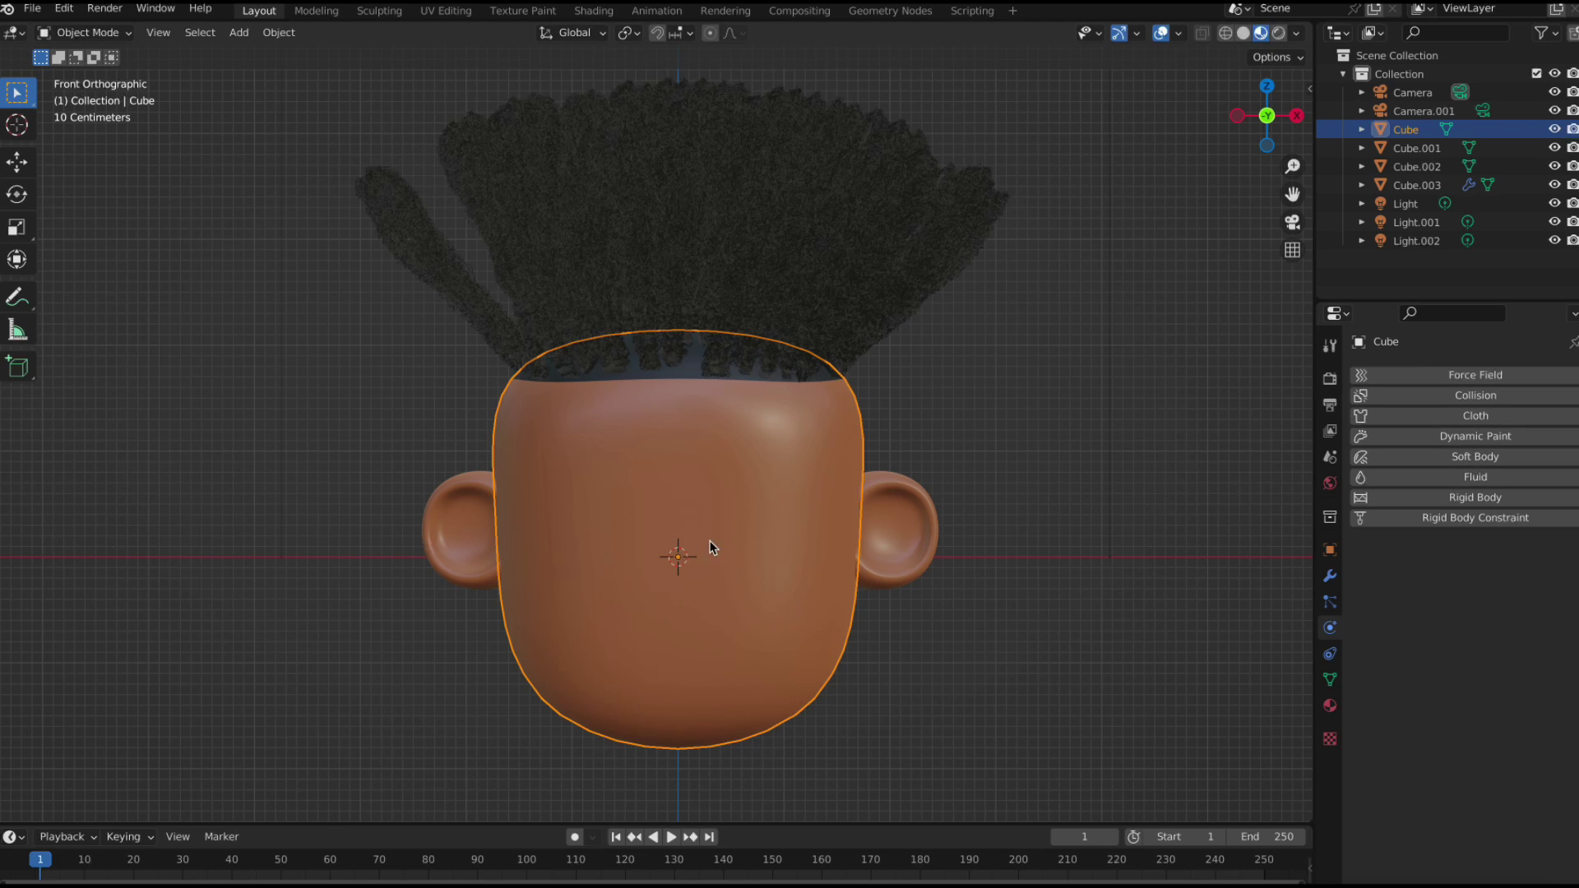
click(1386, 396)
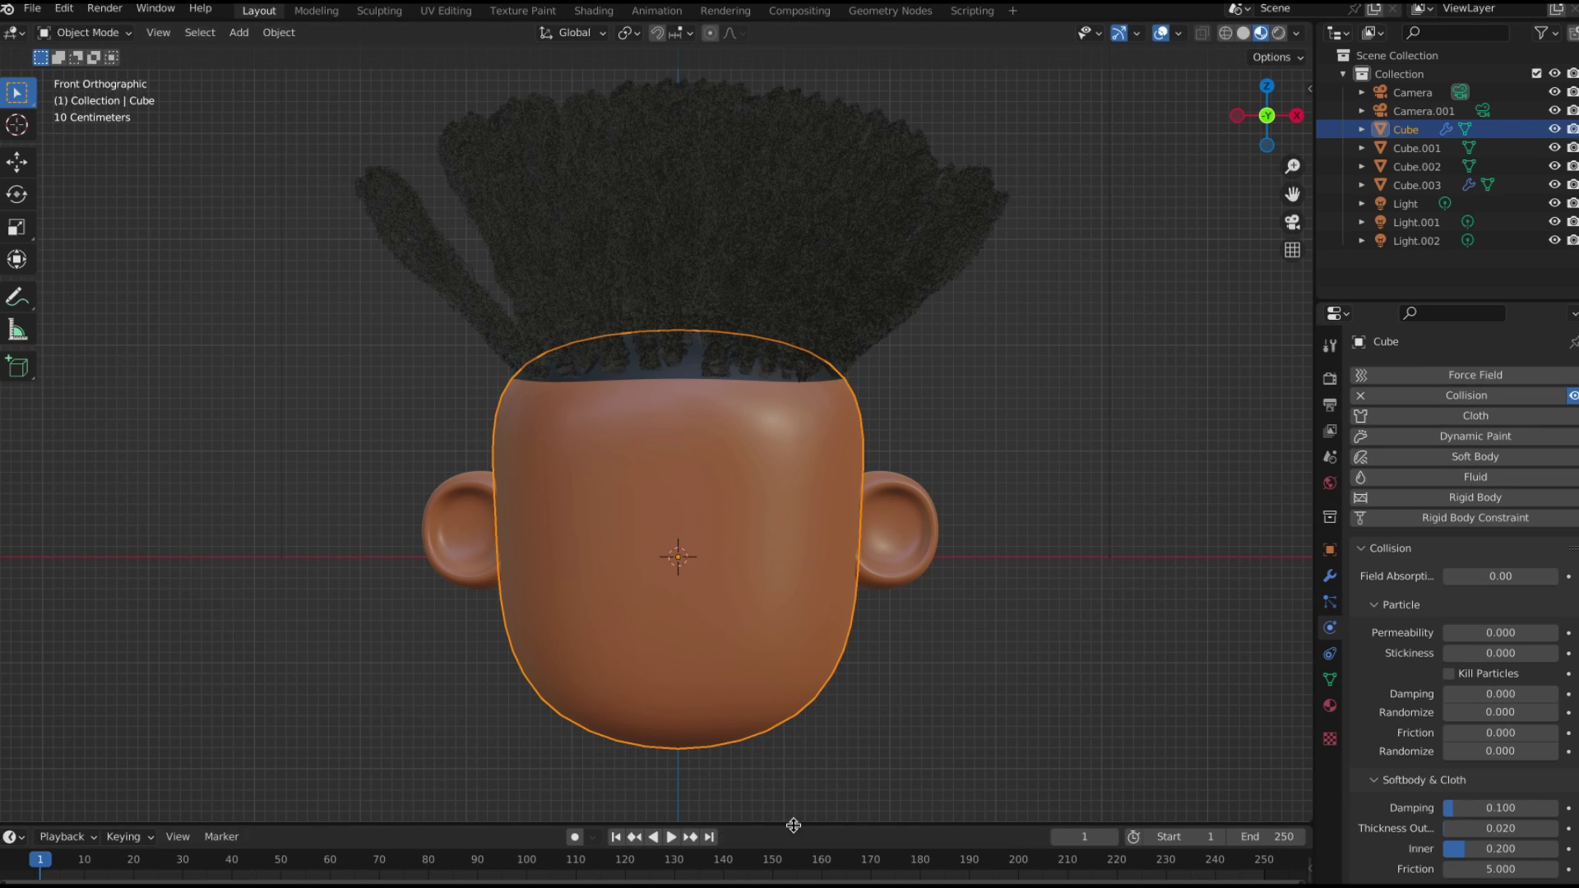
drag(793, 824, 791, 712)
click(665, 724)
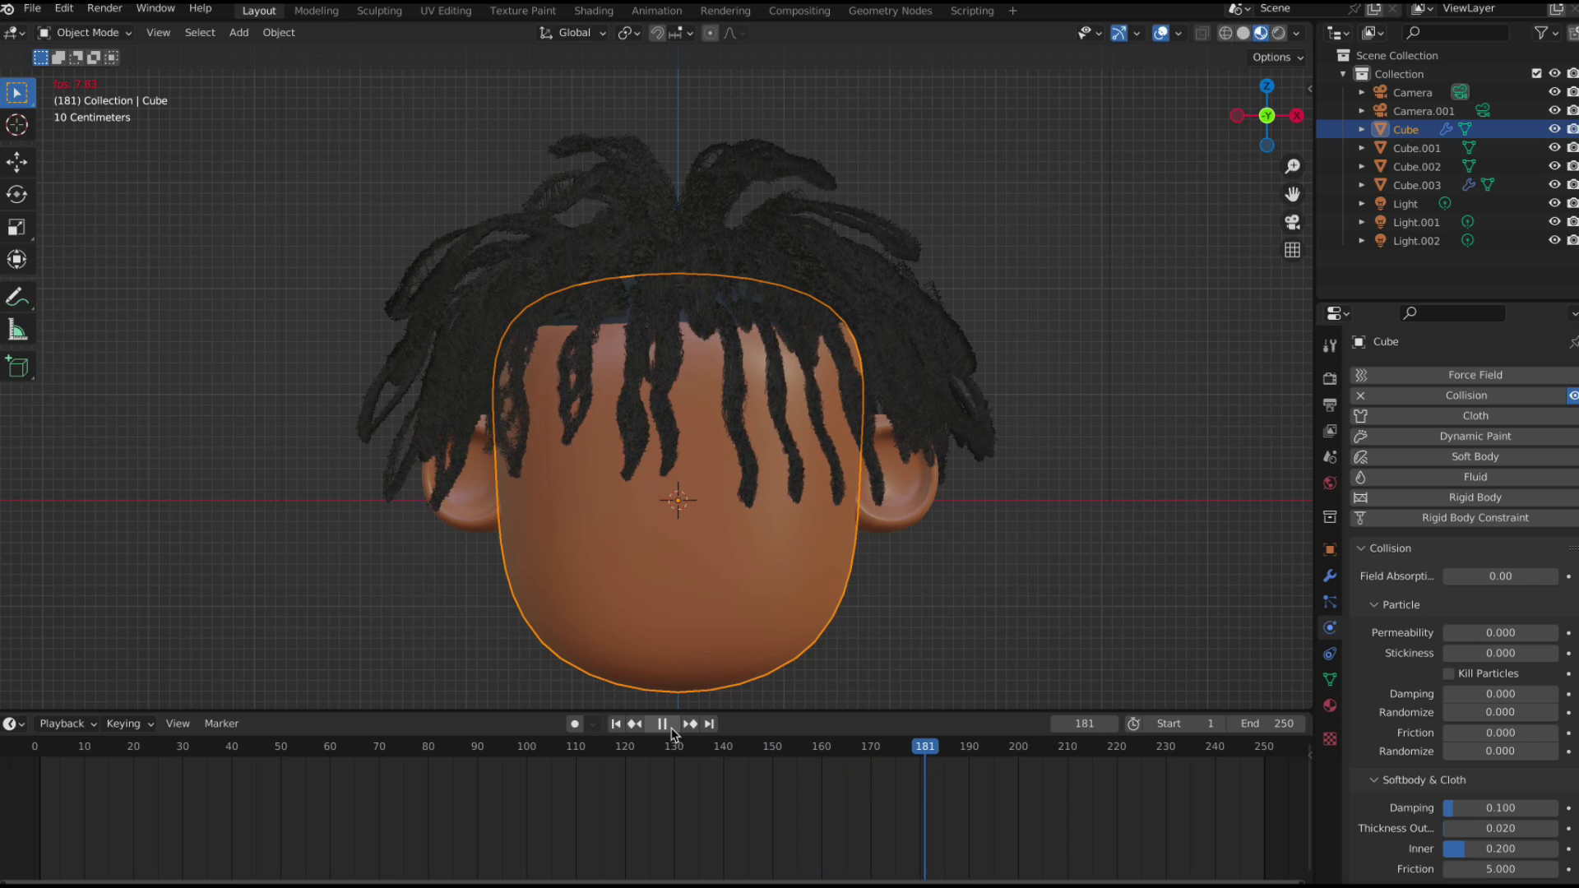
Pause the simulation at frame 193, return to front view, and show the Particles settings.
click(671, 728)
drag(1245, 135, 1279, 120)
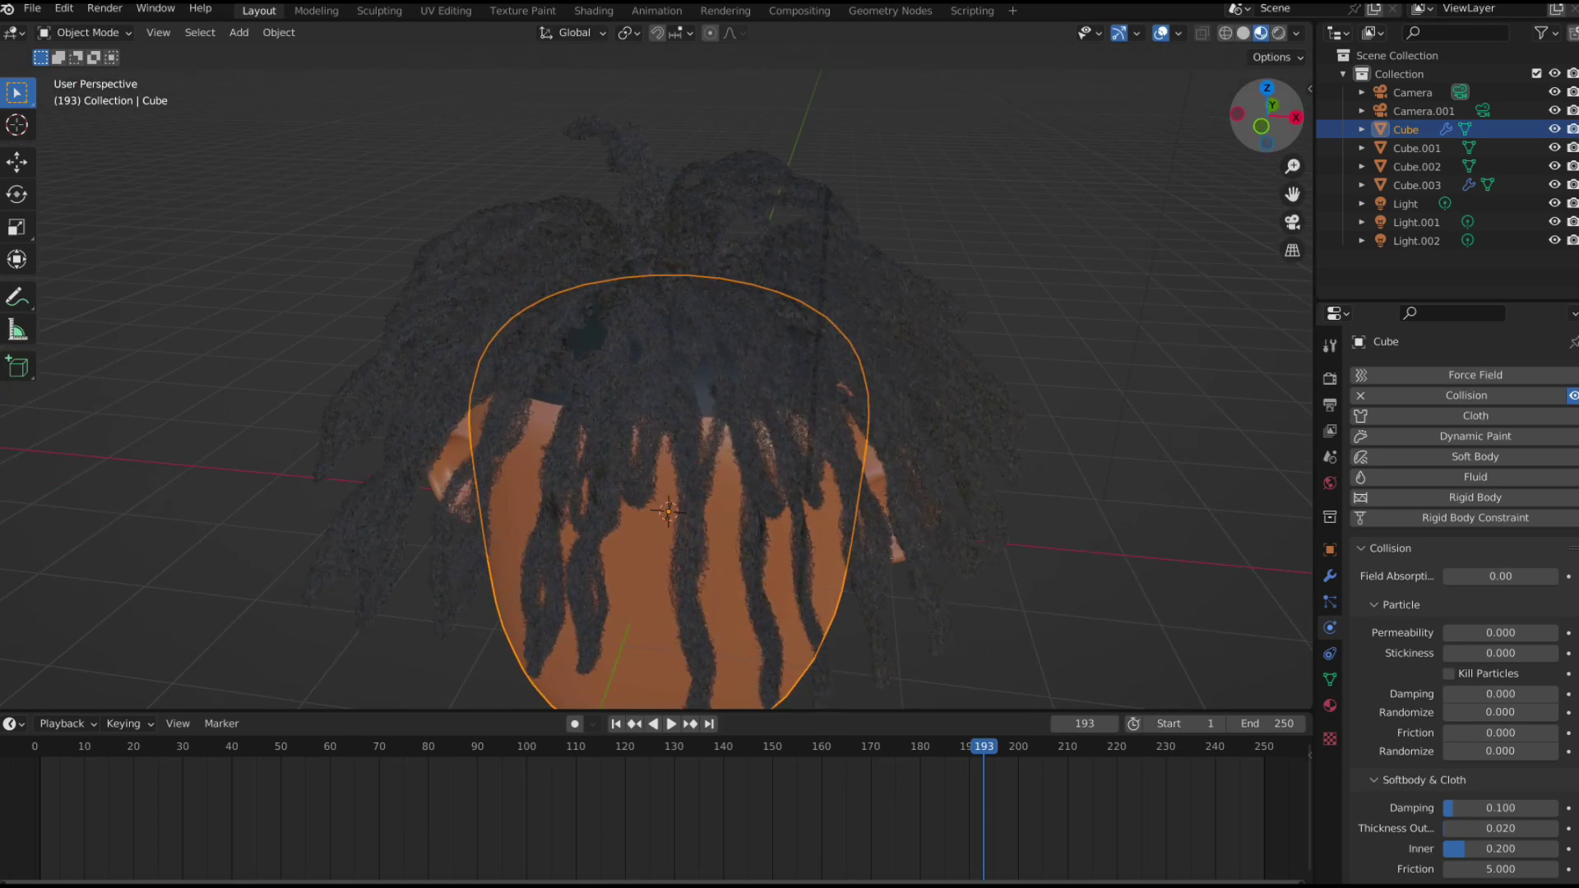
click(1260, 126)
scroll(857, 522, down, 1)
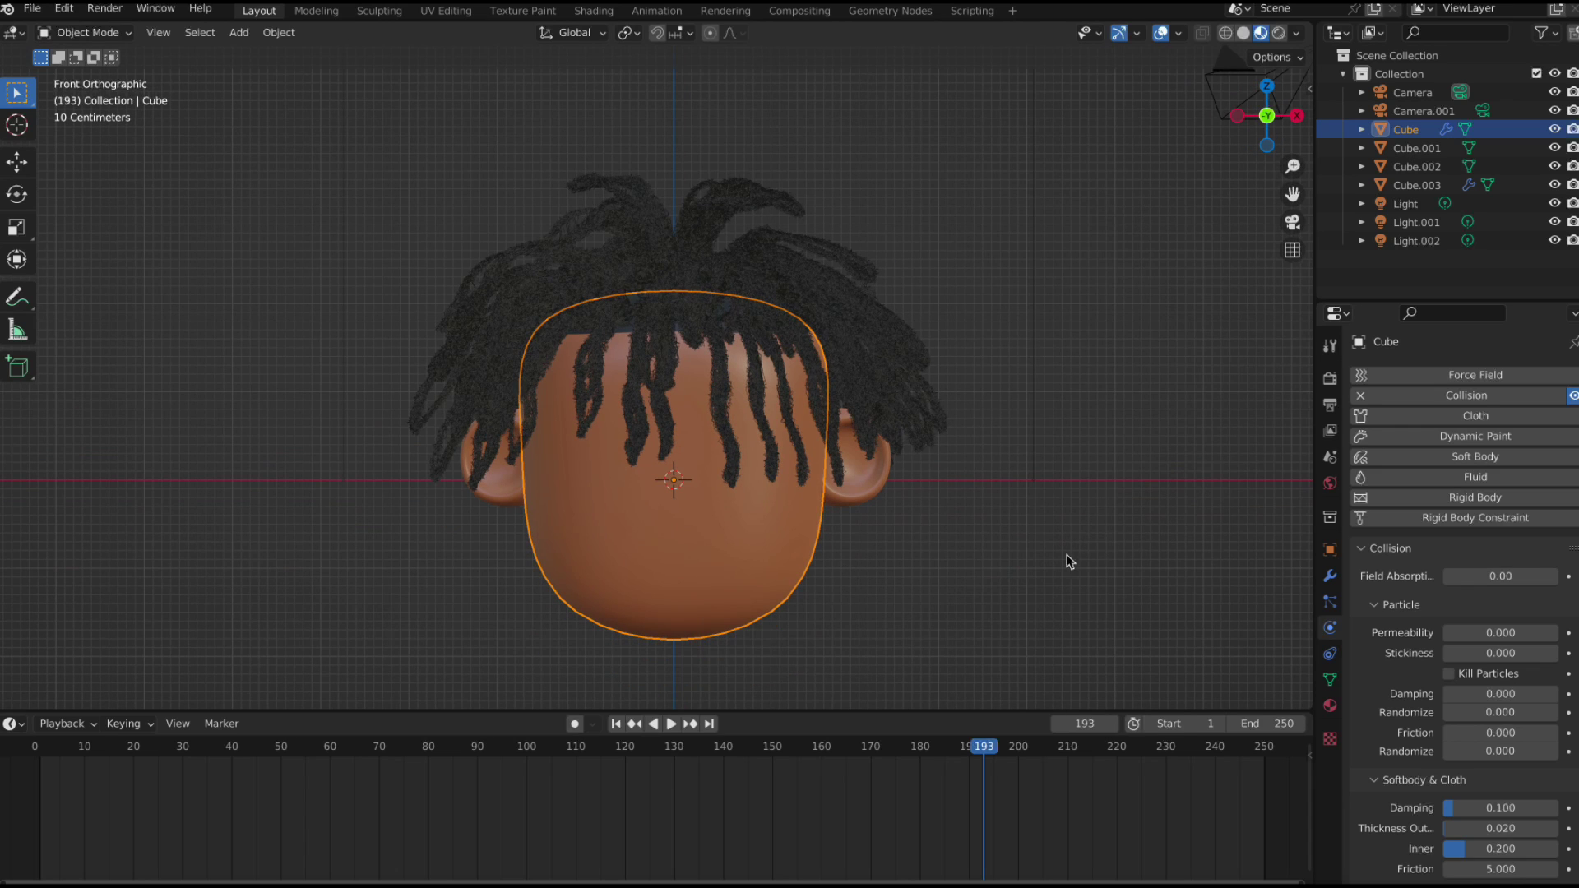
click(1332, 606)
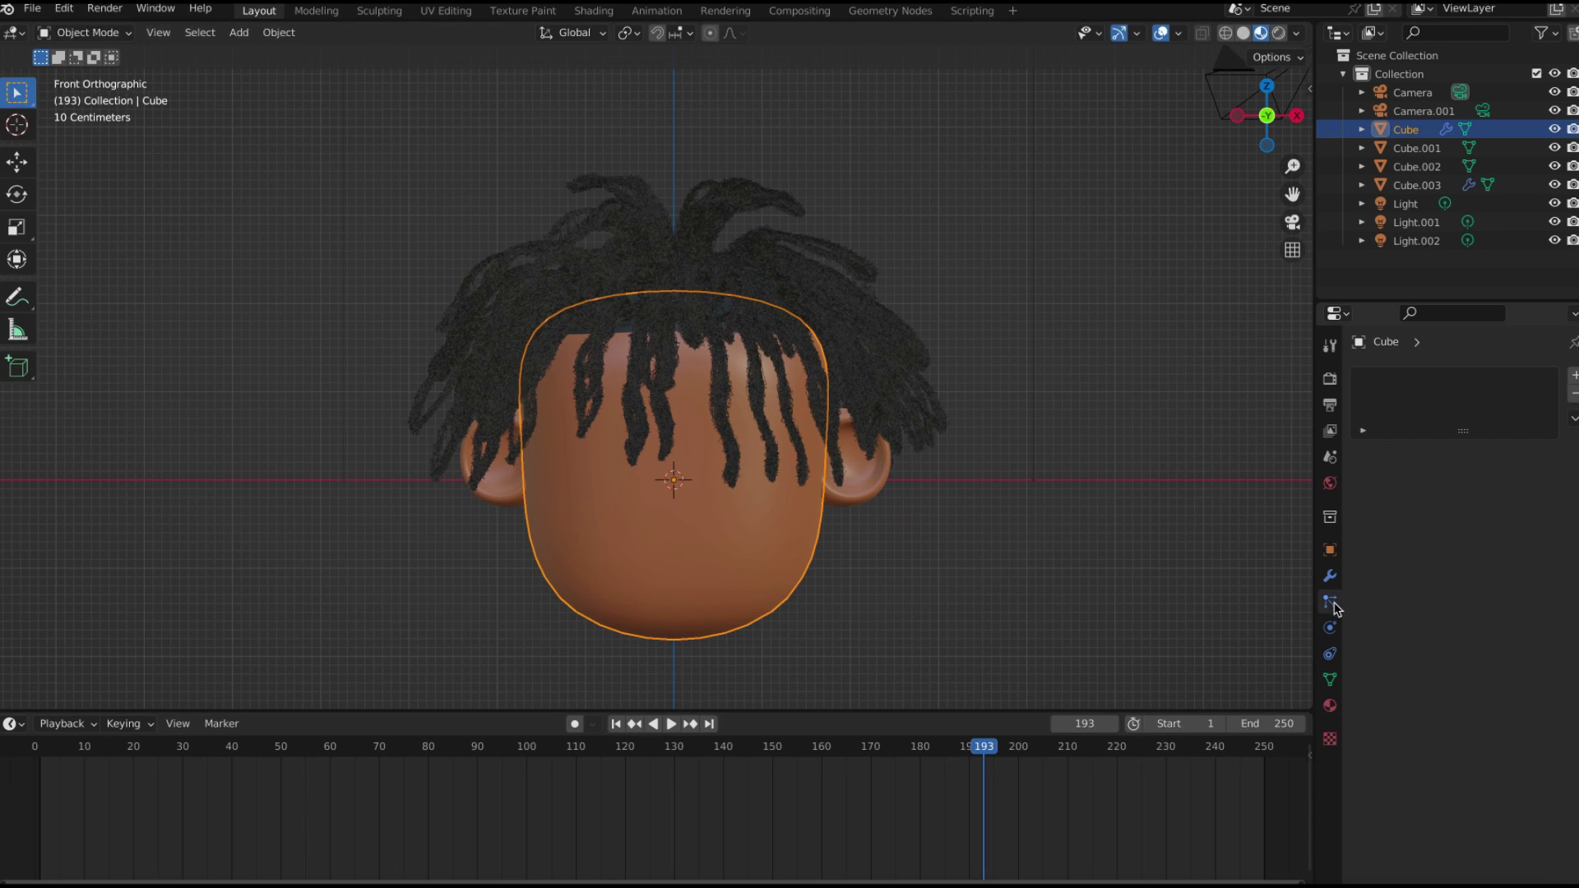
With Cube.003 selected and the timeline at frame 0, set hair length to 1.92 m.
click(747, 337)
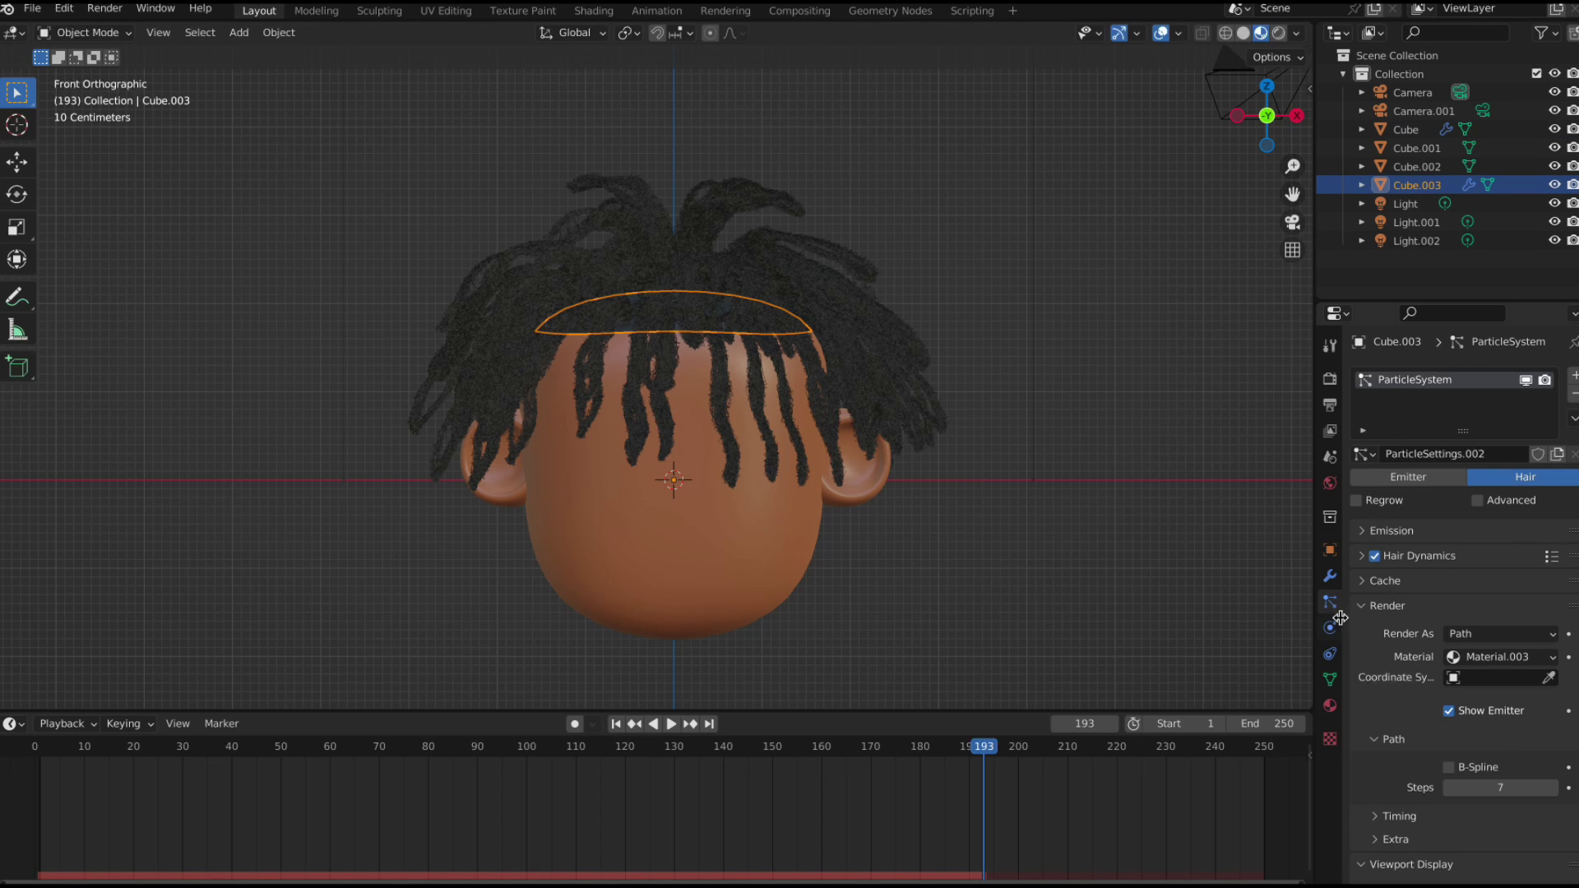
scroll(1389, 559, down, 1)
click(1384, 514)
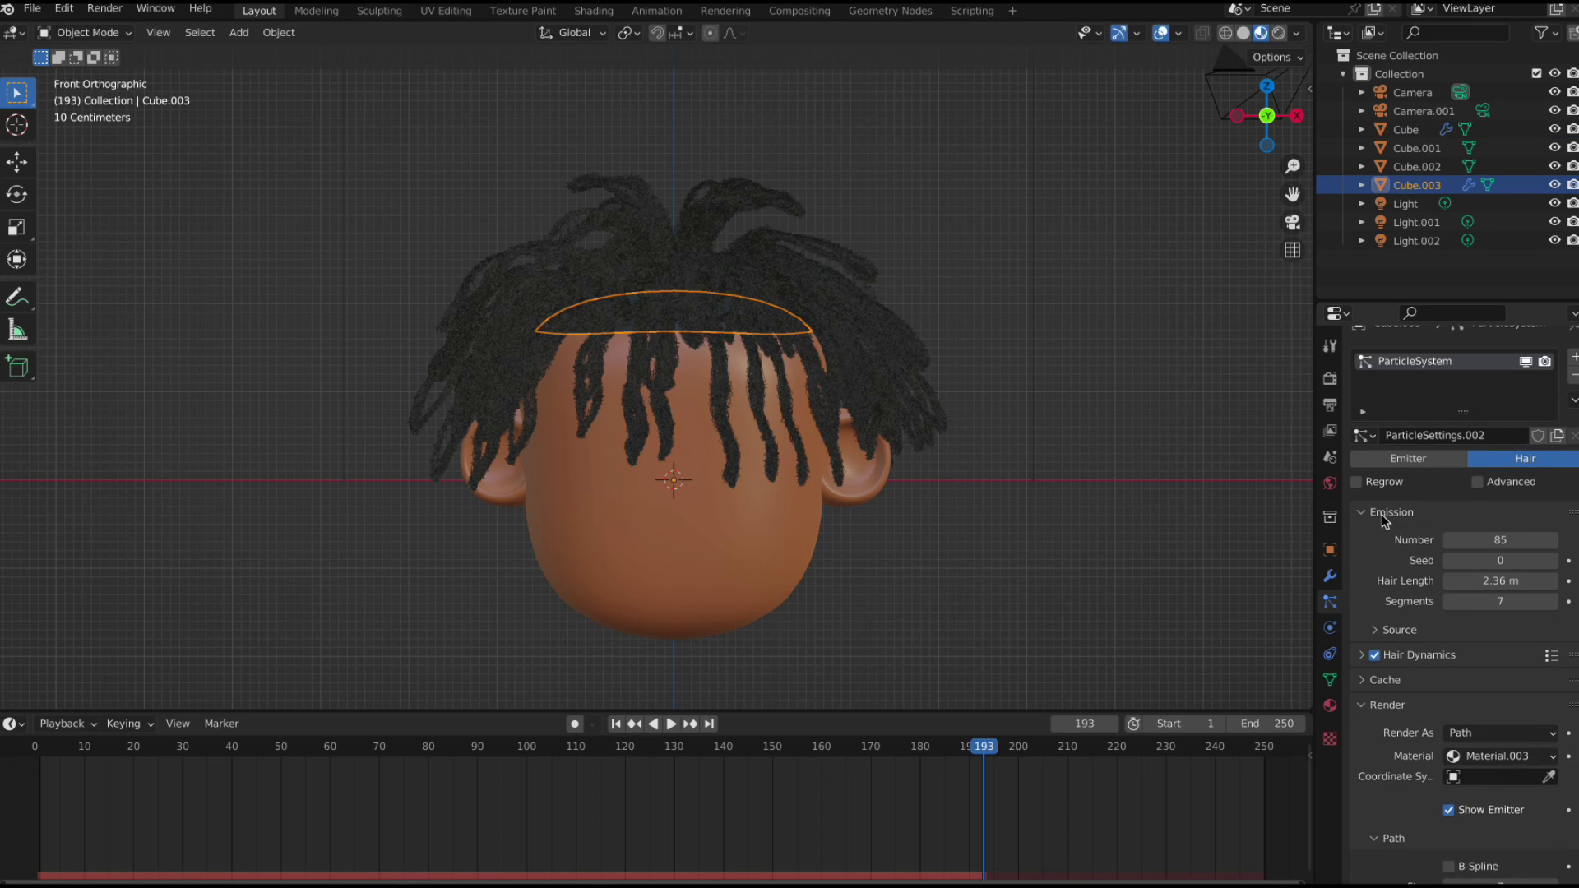
drag(978, 751, 35, 748)
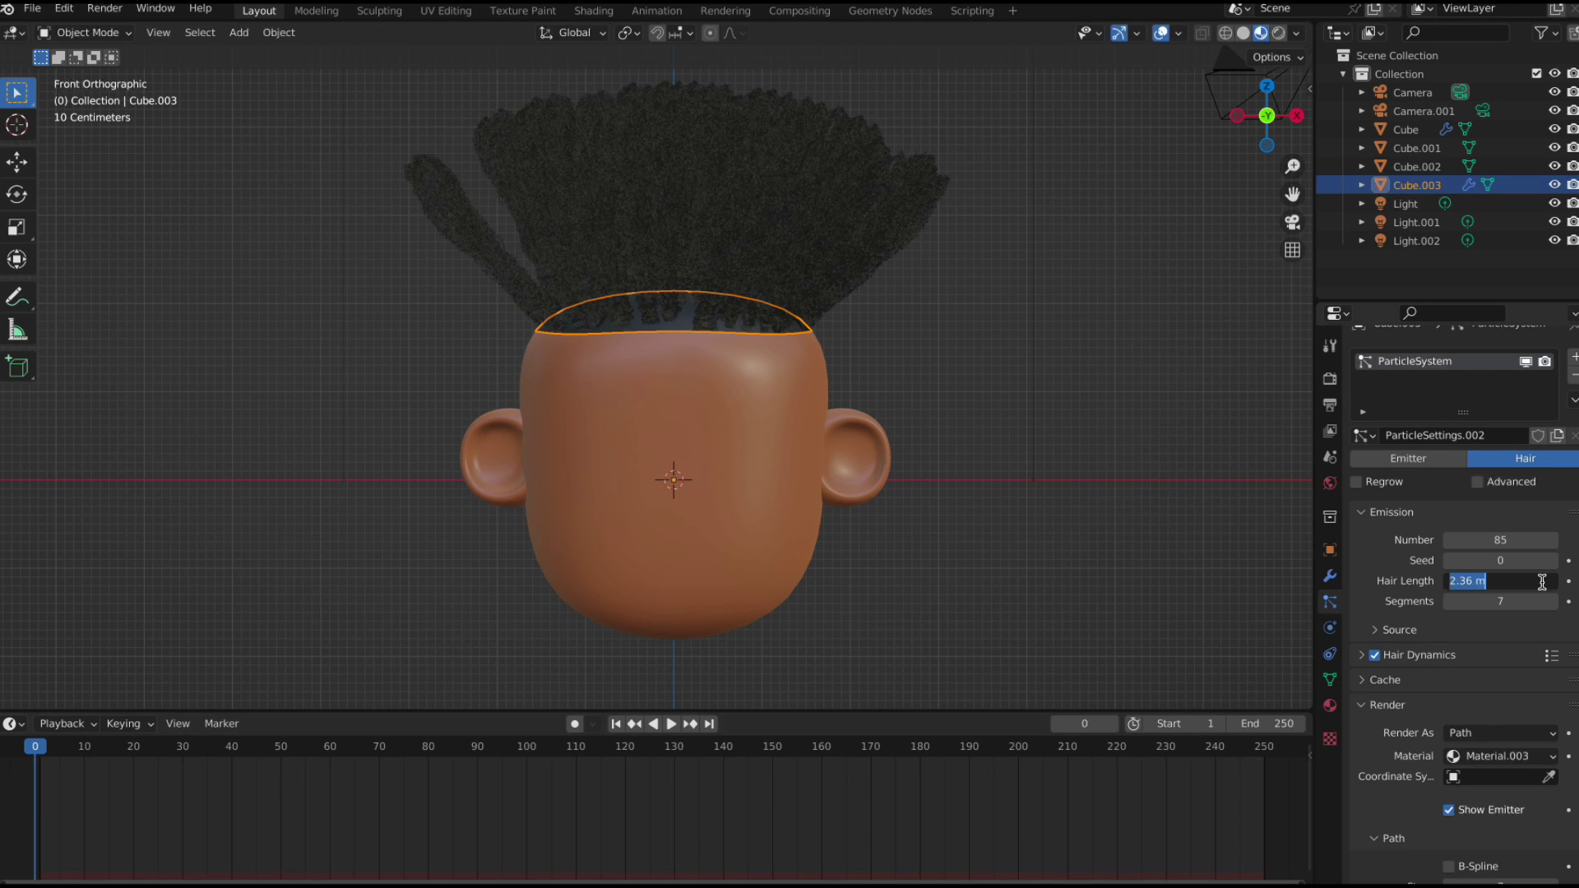
text(1)
key(Return)
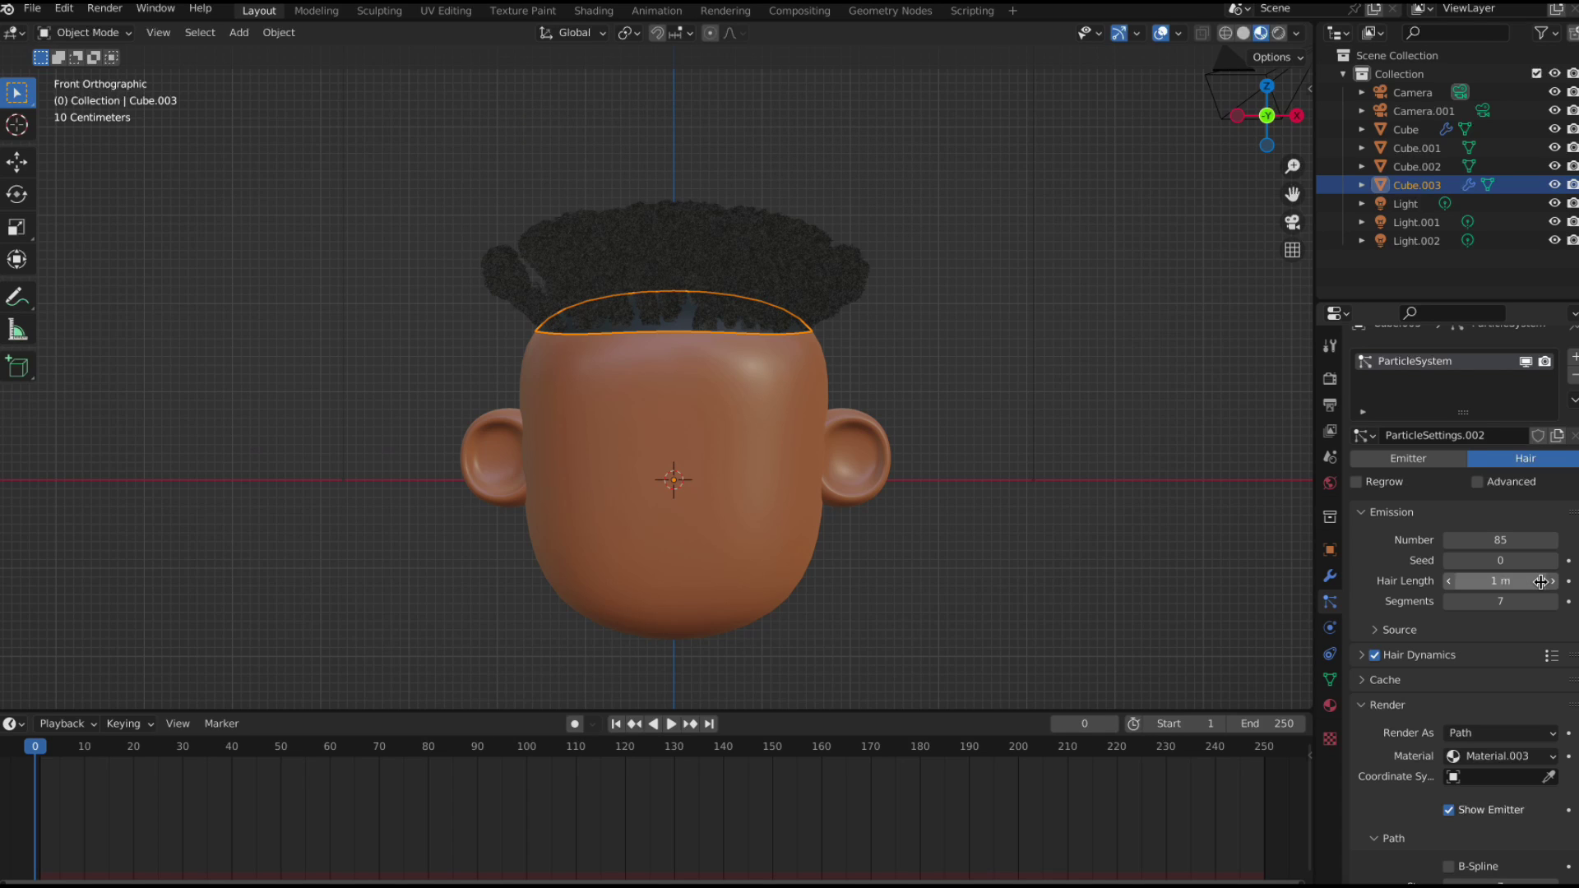
drag(1487, 580, 1536, 580)
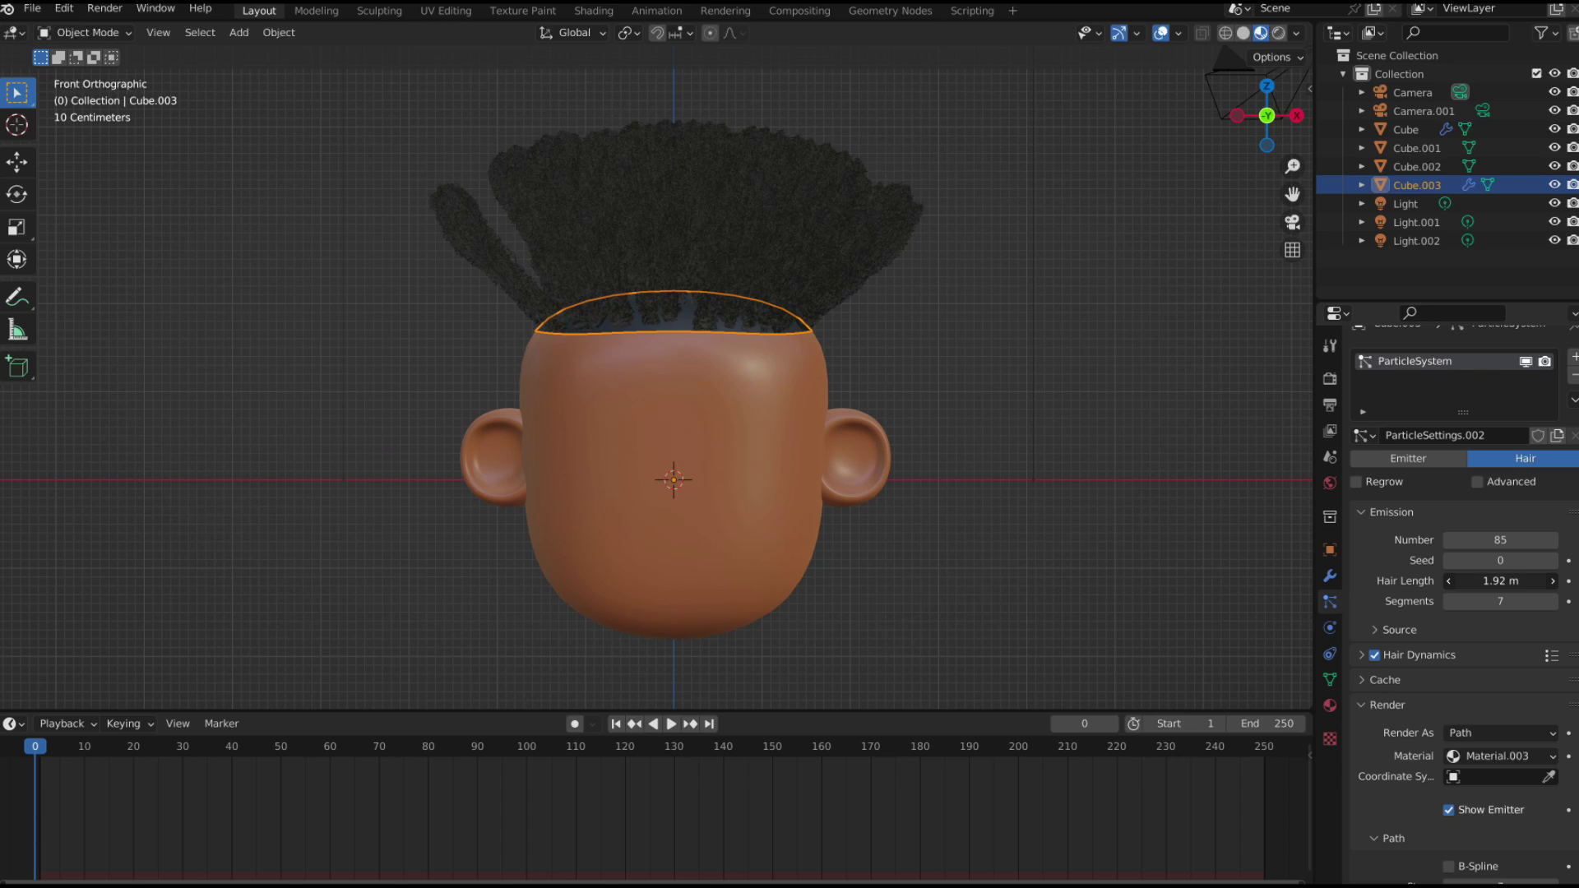
Set the hair strand Number to 50 and replay the simulation.
click(1494, 535)
text(50)
key(Return)
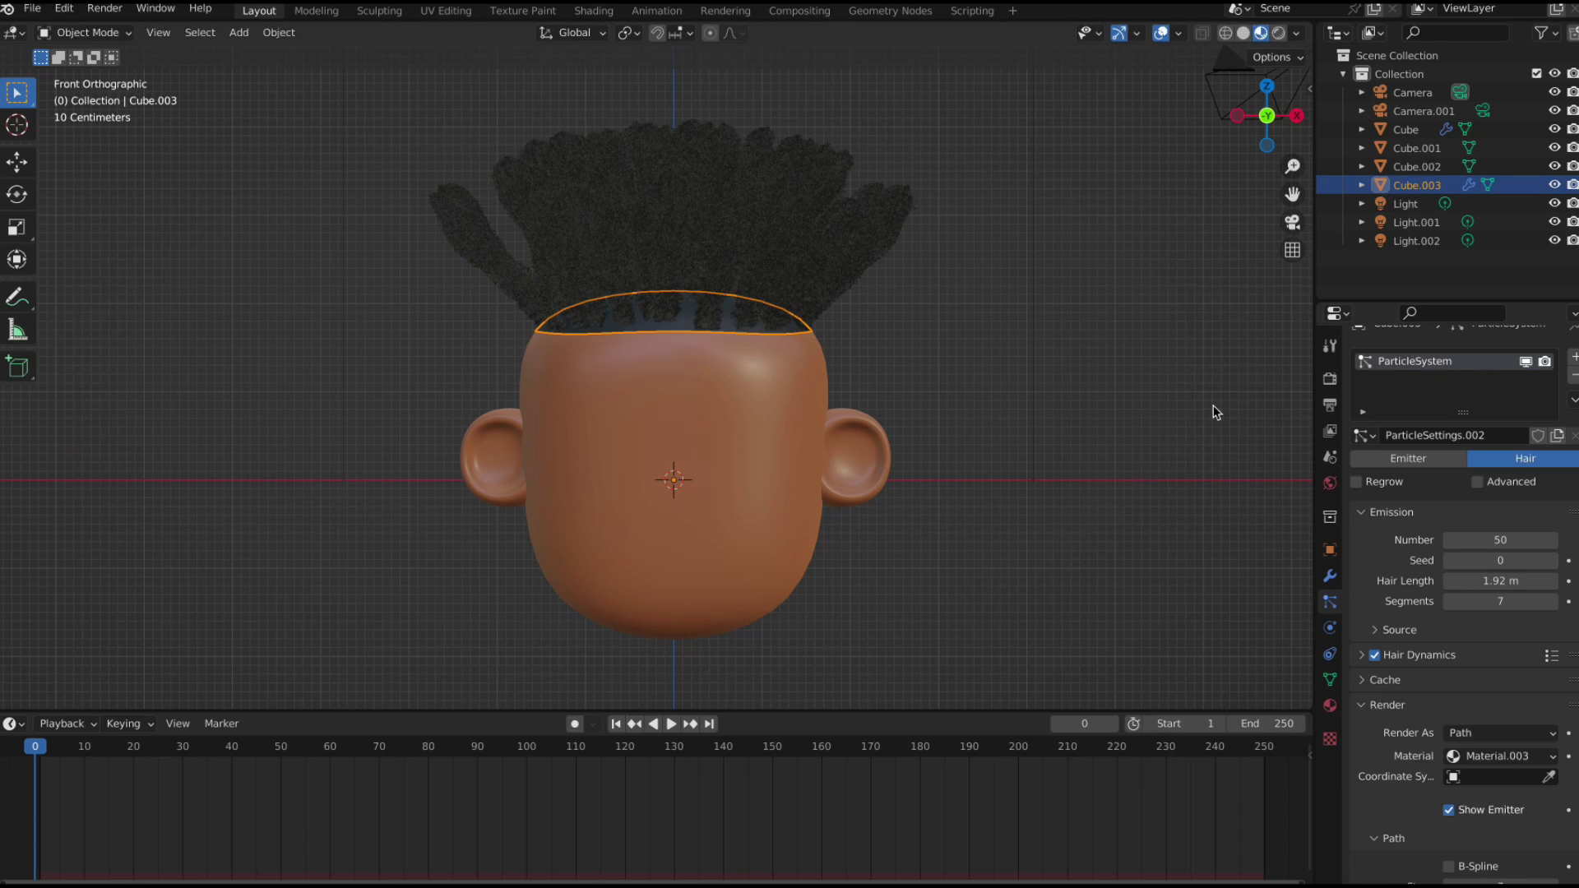
click(672, 724)
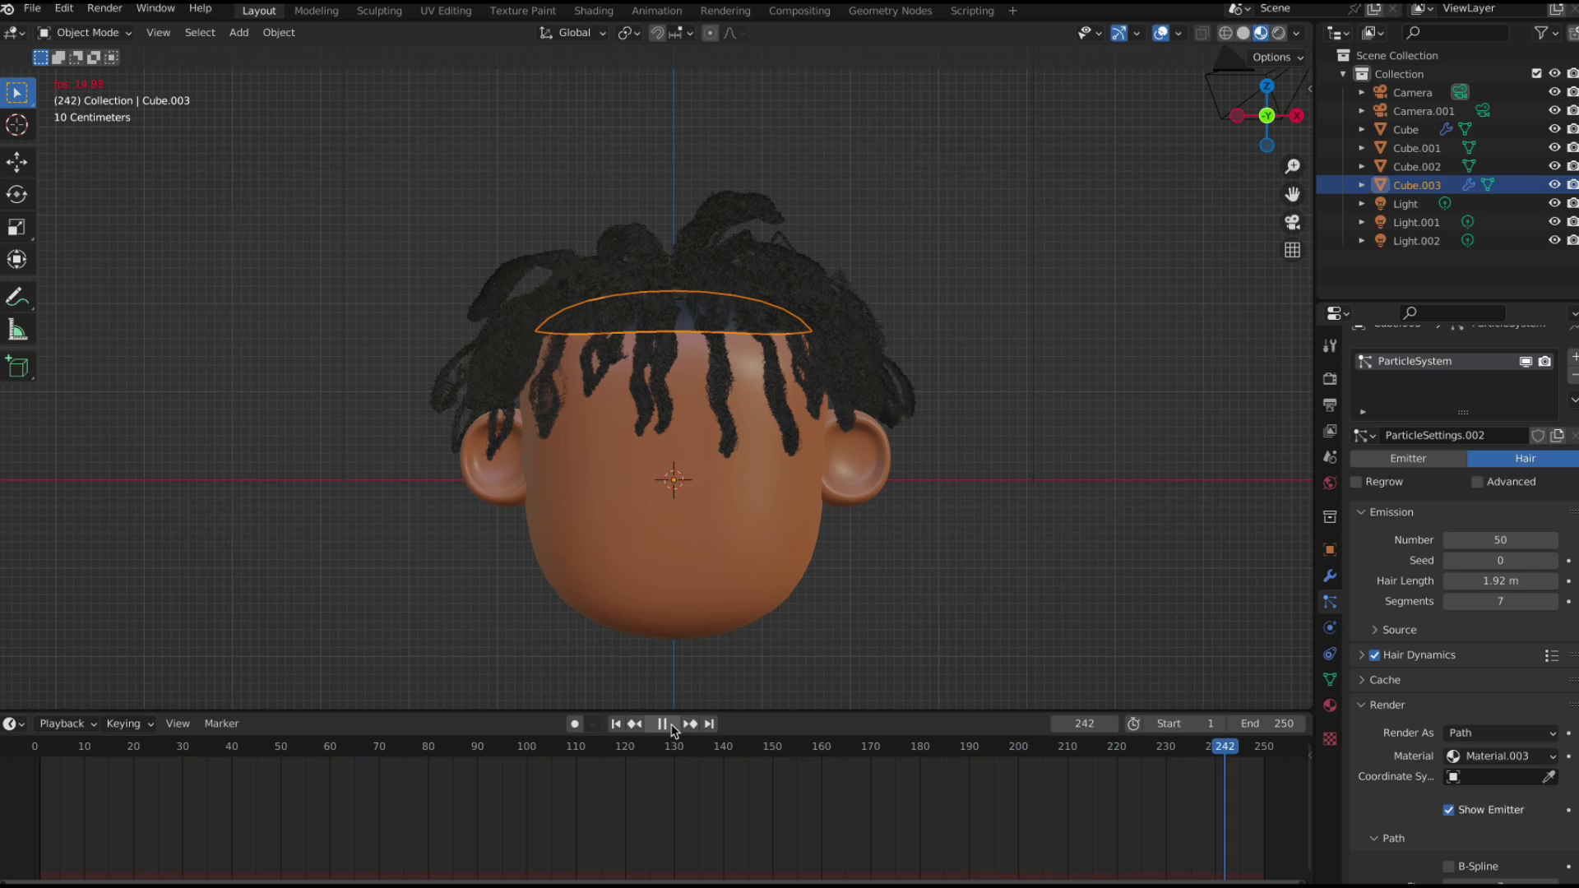
Stop playback at frame 249 and return to the front orthographic view.
click(670, 725)
drag(1223, 125, 1142, 161)
click(1276, 133)
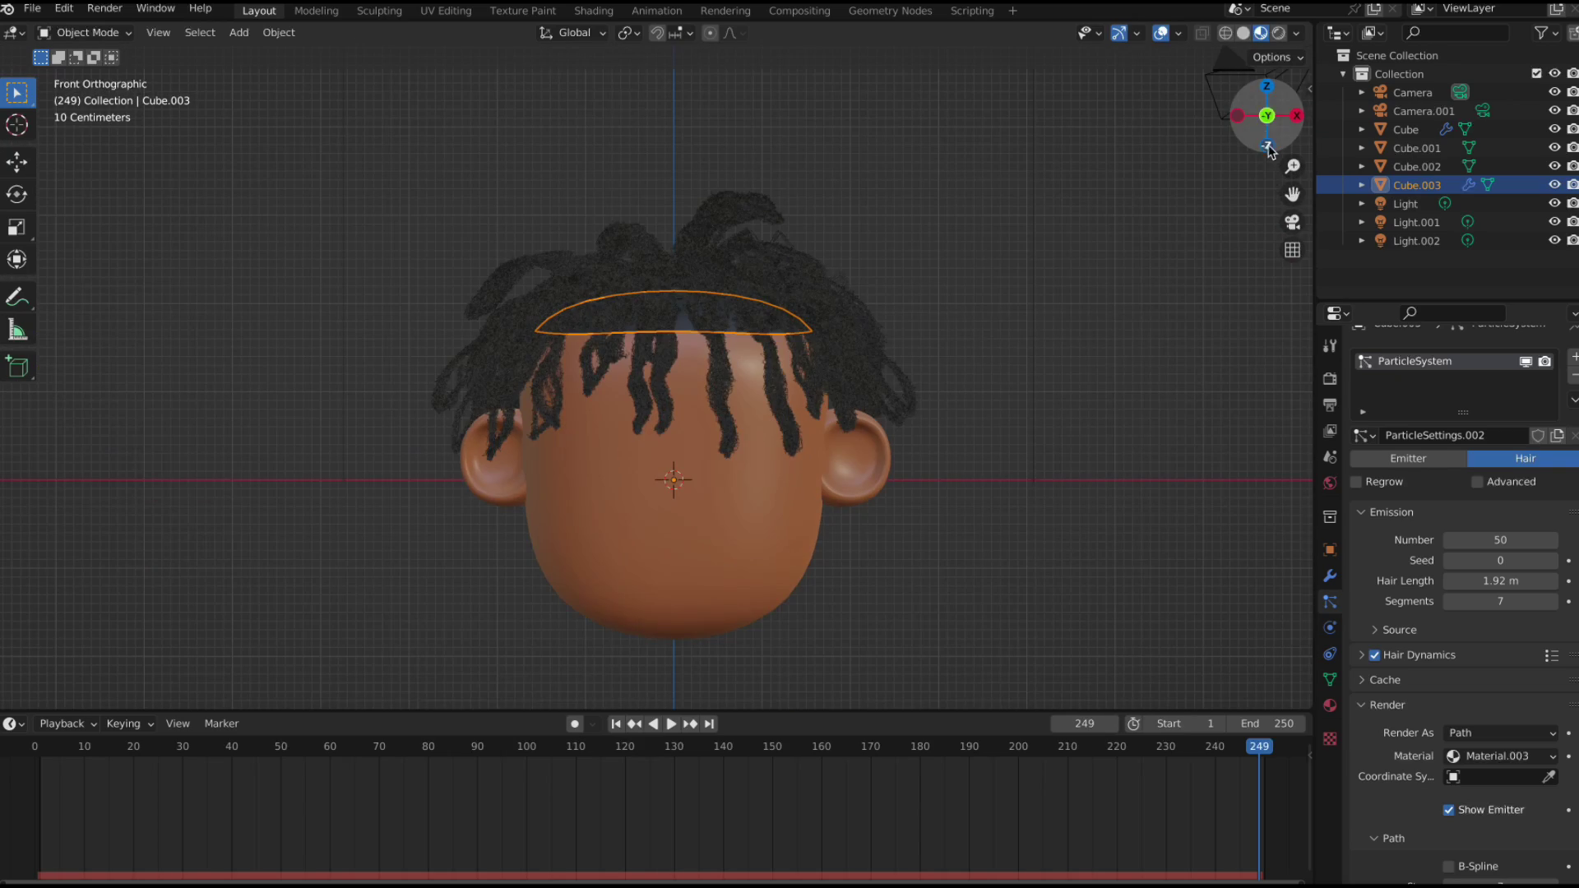
Switch to Rendered shading and orbit around the head to inspect the black locs.
click(1277, 33)
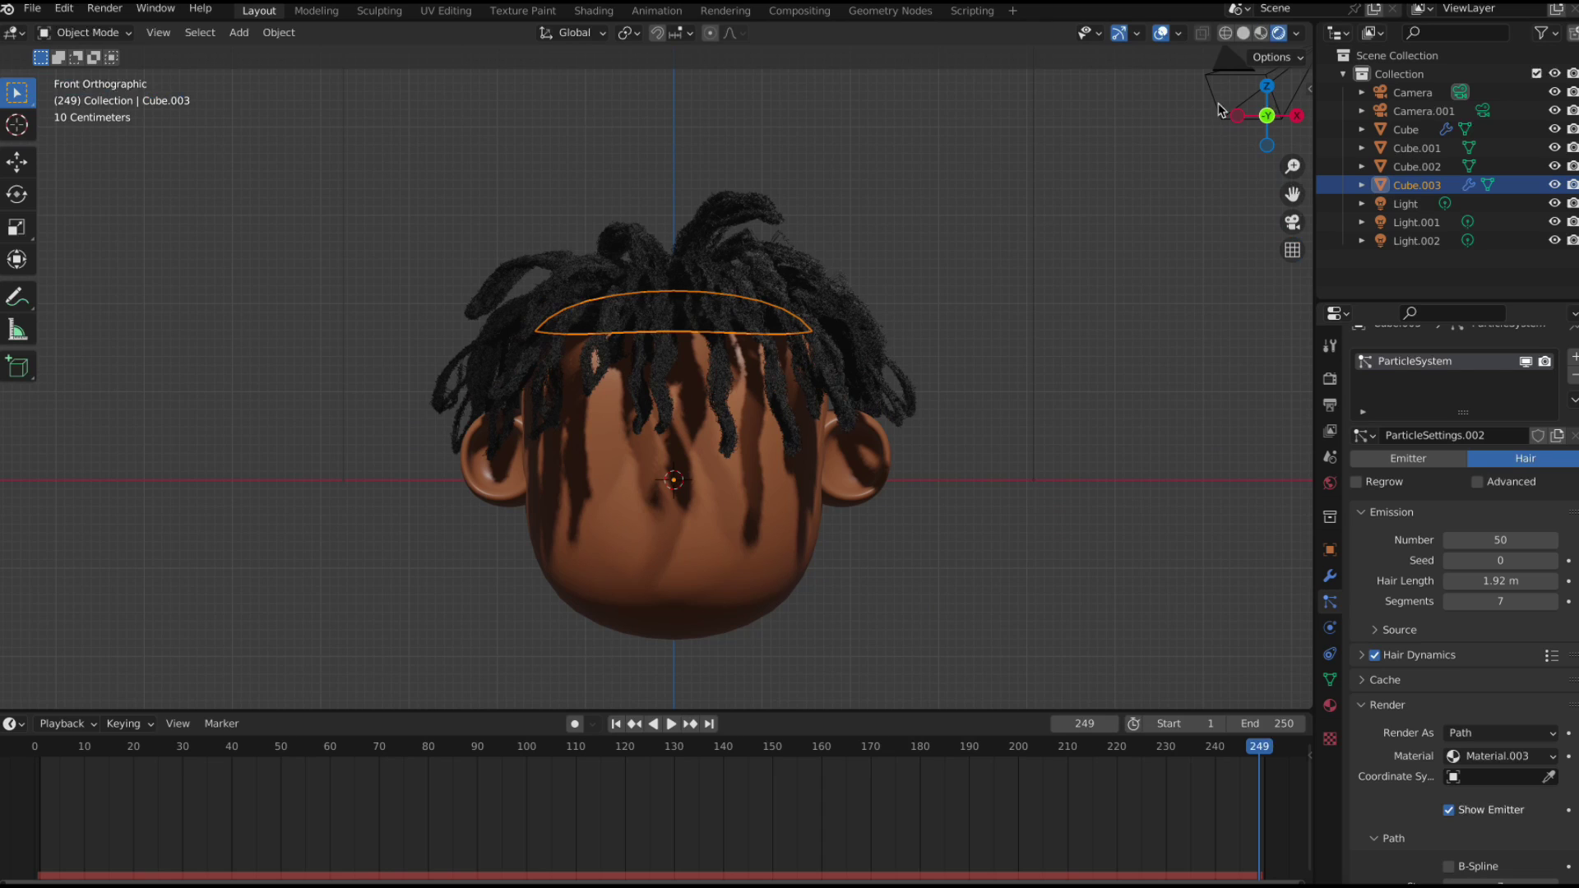
drag(1250, 111, 1295, 117)
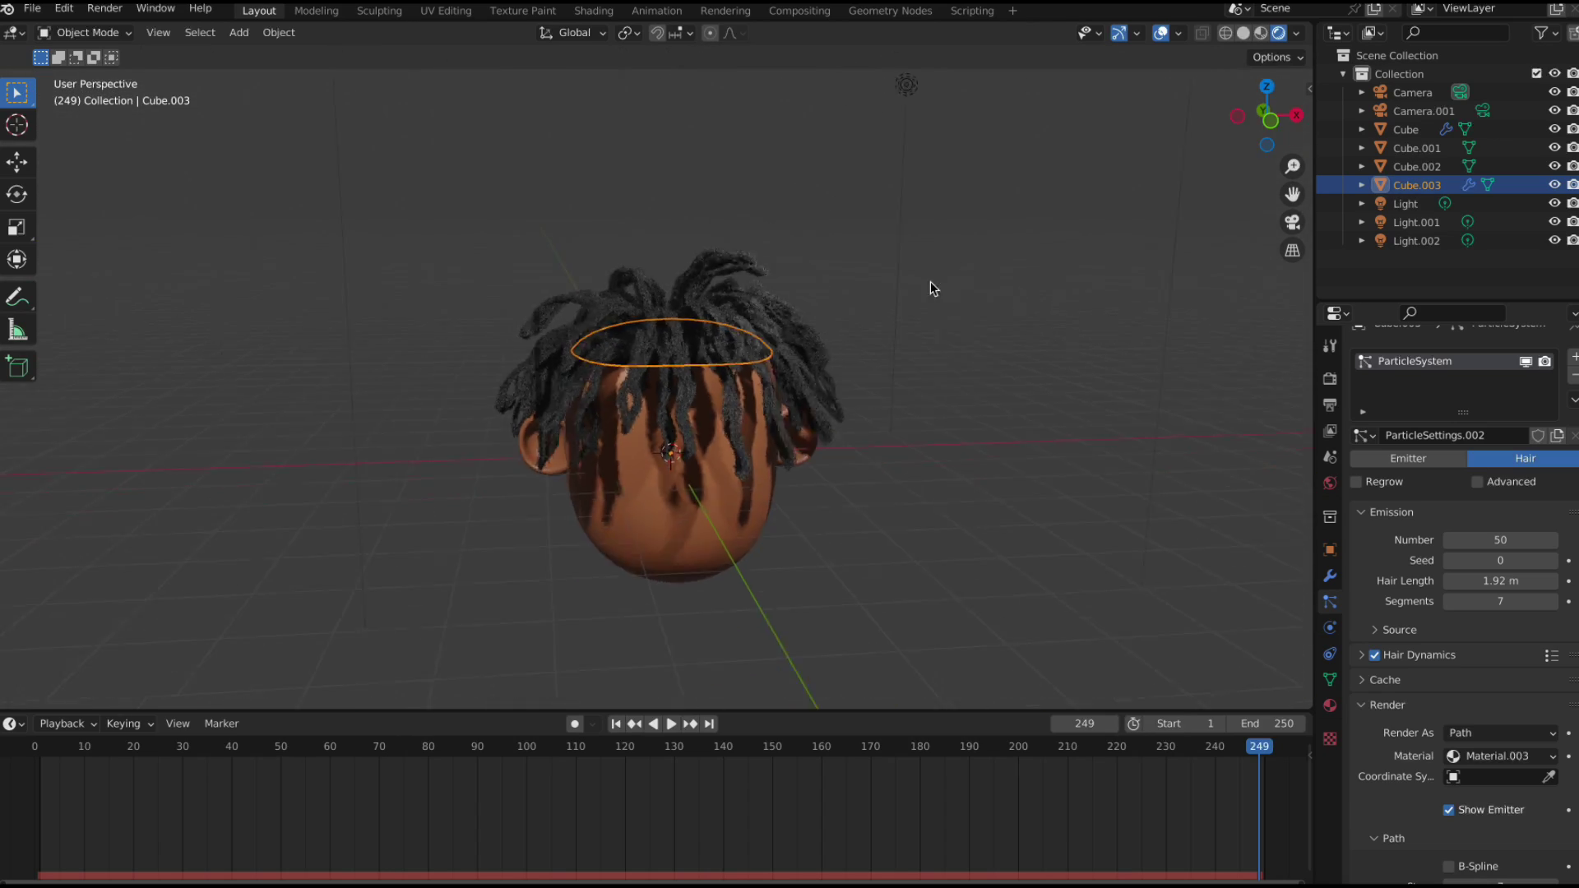
scroll(910, 284, up, 6)
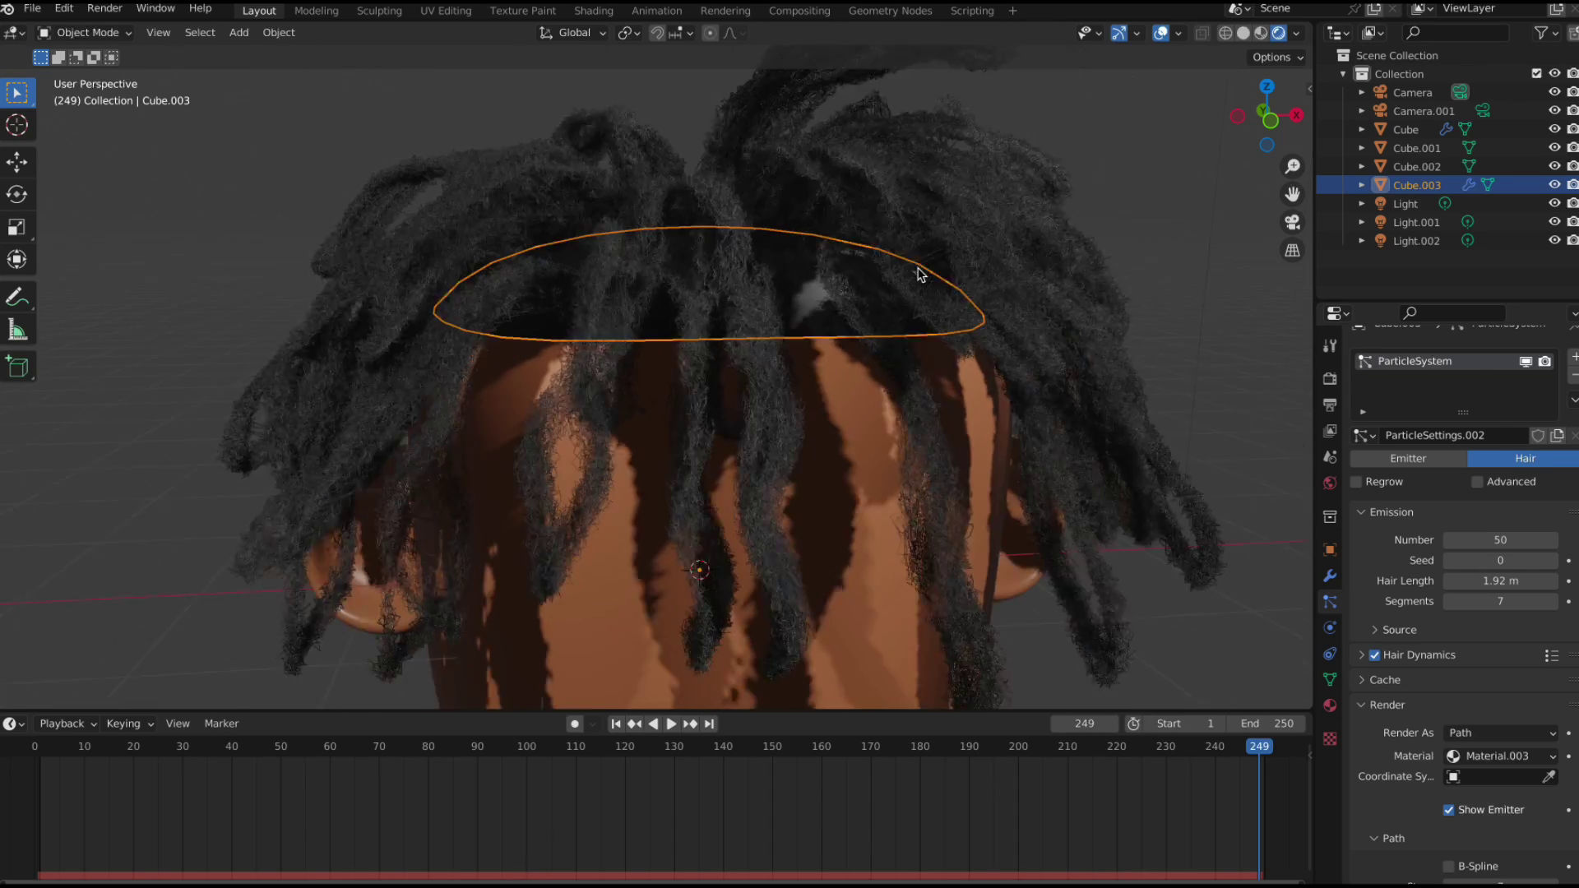
scroll(920, 274, down, 3)
mouse_move(1272, 123)
mouse_down()
mouse_move(1285, 146)
mouse_move(1210, 153)
mouse_move(1272, 147)
mouse_move(1276, 130)
mouse_up()
click(1267, 114)
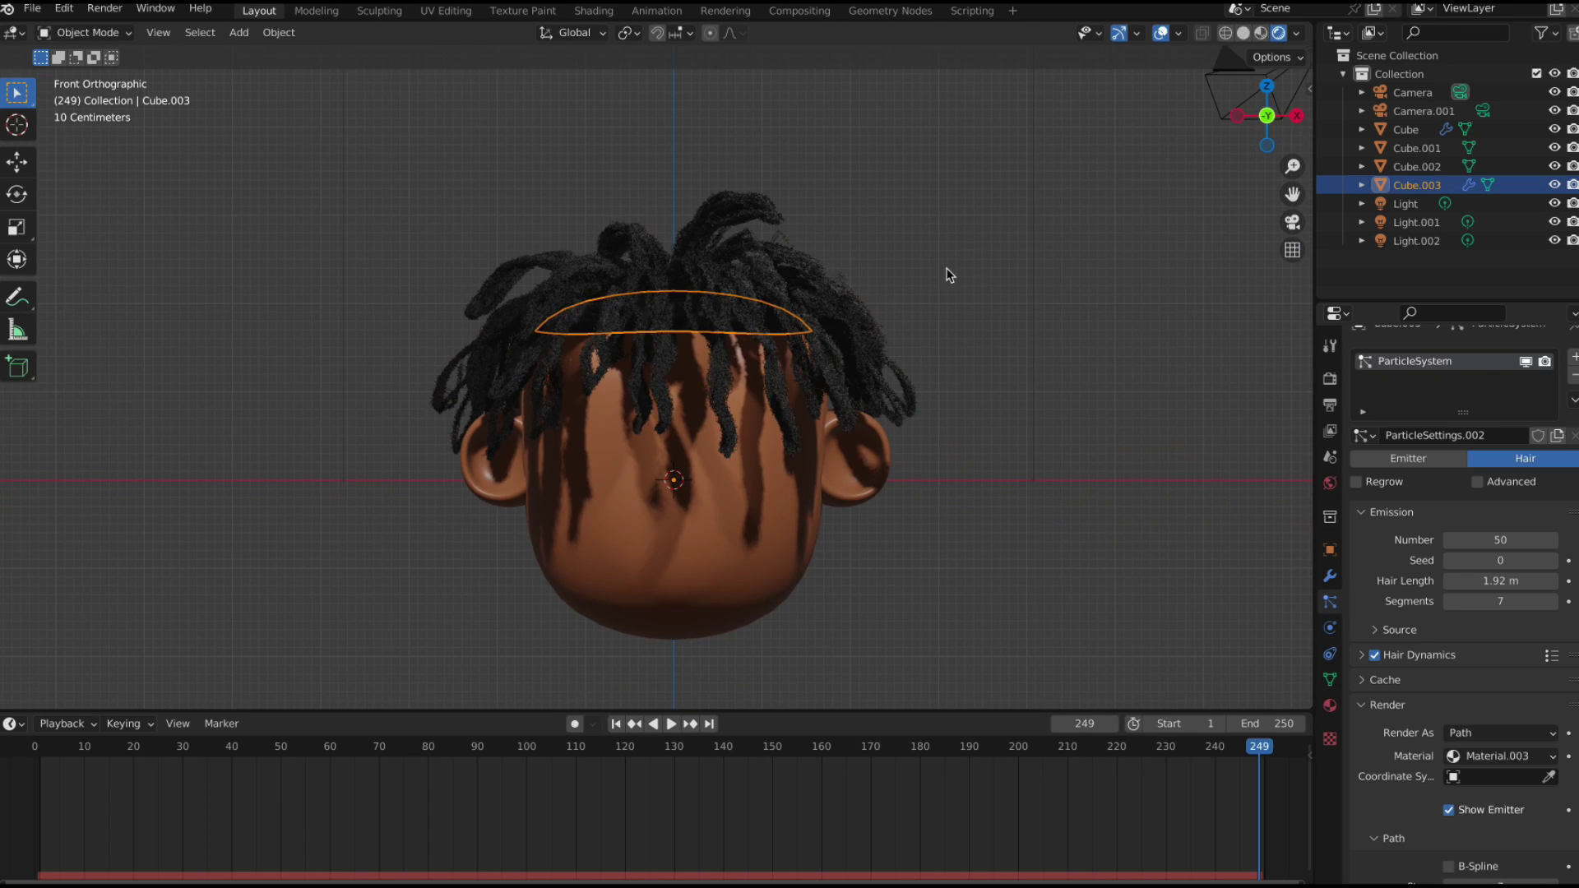
mouse_move(1256, 131)
mouse_down()
mouse_move(1276, 128)
mouse_move(1246, 147)
mouse_move(1250, 127)
mouse_up()
click(1265, 123)
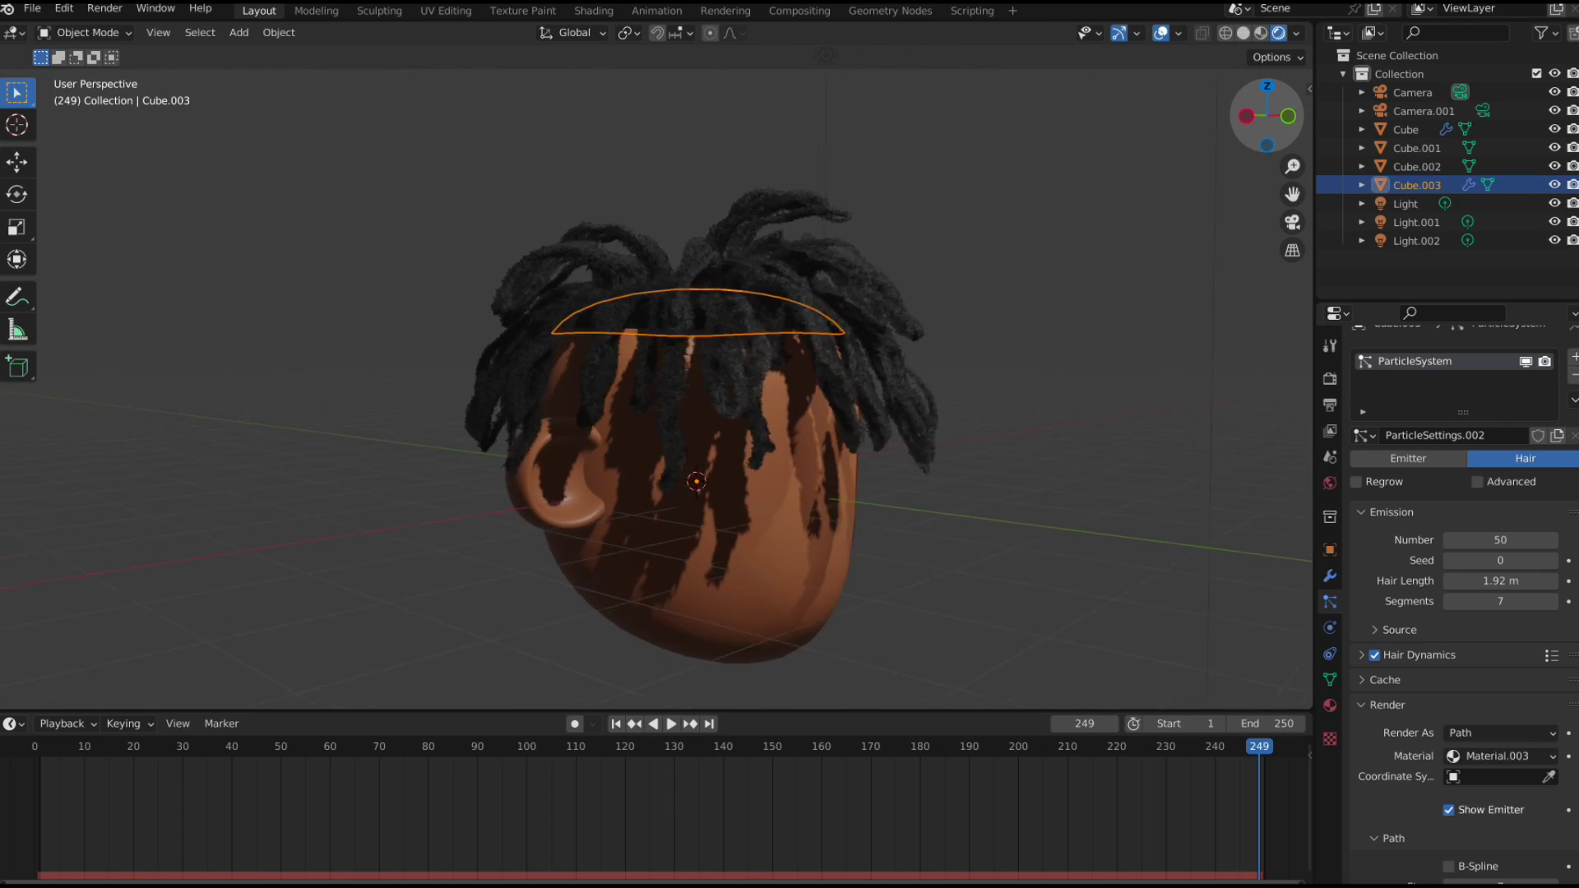
middle_drag(690, 280, 964, 469)
drag(964, 470, 1264, 132)
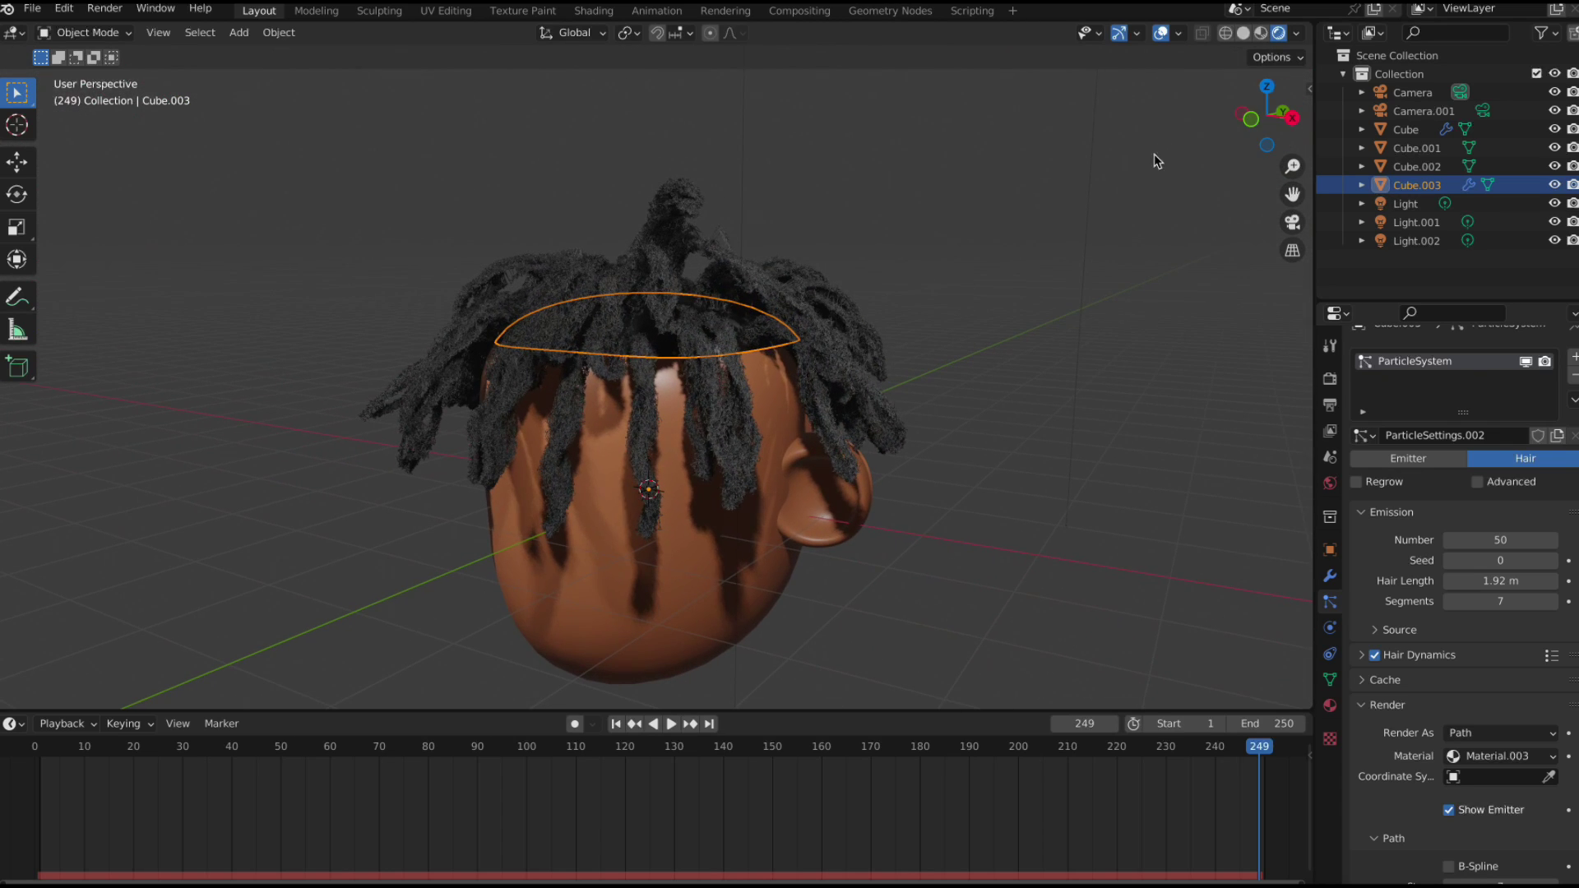